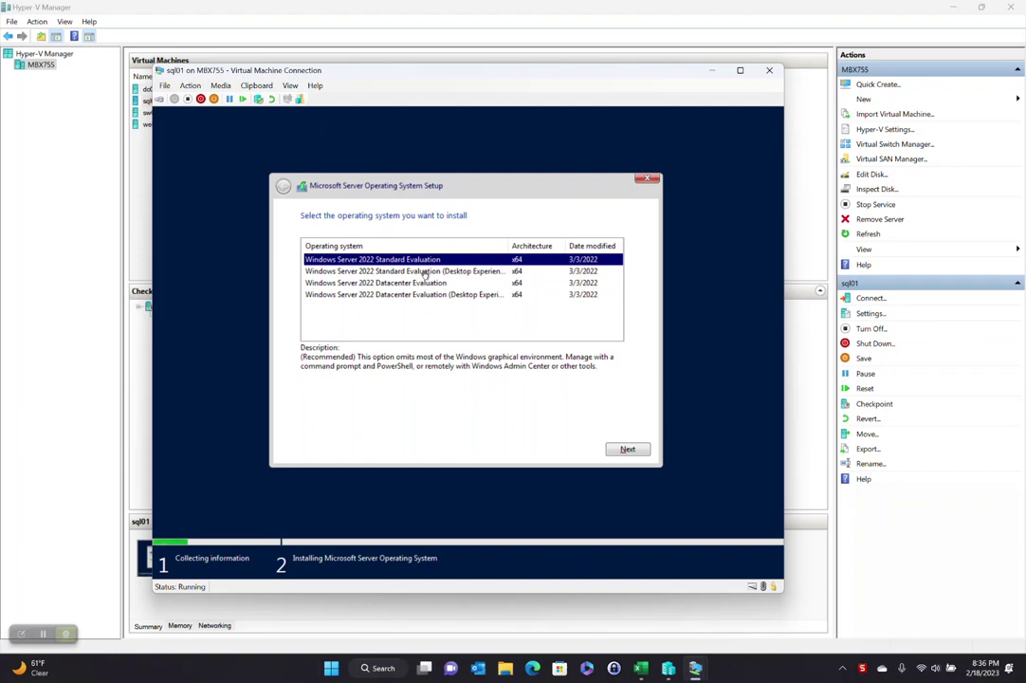
Step: Install Windows Server 2022 Standard Evaluation (Desktop Experience) on a new 30720 MB partition of Drive 0
click(424, 274)
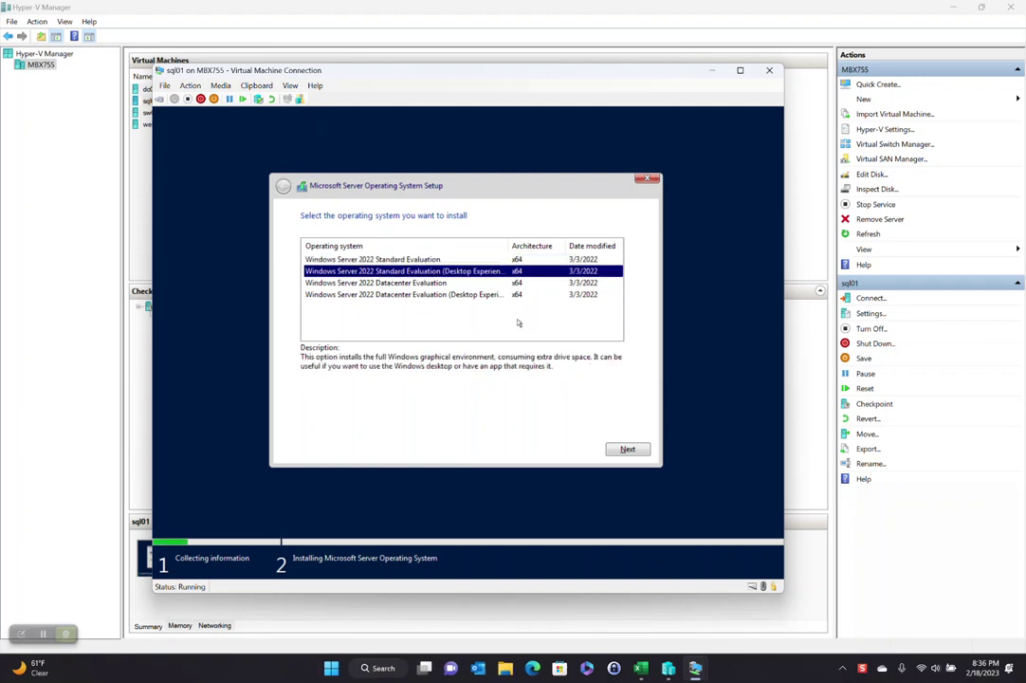
click(620, 450)
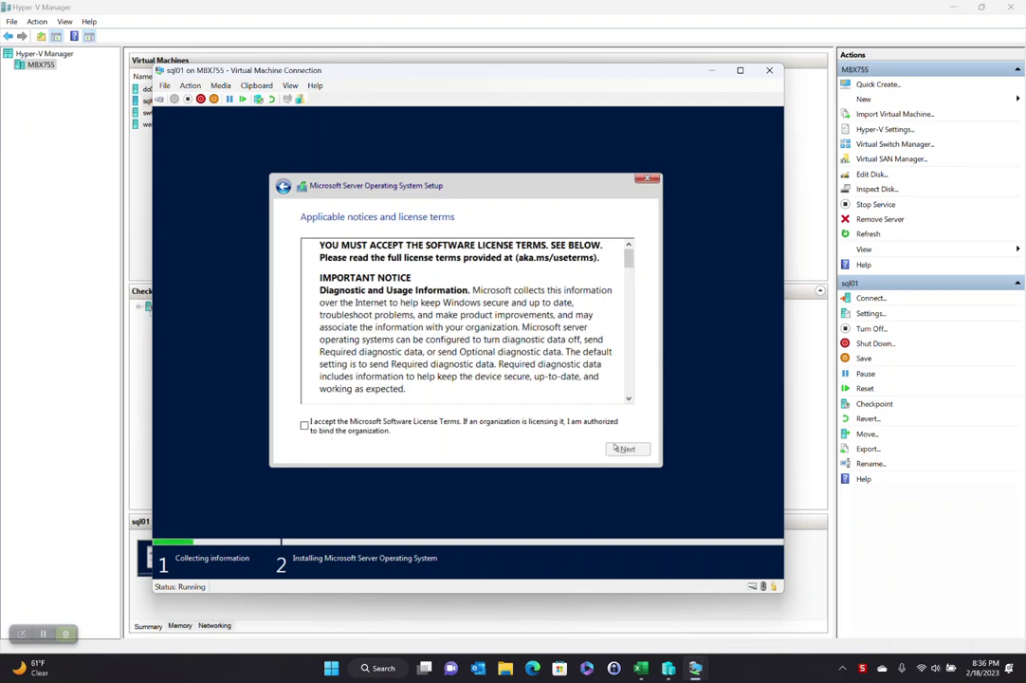
click(303, 427)
click(628, 449)
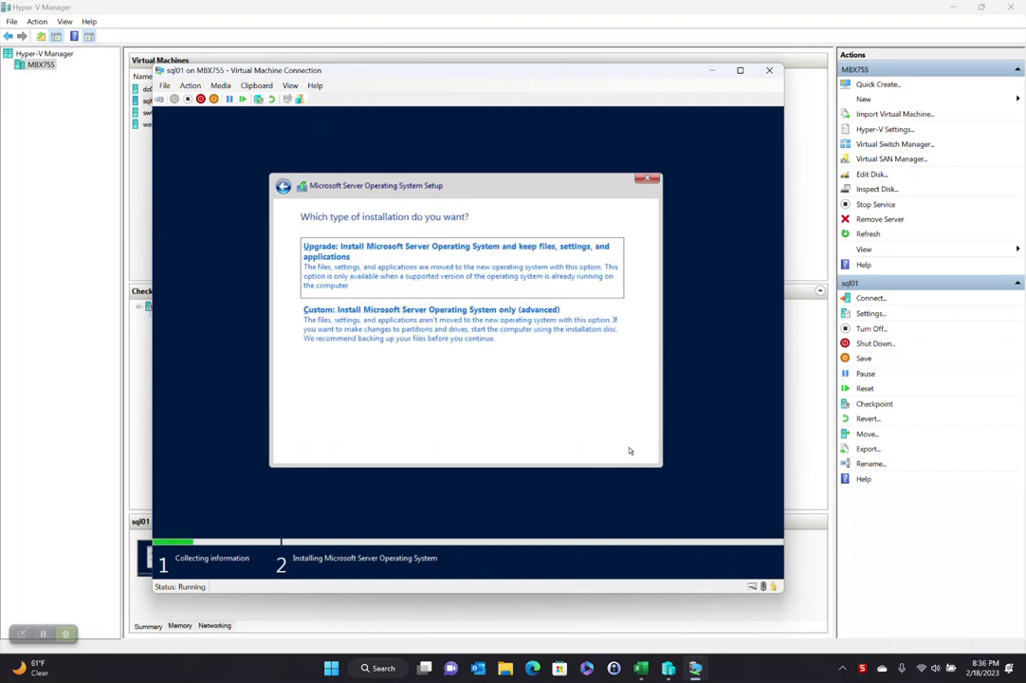
click(422, 372)
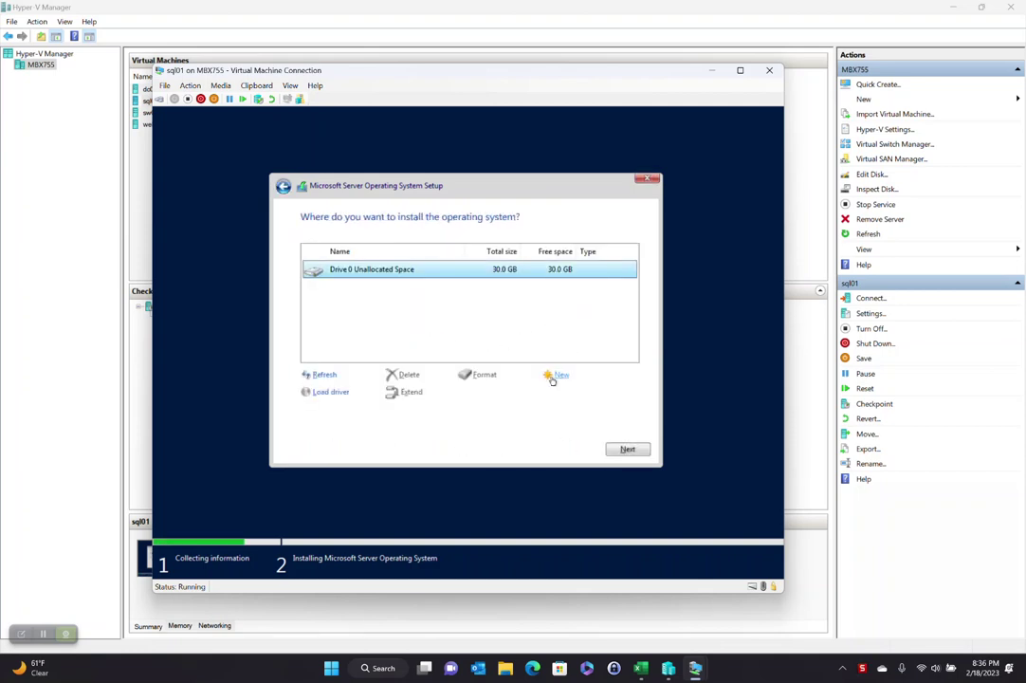
click(558, 374)
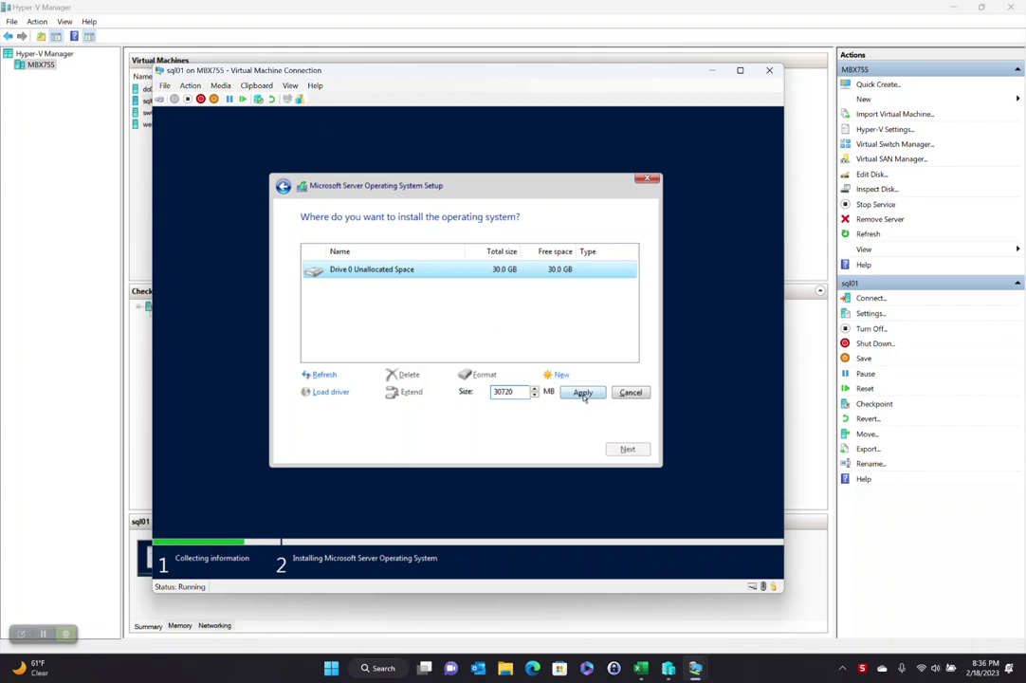
click(582, 392)
click(550, 392)
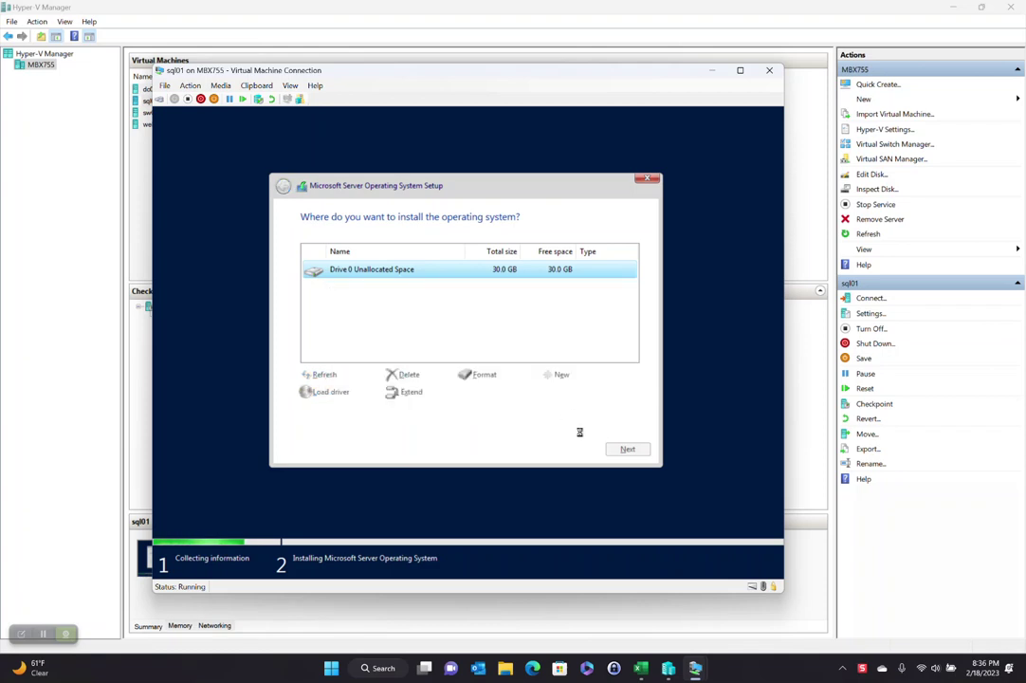
click(630, 450)
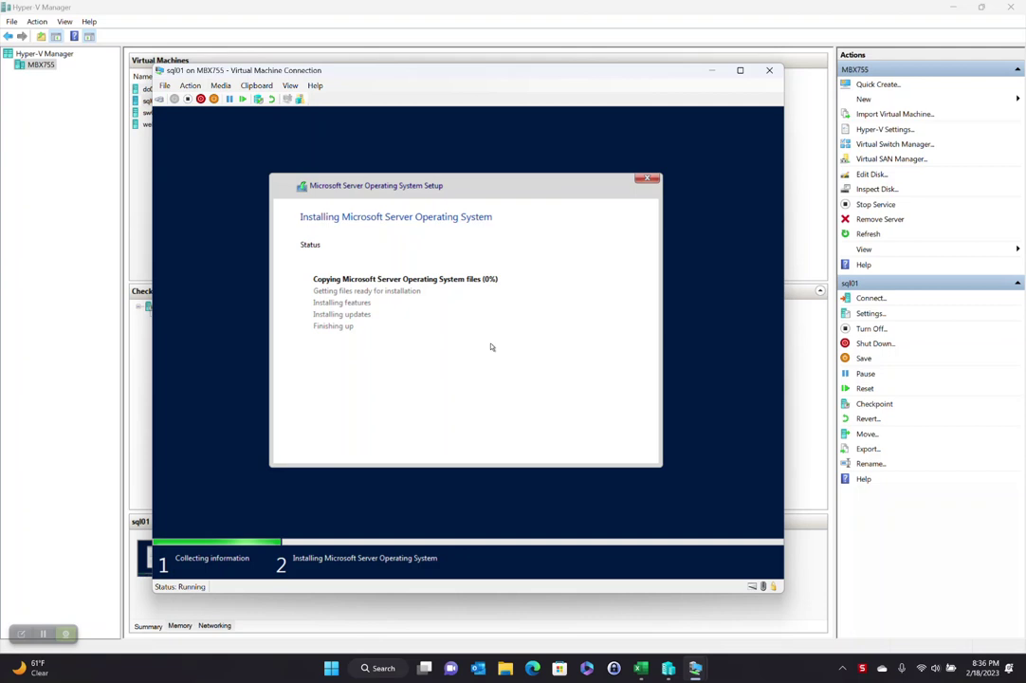
Step: Check Hyper-V Manager, then return to the sql01 connection window
click(99, 160)
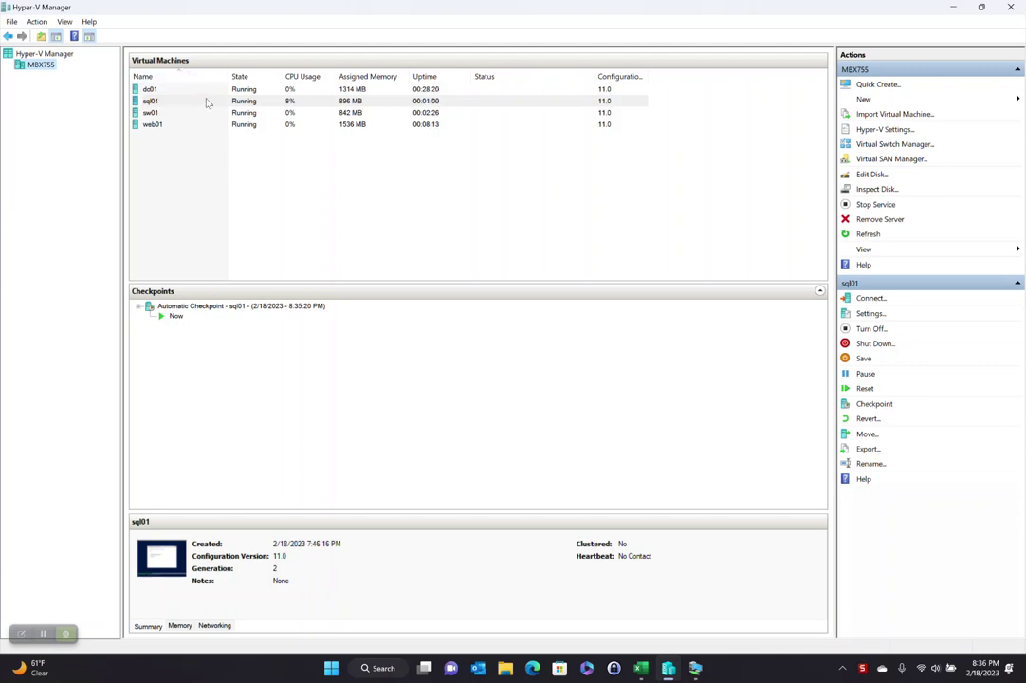
click(696, 668)
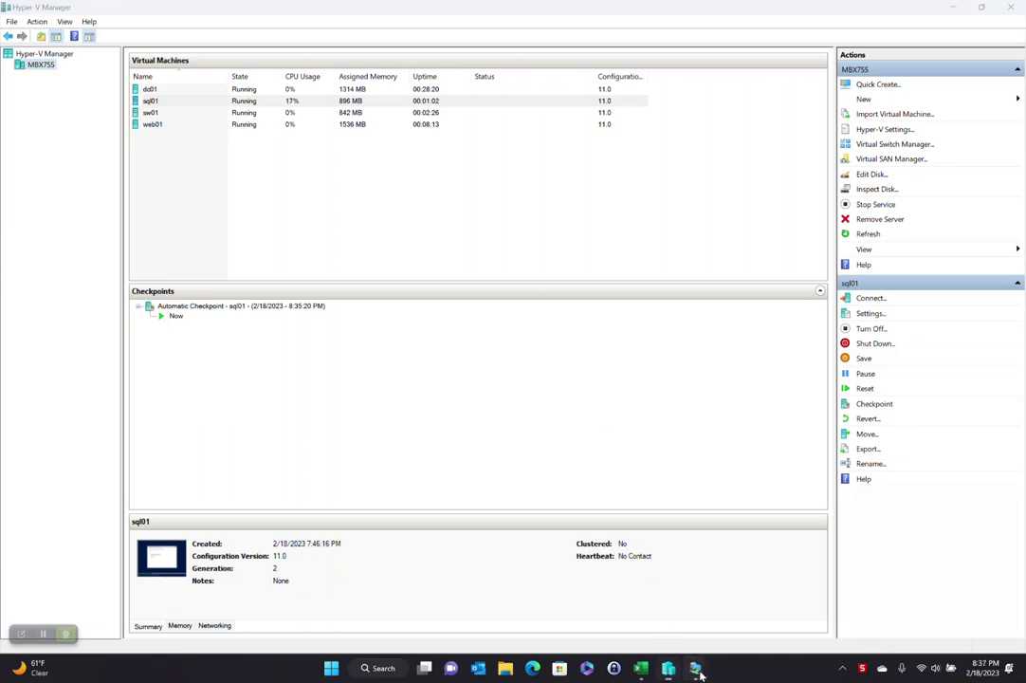
click(648, 588)
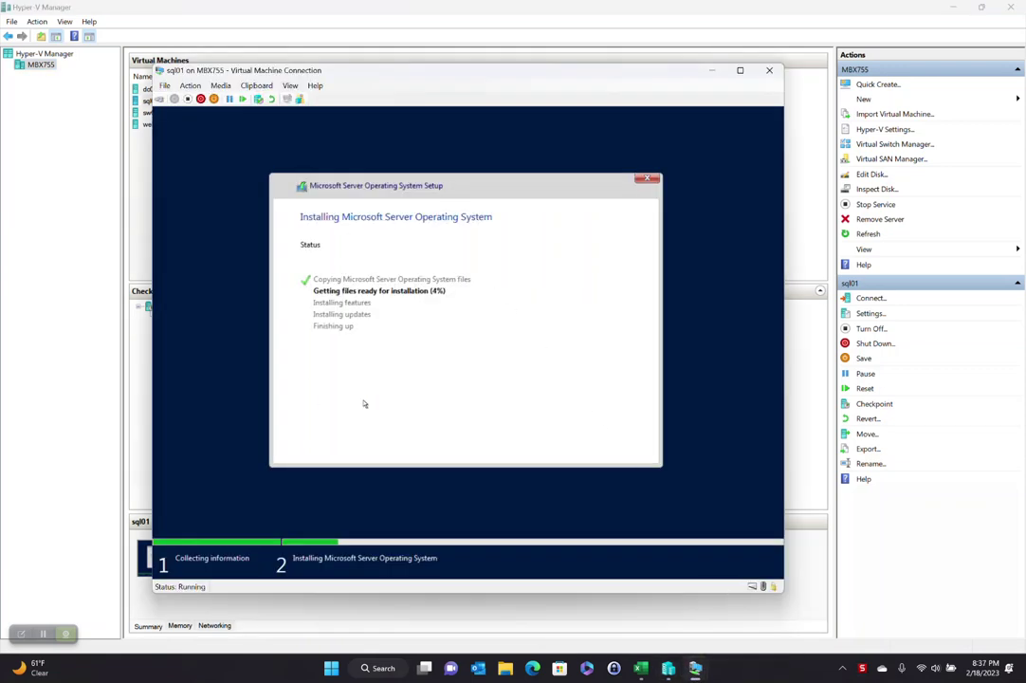
Step: Review dc01's row in the Test Domain workbook: IP 192.168.0.2 and its domain setup note
click(641, 669)
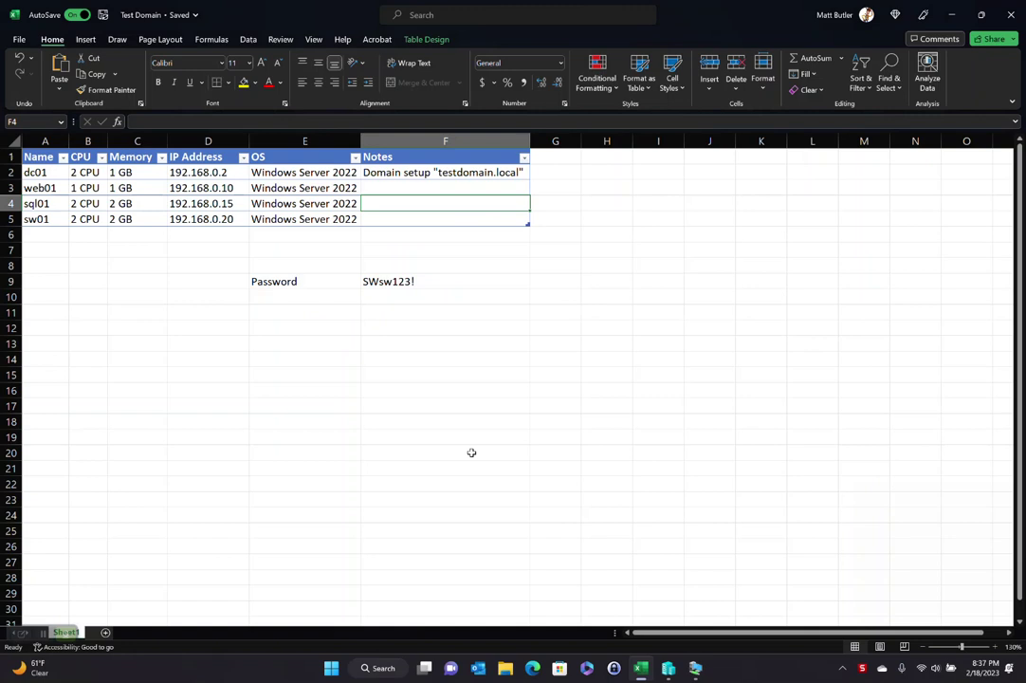
click(46, 171)
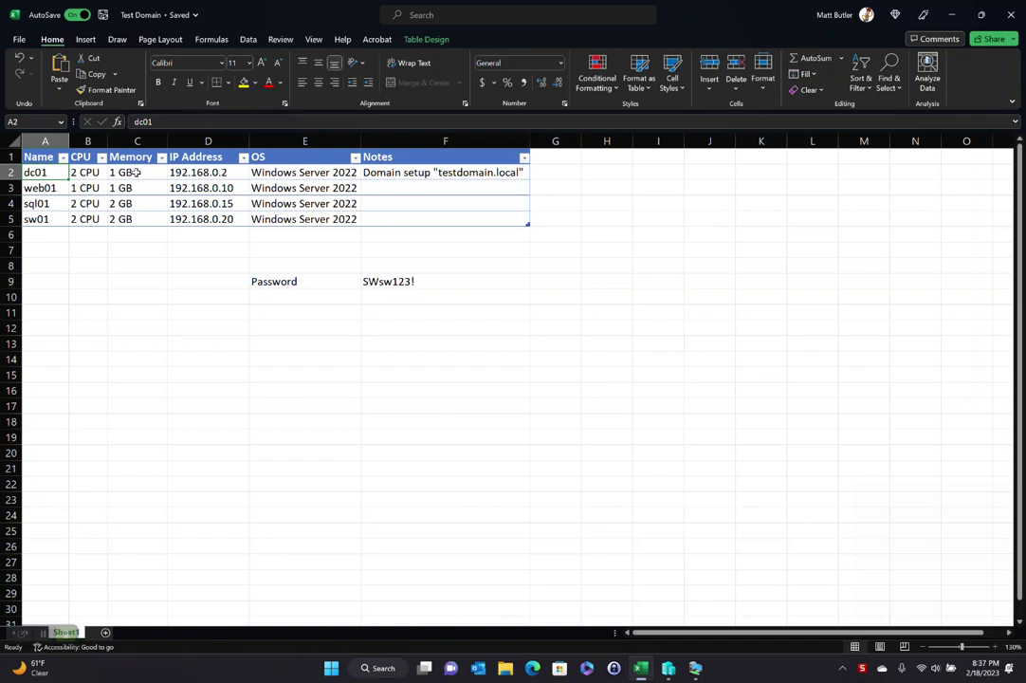
click(203, 172)
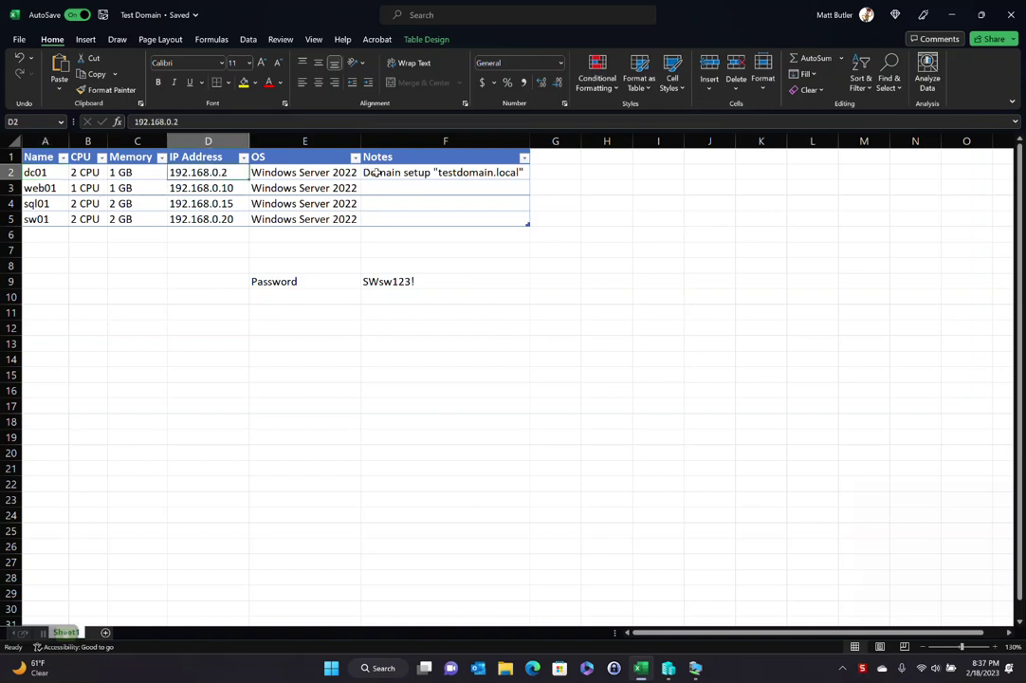
click(481, 173)
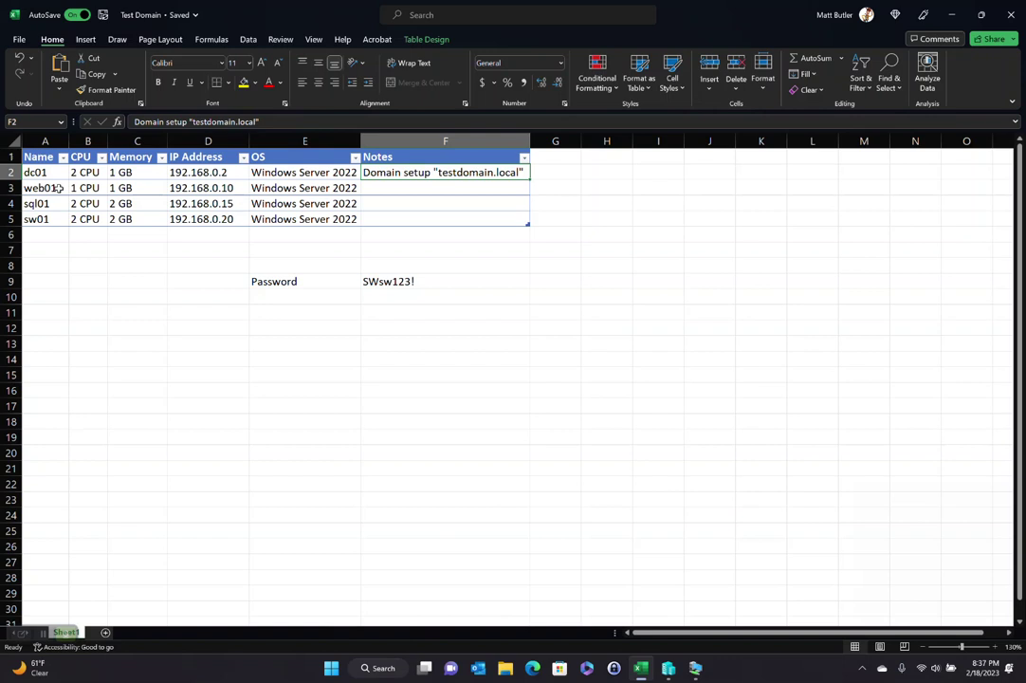
Step: Enter 'IIS Installed' as web01's note in cell F3
click(432, 189)
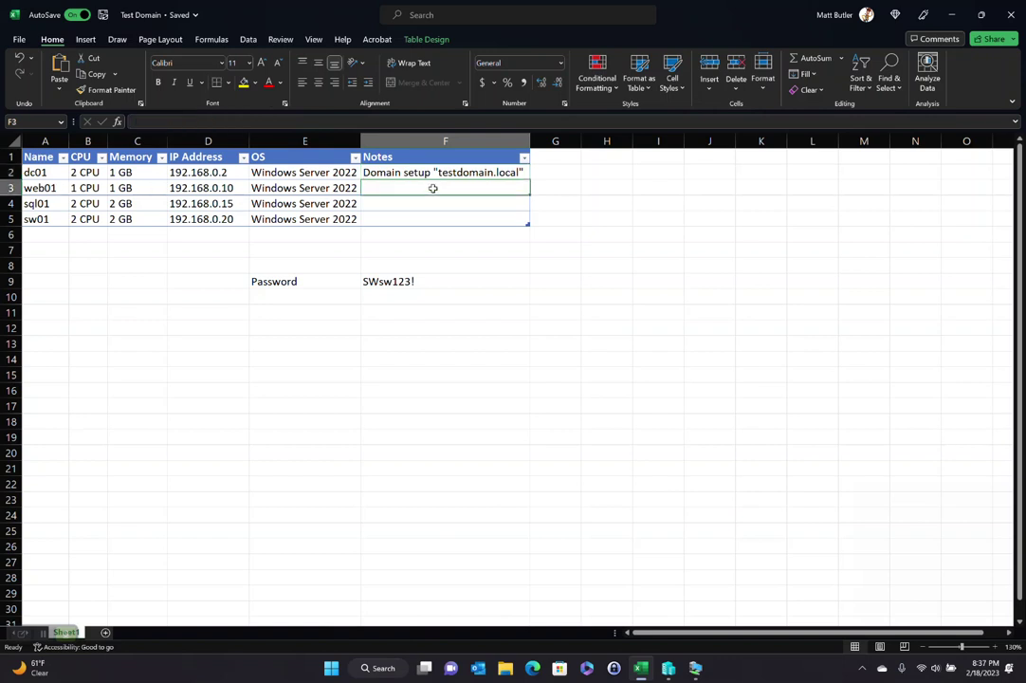
text(IIS Installed)
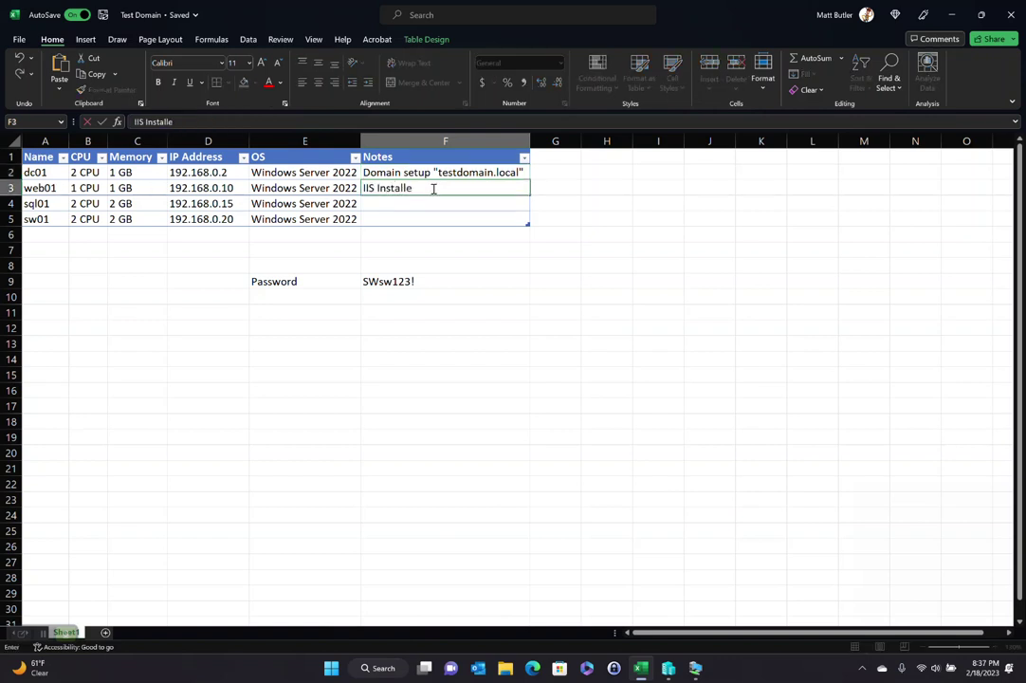
key(Return)
key(Return)
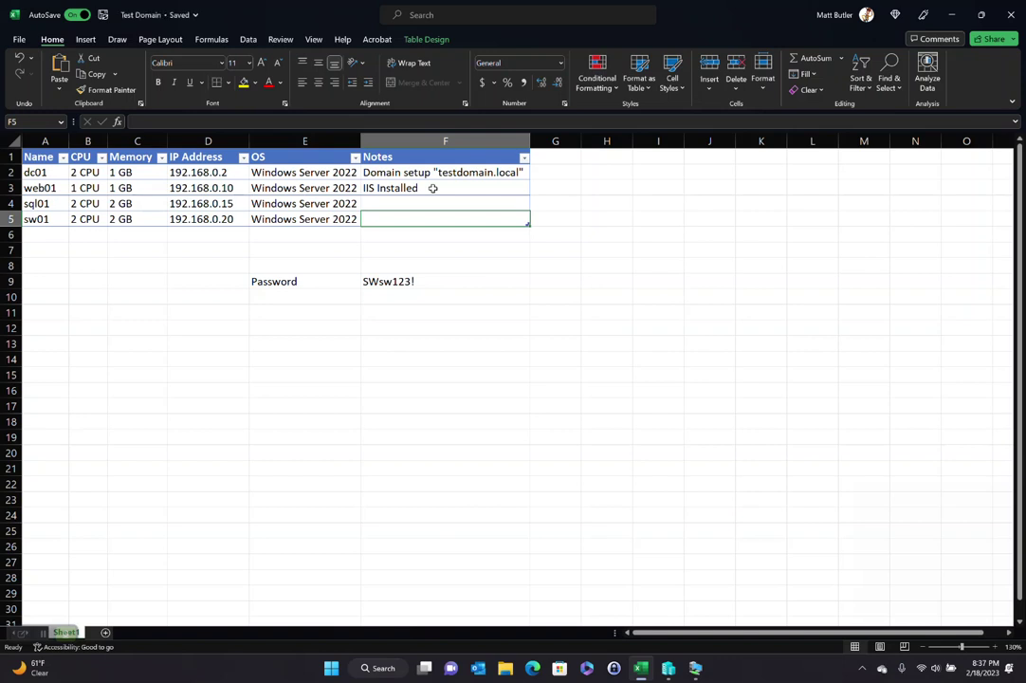
key(Up)
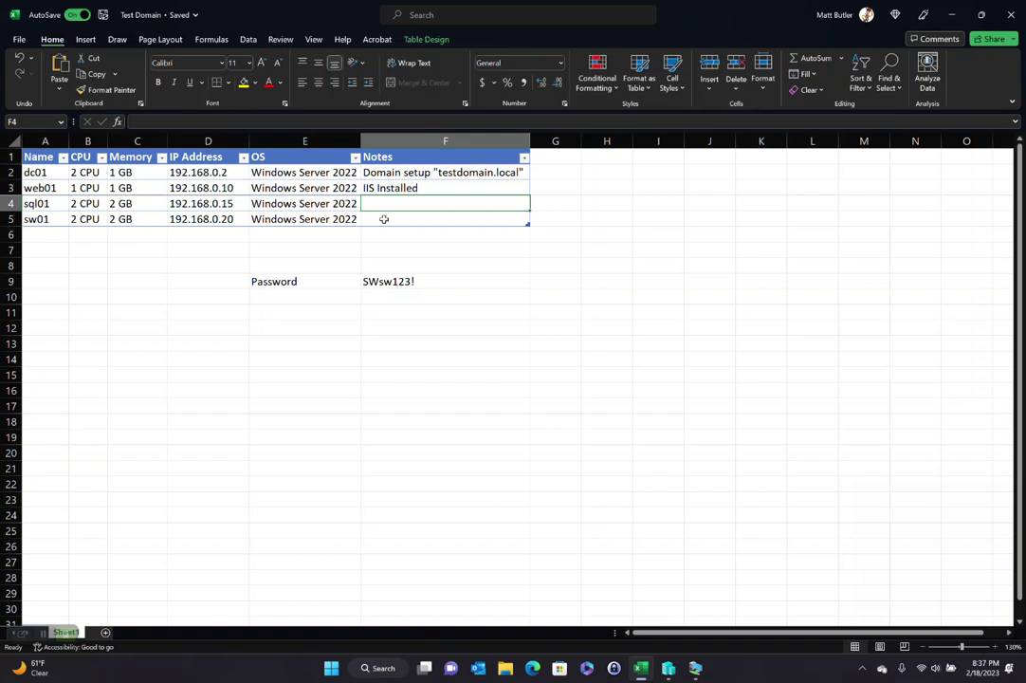
click(696, 668)
click(758, 612)
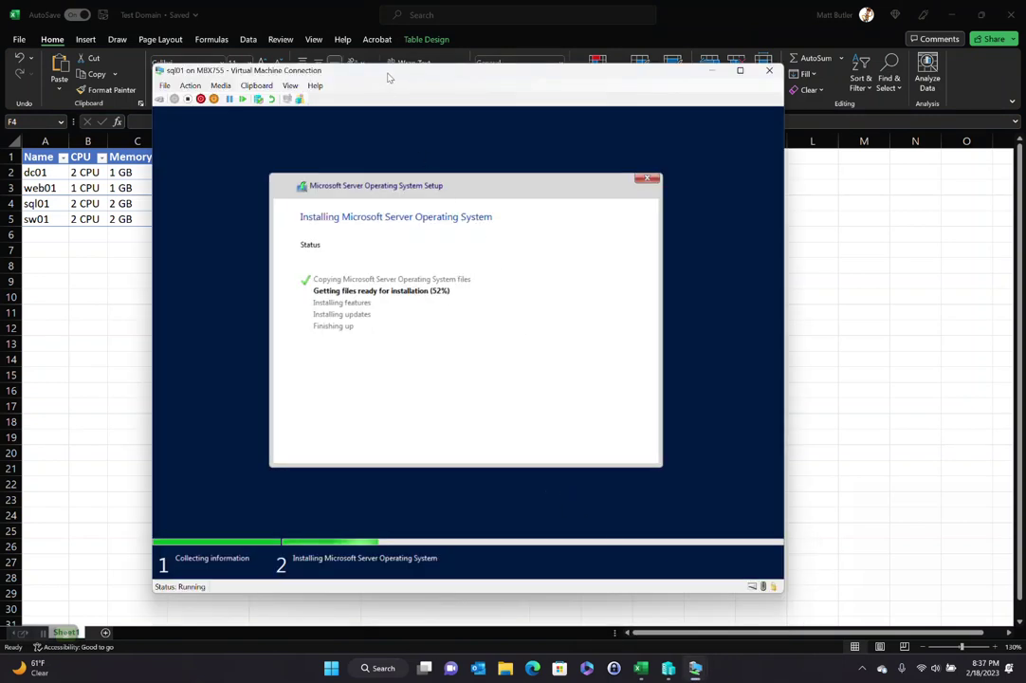
drag(387, 76, 520, 68)
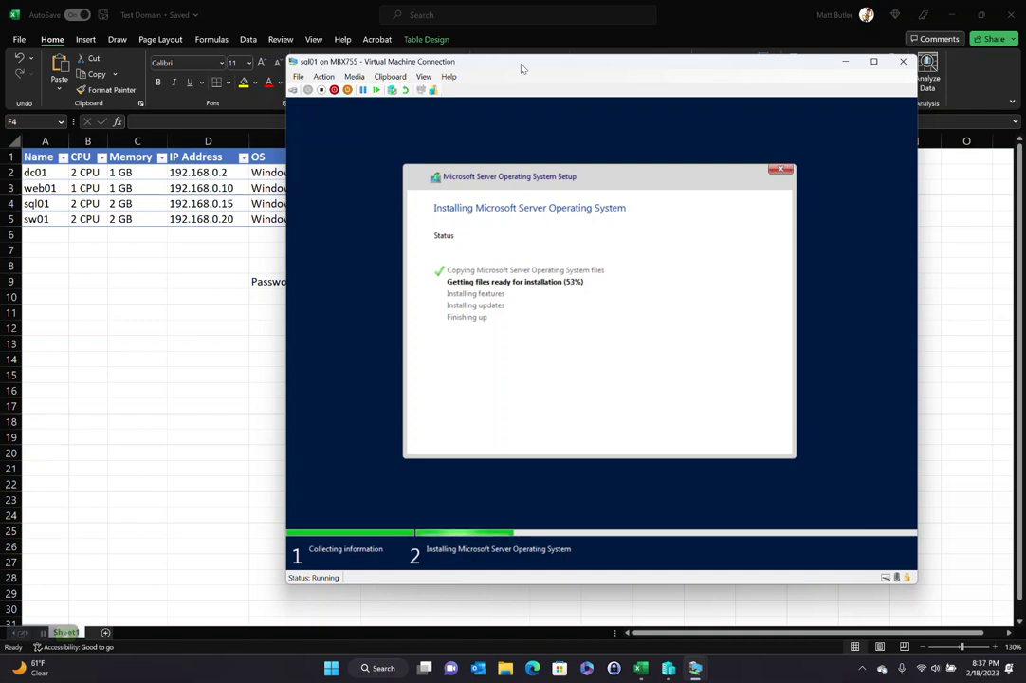
drag(521, 68, 497, 70)
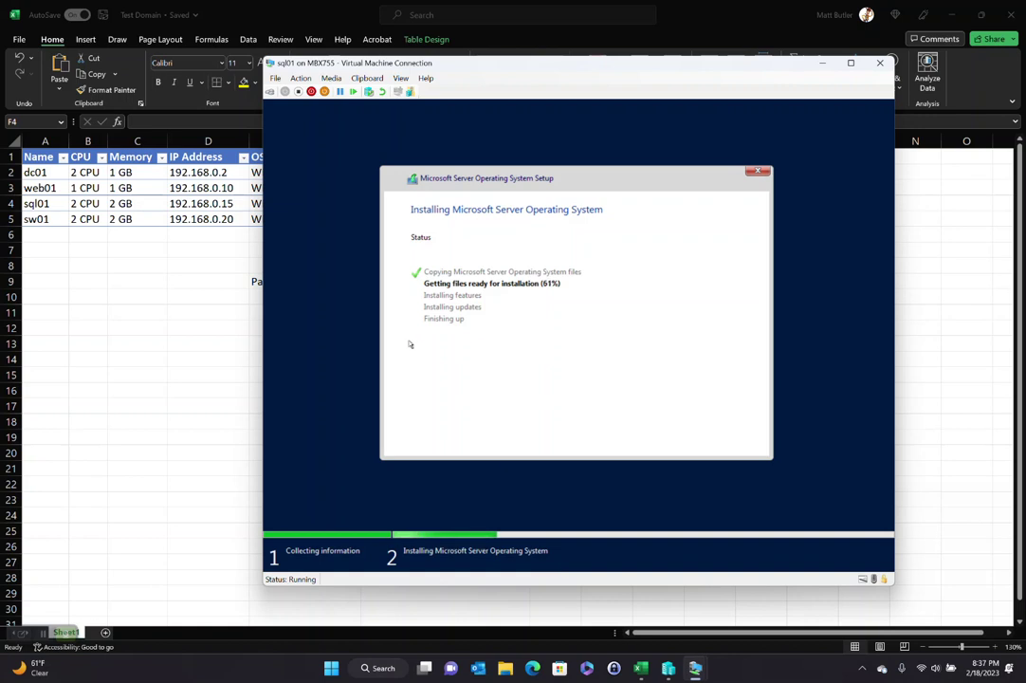
click(45, 163)
drag(43, 173, 51, 195)
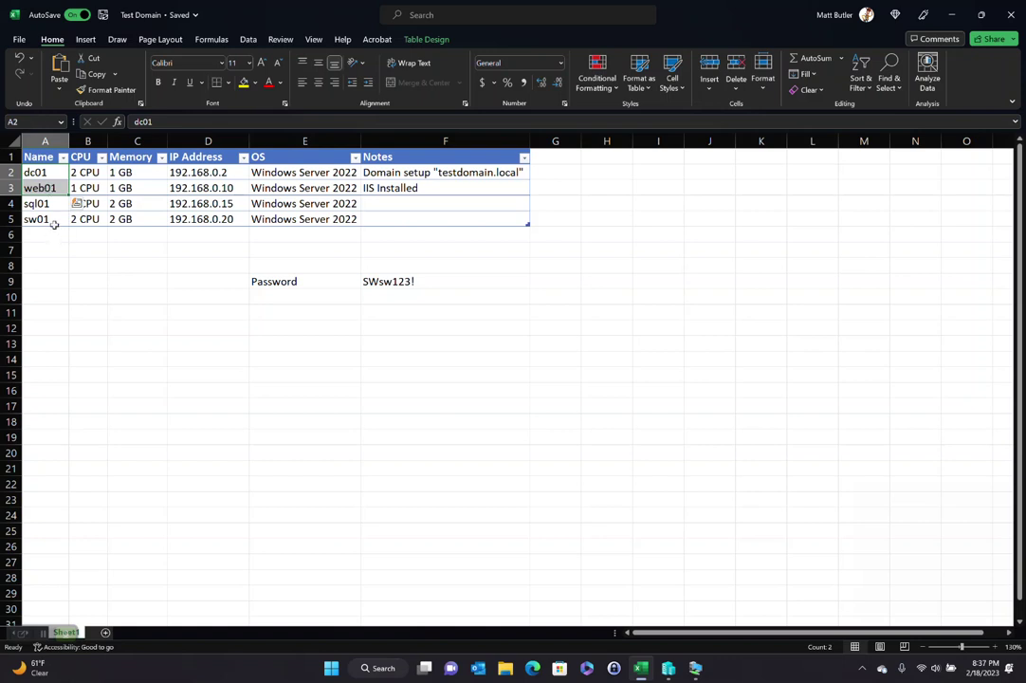
click(38, 203)
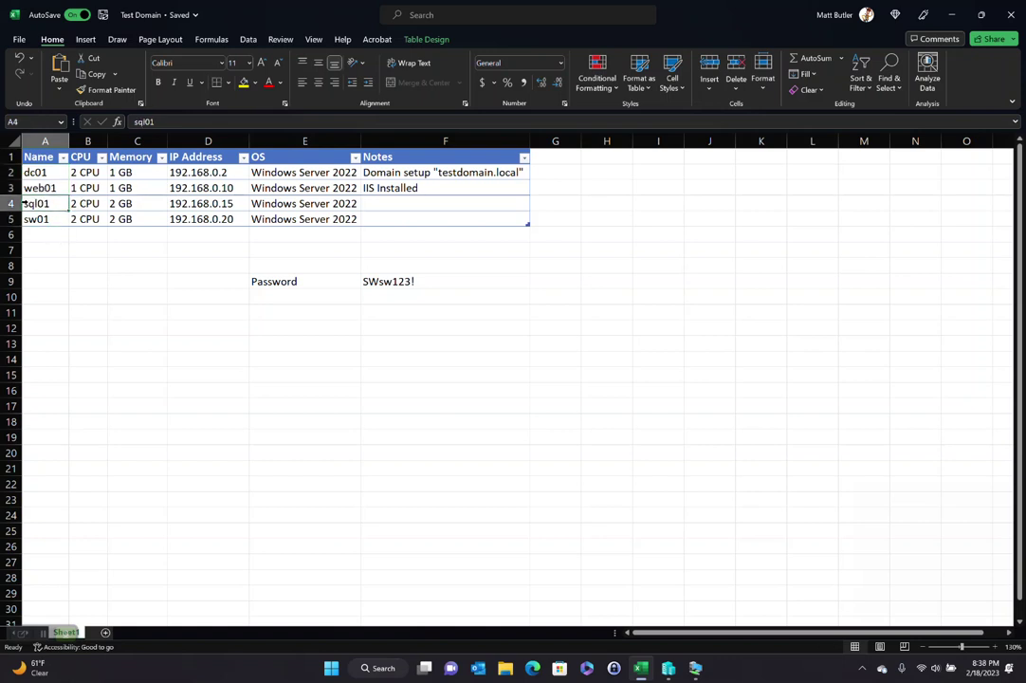
drag(38, 203, 446, 205)
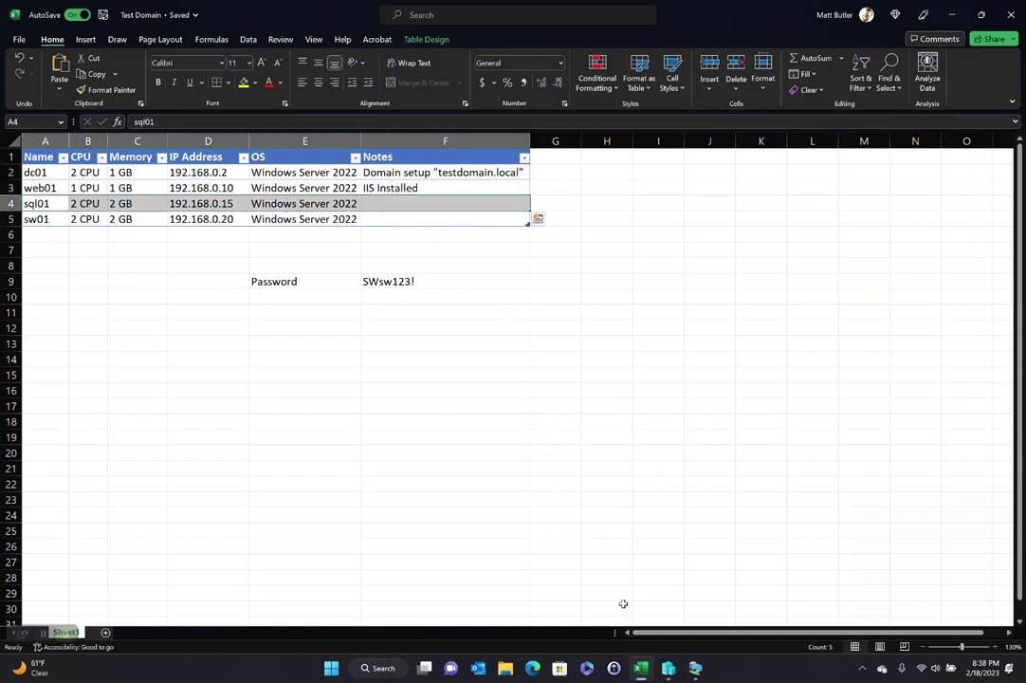
mouse_move(695, 673)
click(759, 607)
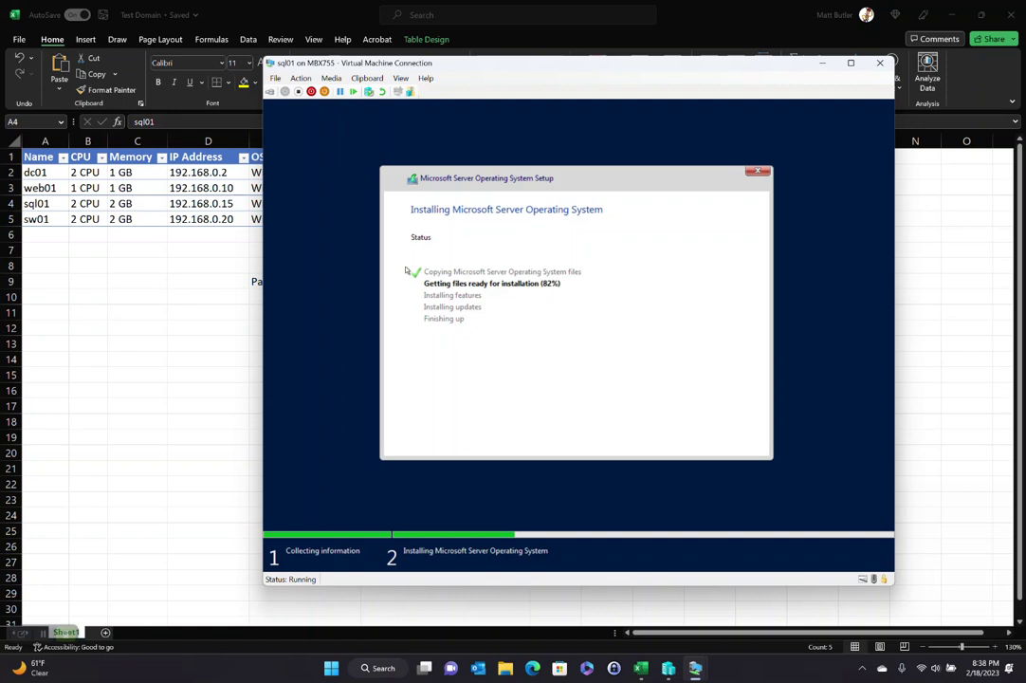
click(241, 330)
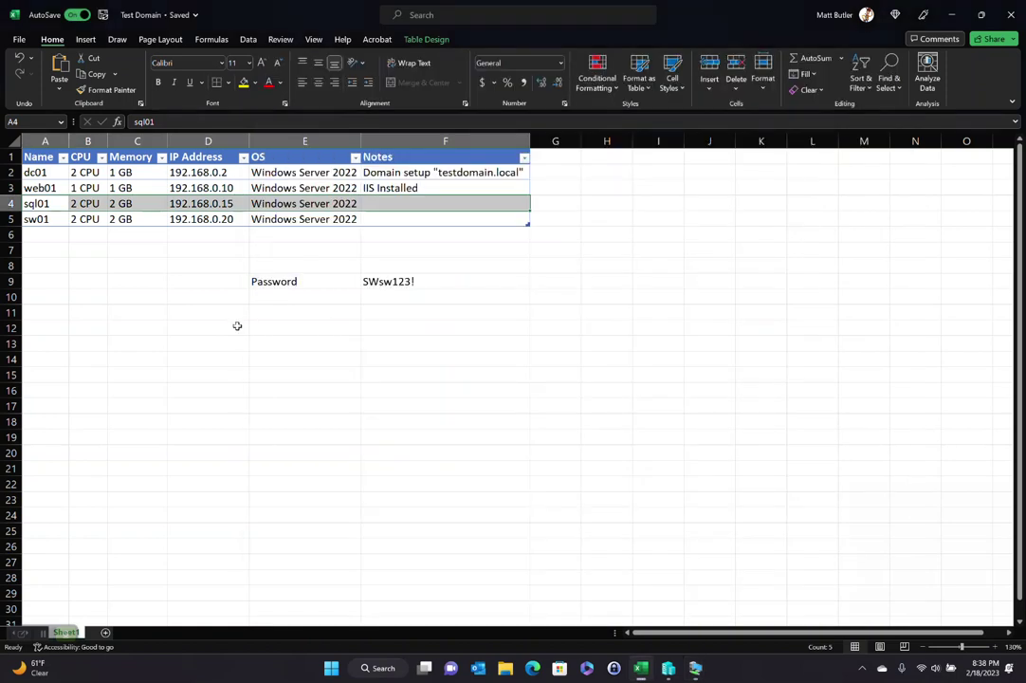
click(290, 327)
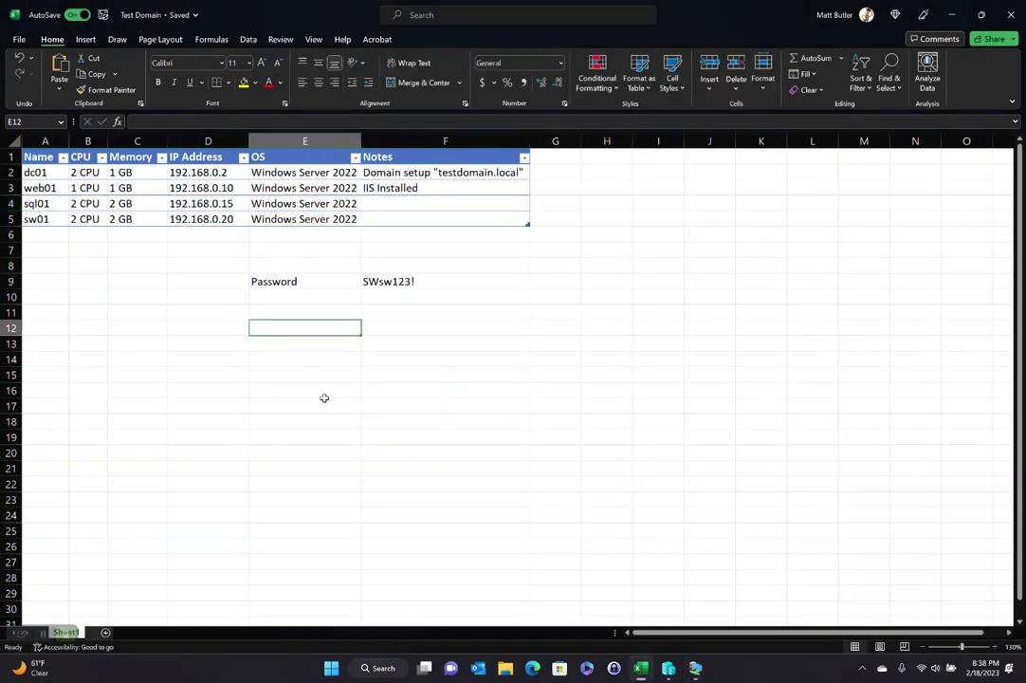
text(Service)
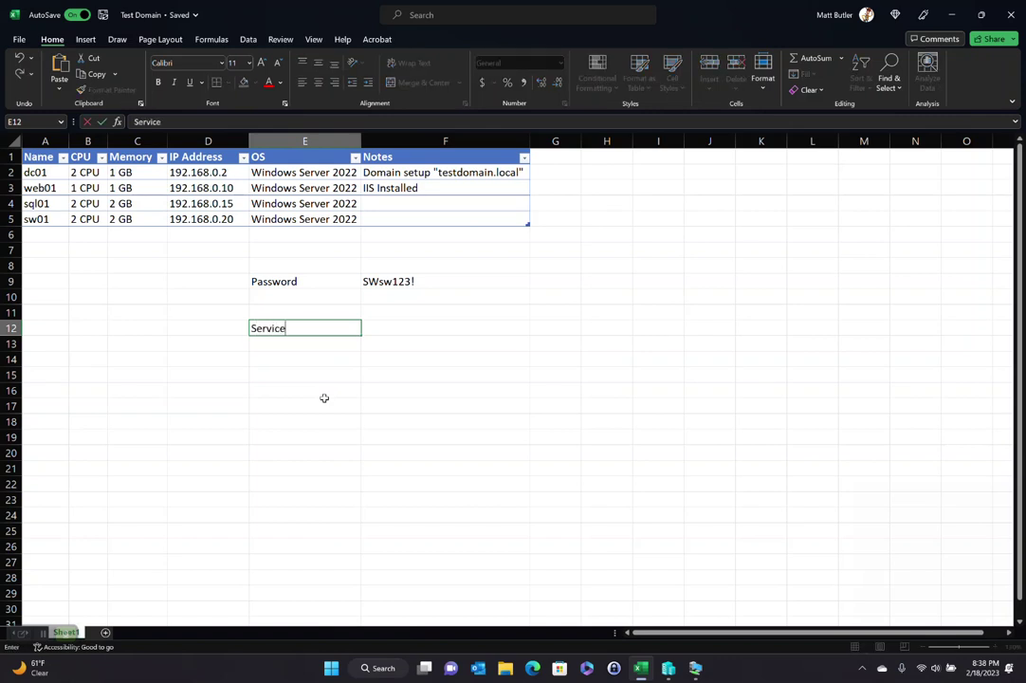
text( Account)
key(Tab)
text(solarwin)
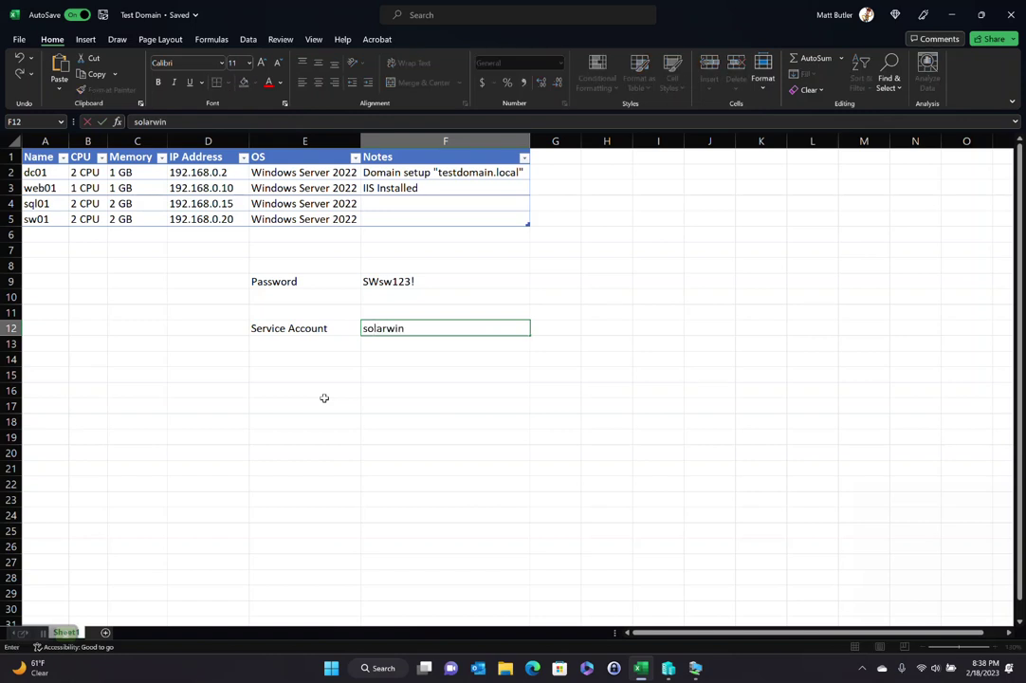
text(ds.svc)
key(Return)
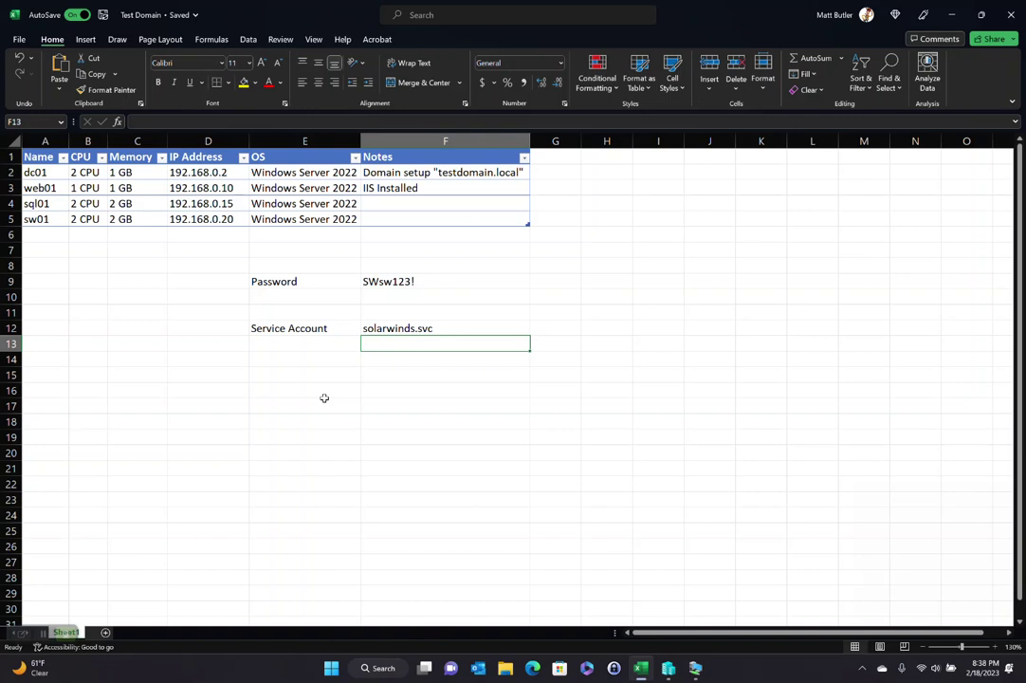
click(408, 327)
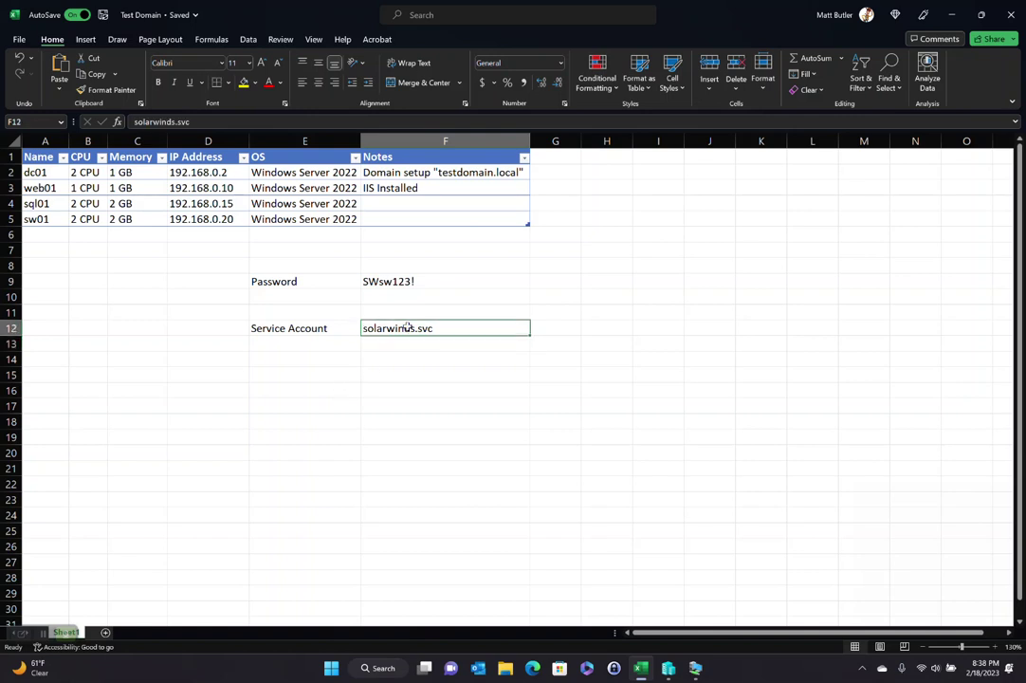
click(38, 149)
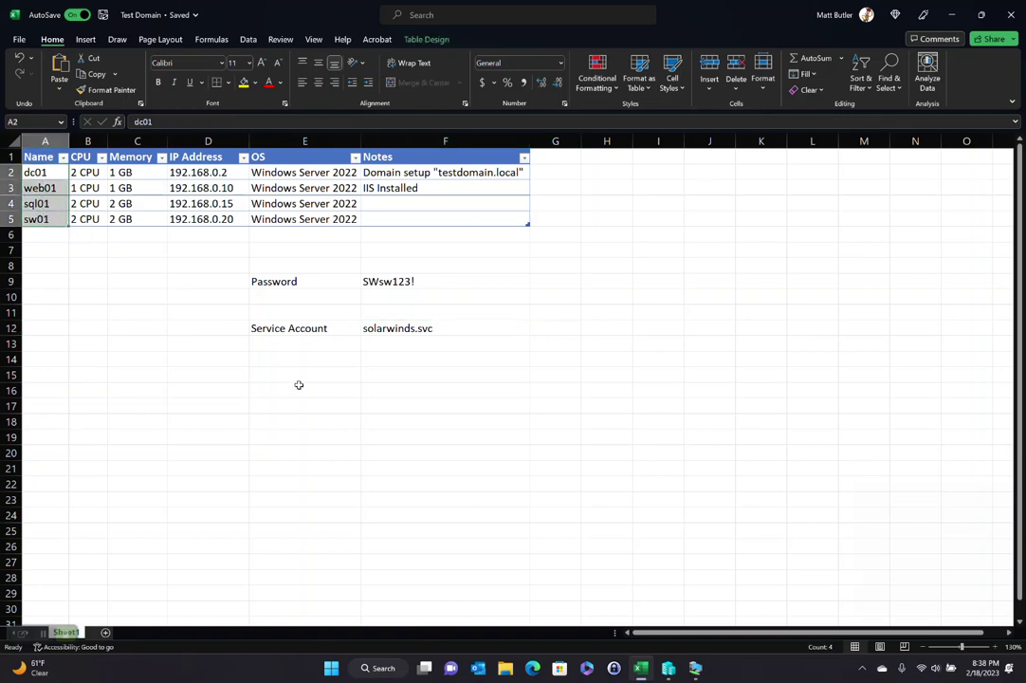
click(450, 328)
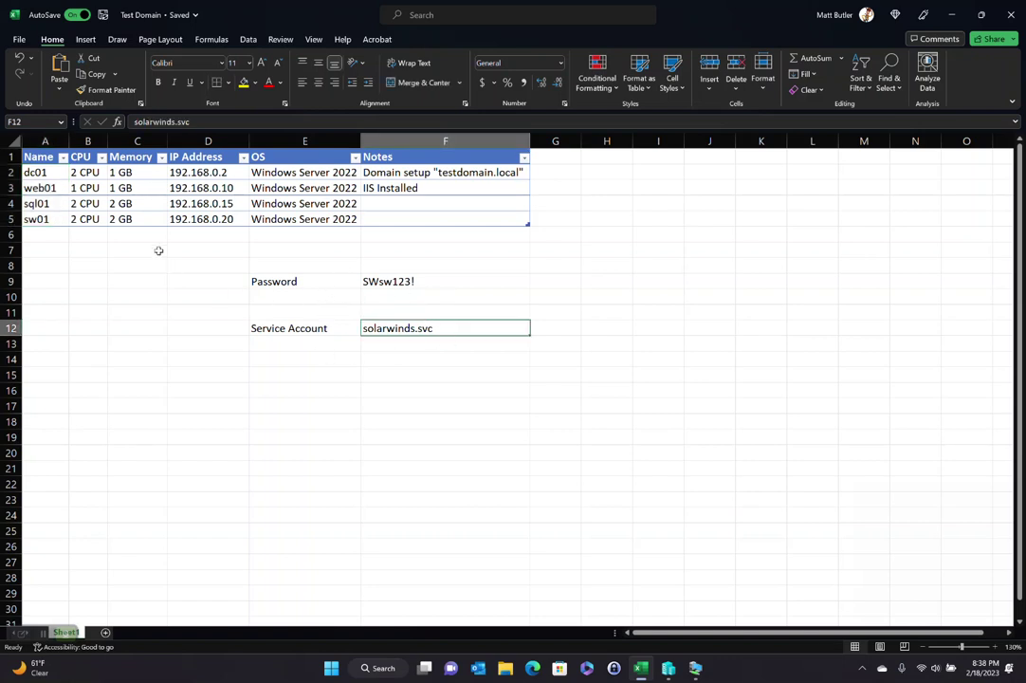
drag(54, 174, 59, 230)
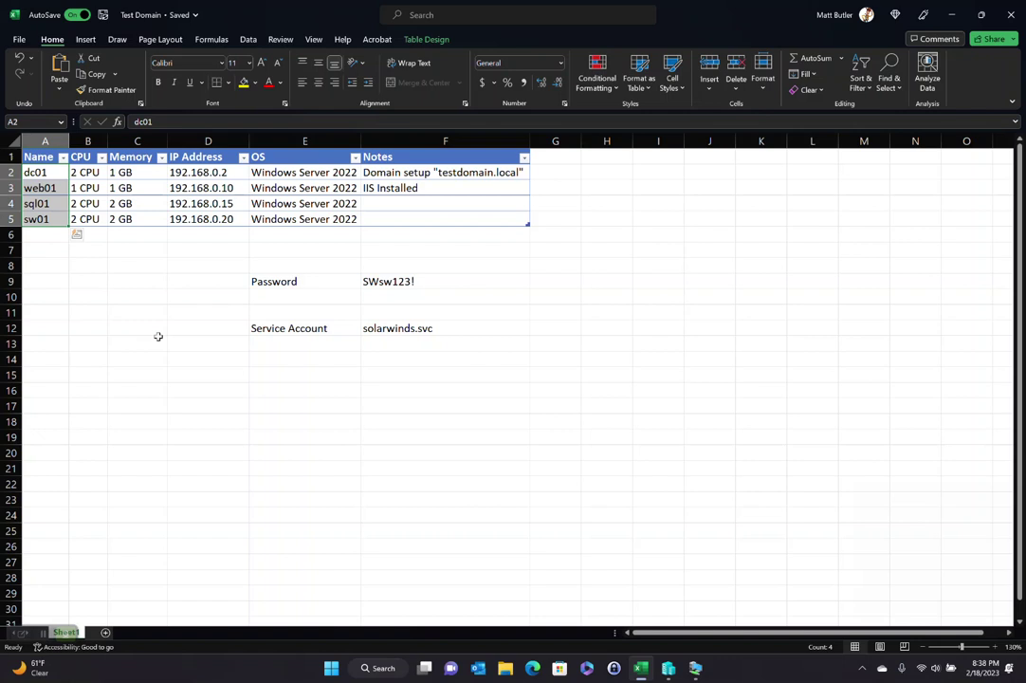
click(447, 329)
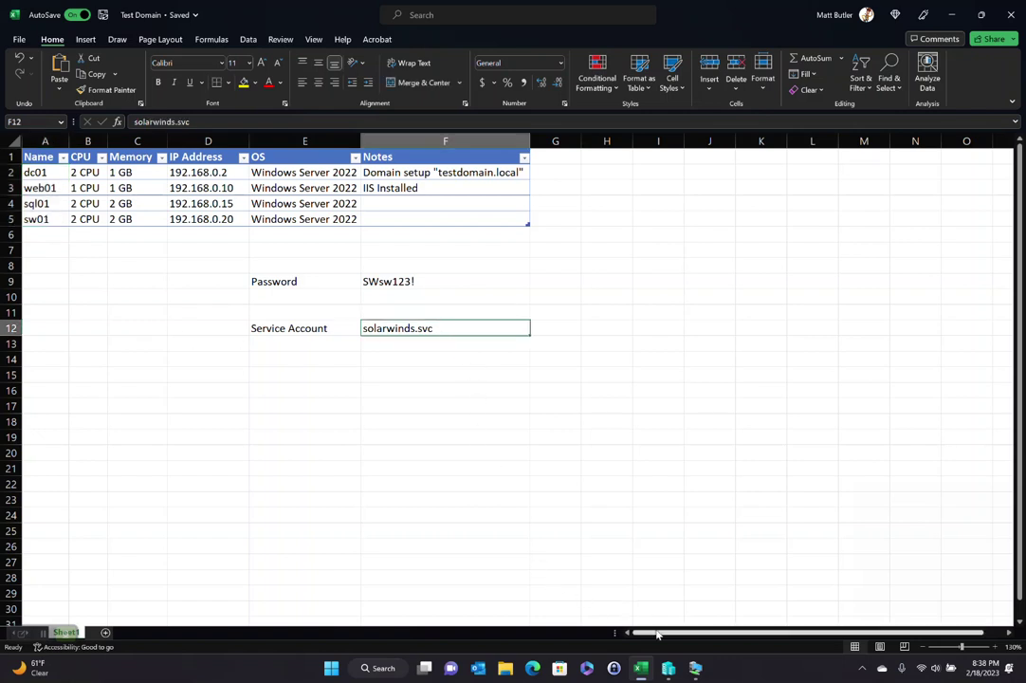
Step: Eject the installation disc from sql01's DVD drive (Media > DVD Drive > Eject) and let setup restart
mouse_move(699, 671)
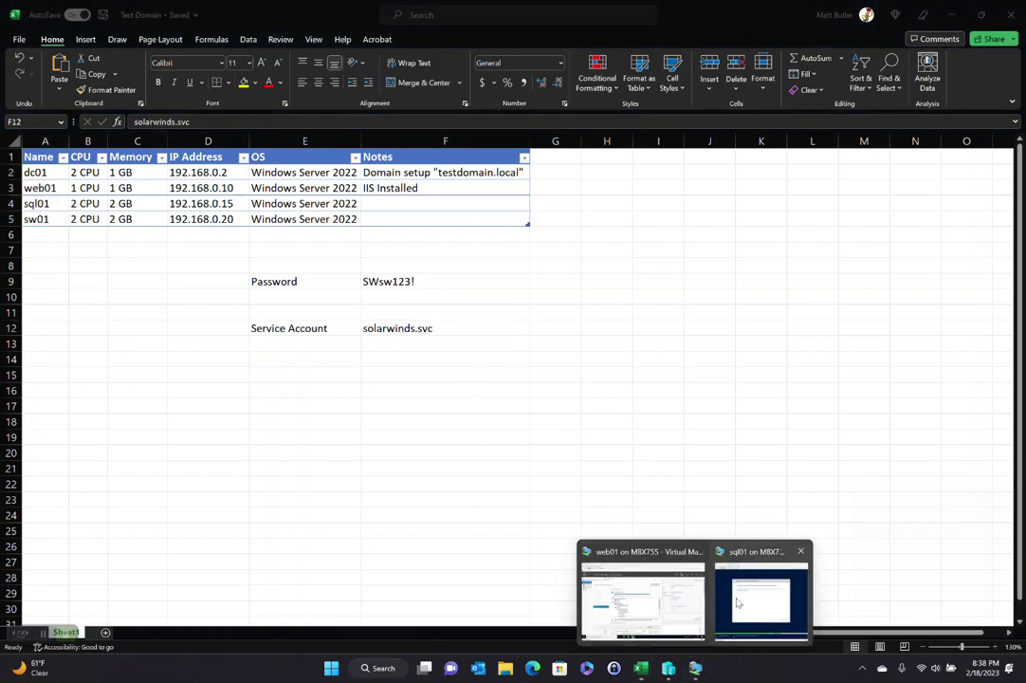
click(749, 602)
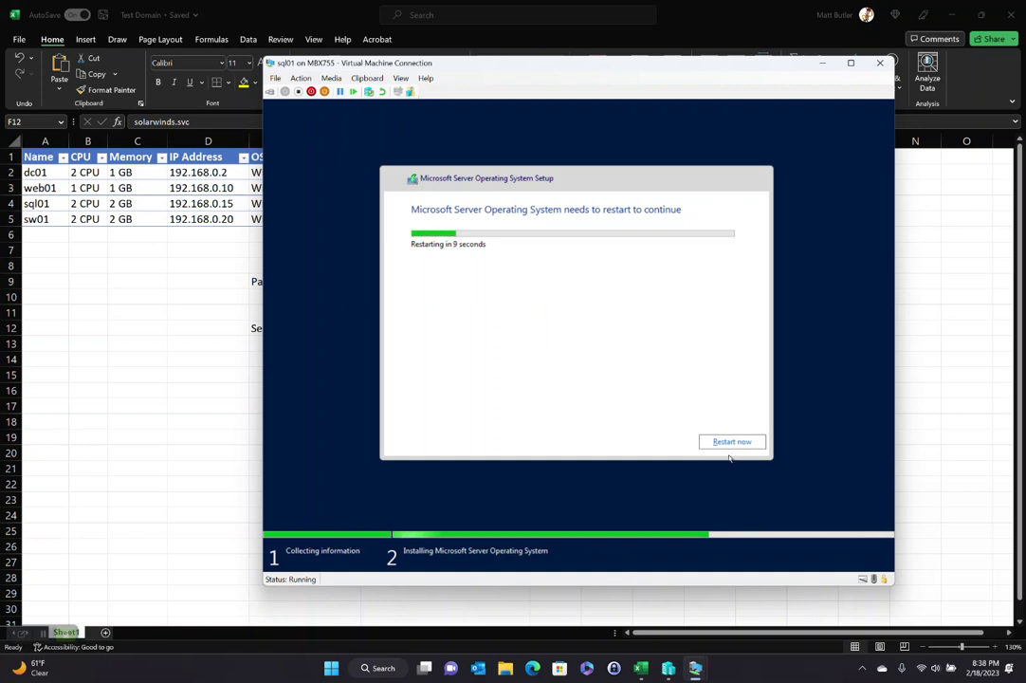
click(366, 78)
mouse_move(331, 78)
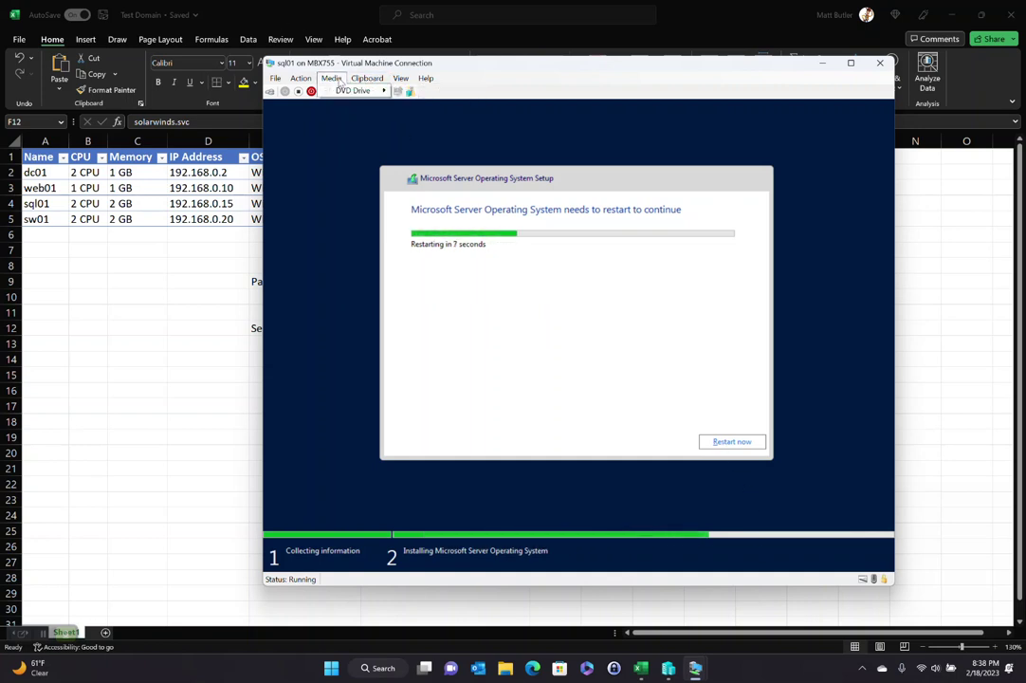
mouse_move(358, 90)
click(415, 92)
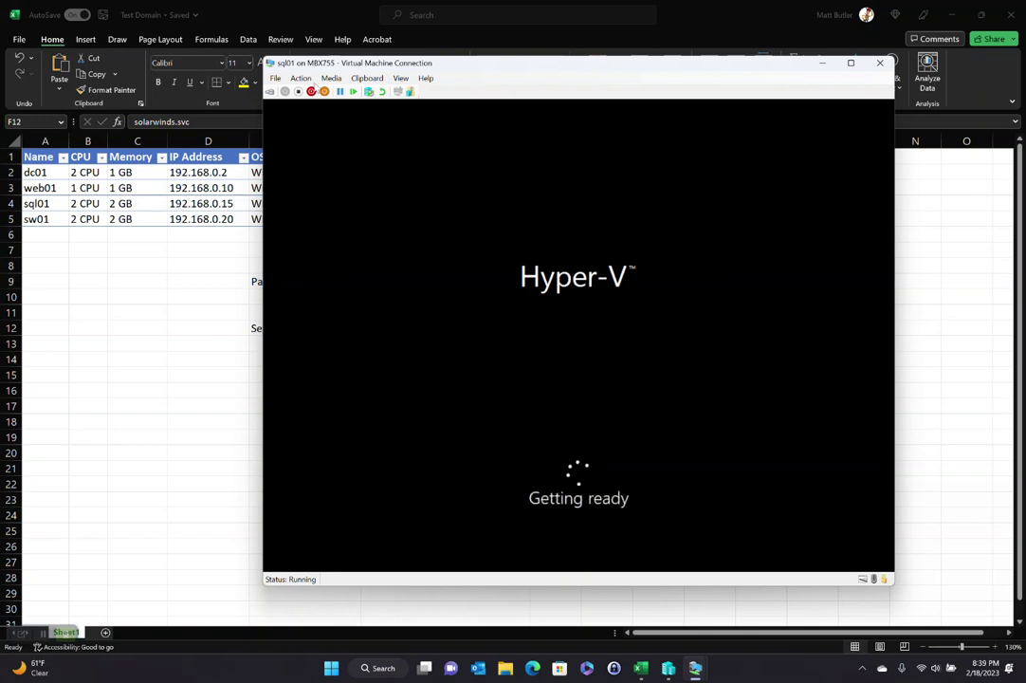
drag(318, 67, 335, 66)
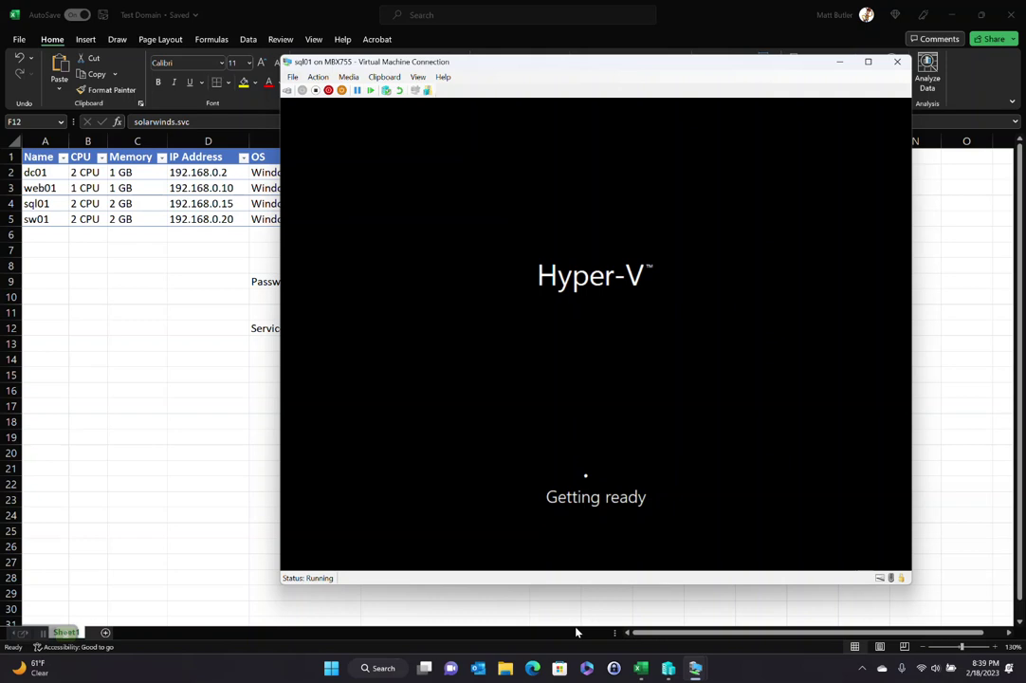
key(alt+Tab)
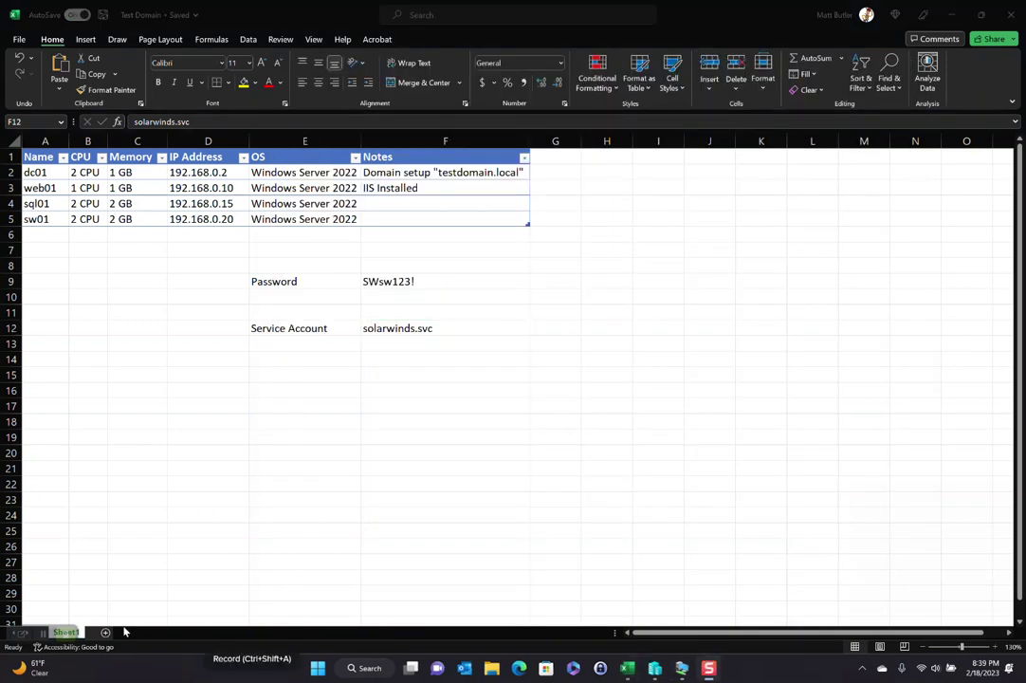
Step: Set and confirm sql01's Administrator password to finish setup
mouse_move(681, 667)
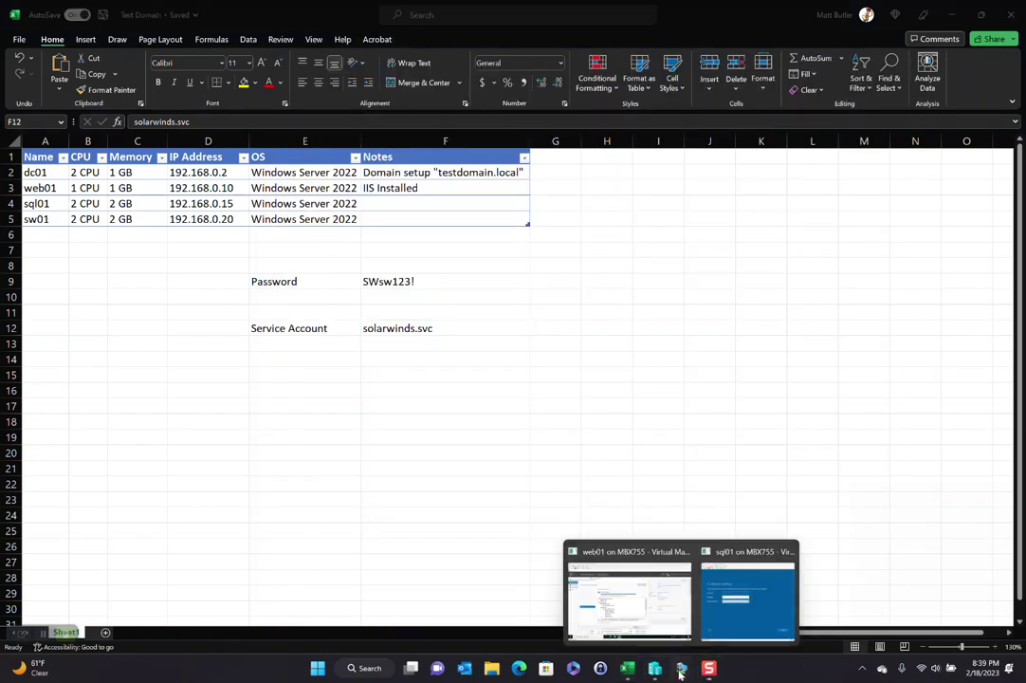
click(720, 628)
click(486, 292)
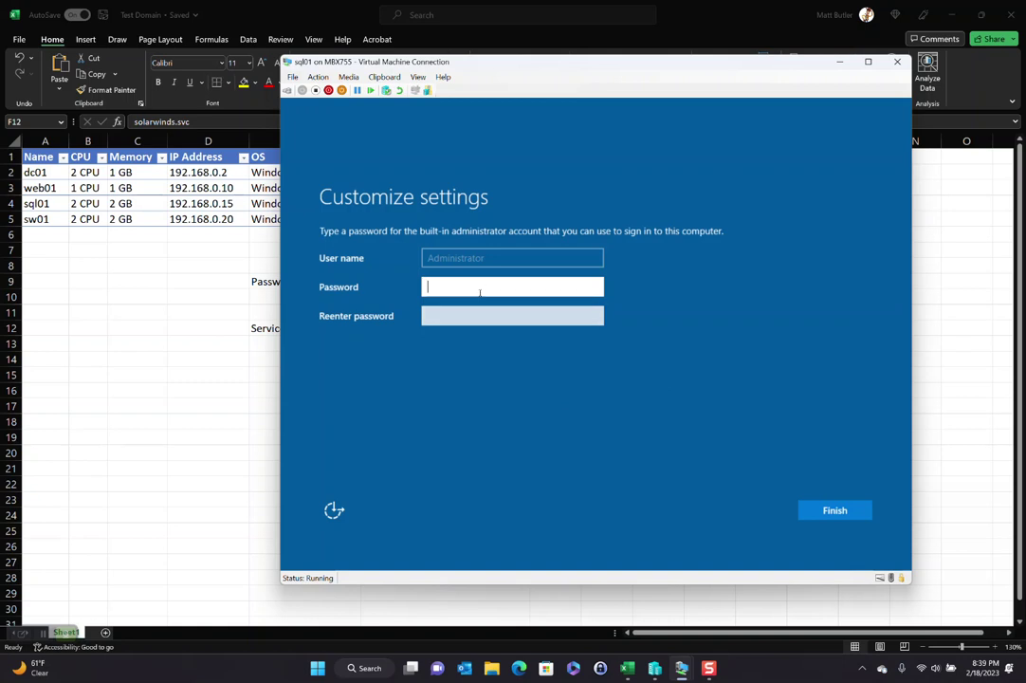
key(Tab)
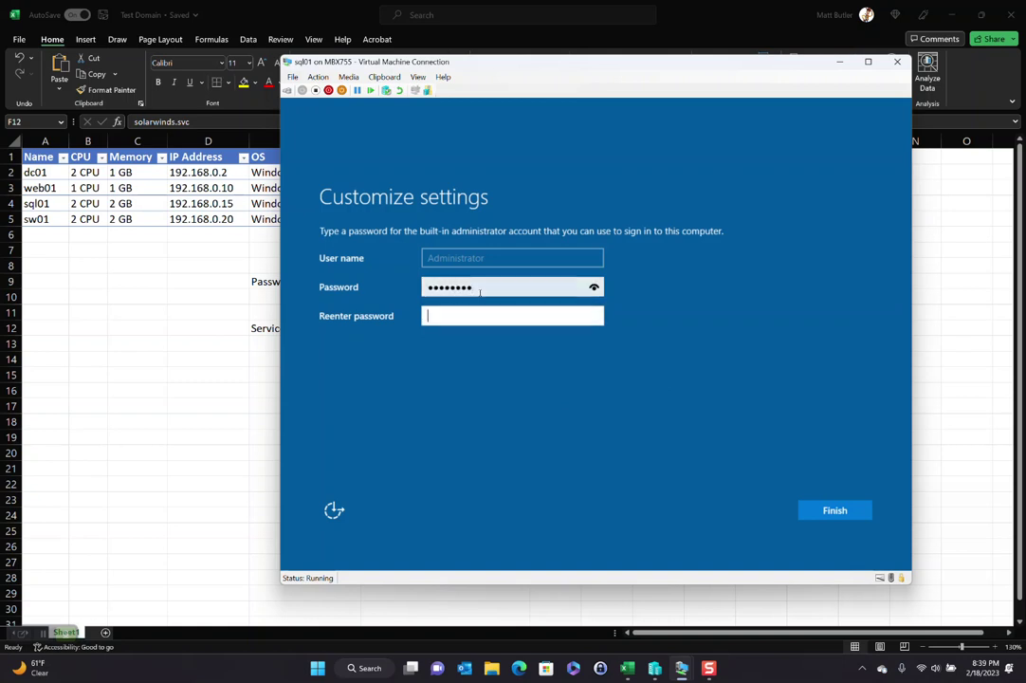
key(Return)
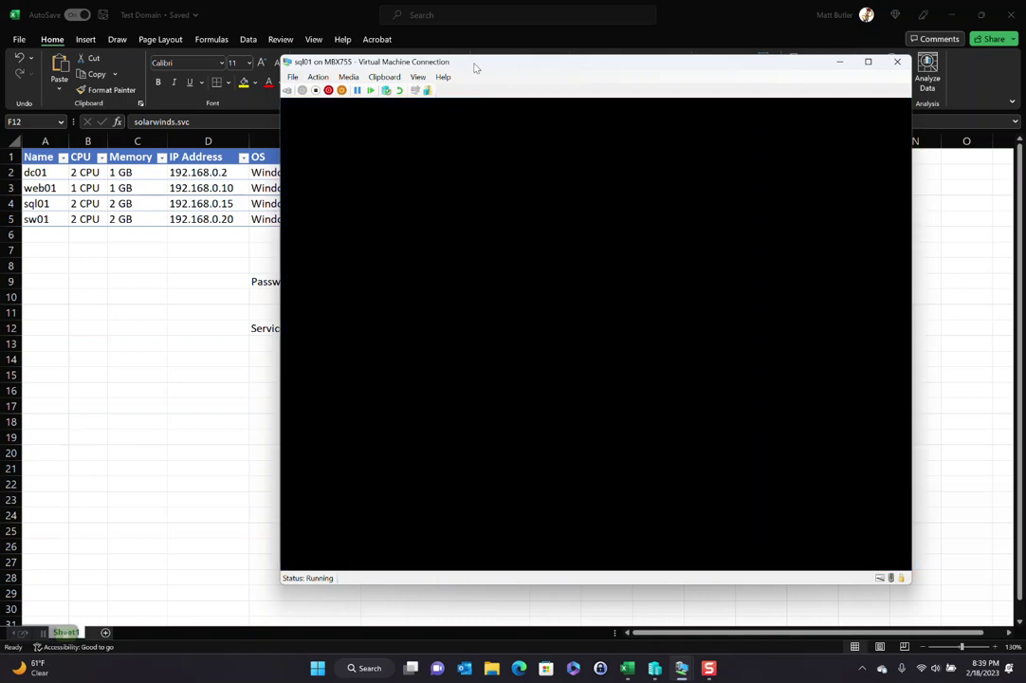
Step: Connect at the chosen display size and sign in to sql01 as Administrator
drag(474, 67, 677, 69)
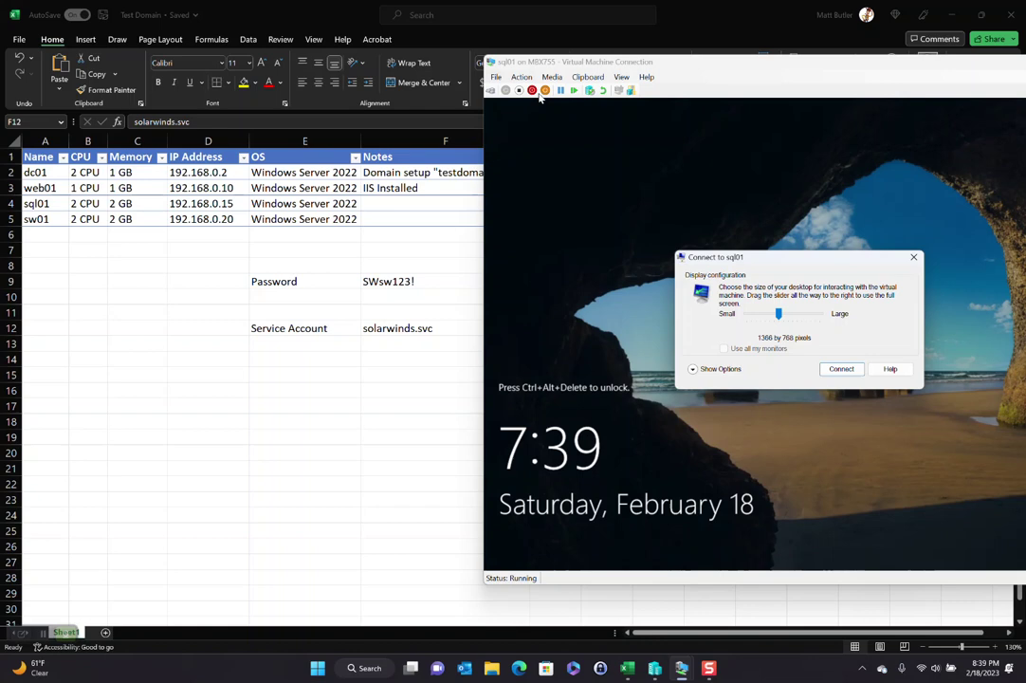
click(842, 369)
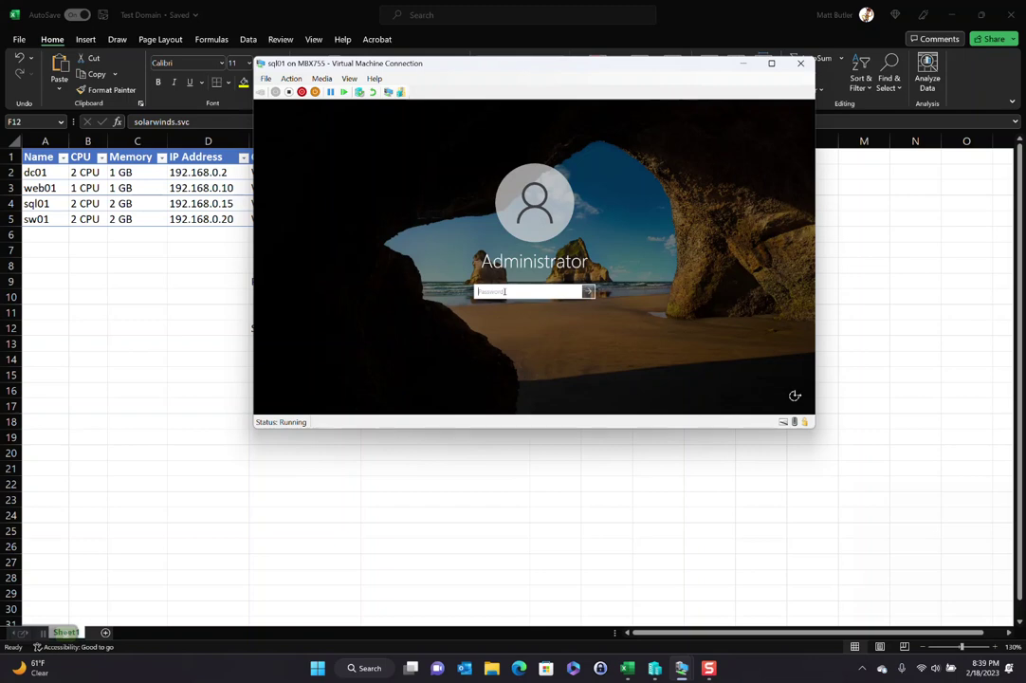
key(Return)
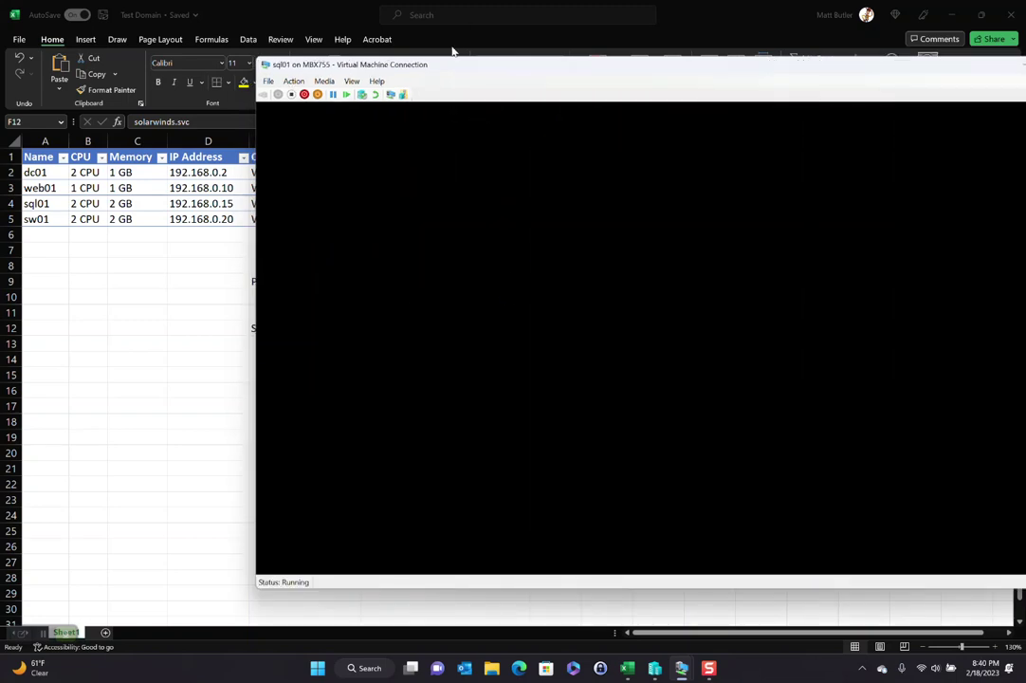
drag(446, 64, 328, 57)
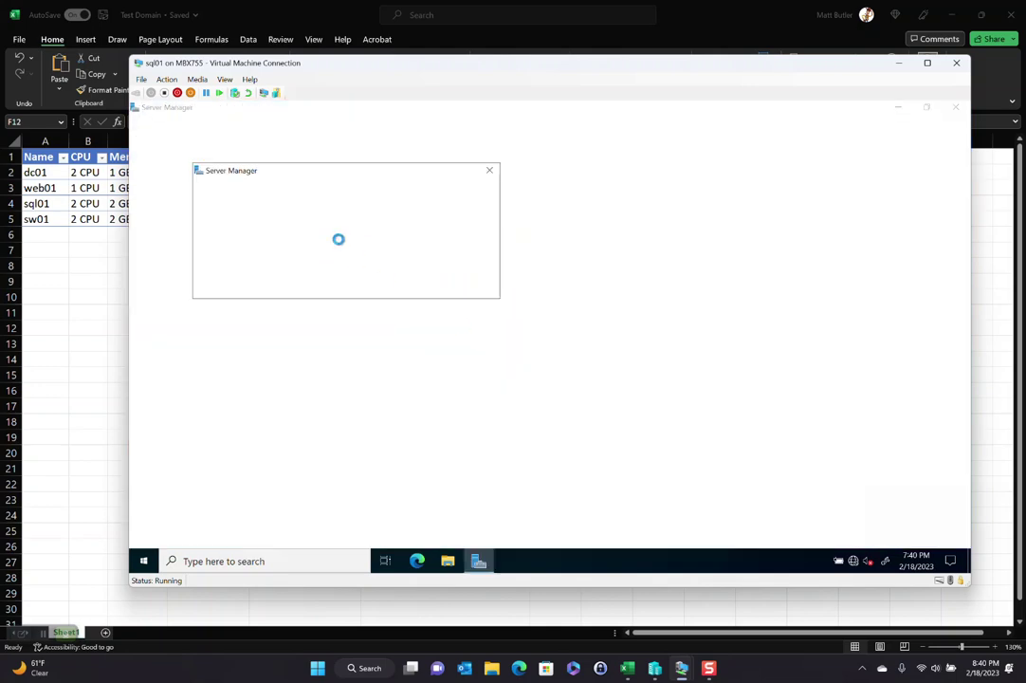
Step: Set sql01's time zone to (UTC-07:00) Arizona via Local Server, then open the Ethernet adapter's network connections
click(490, 171)
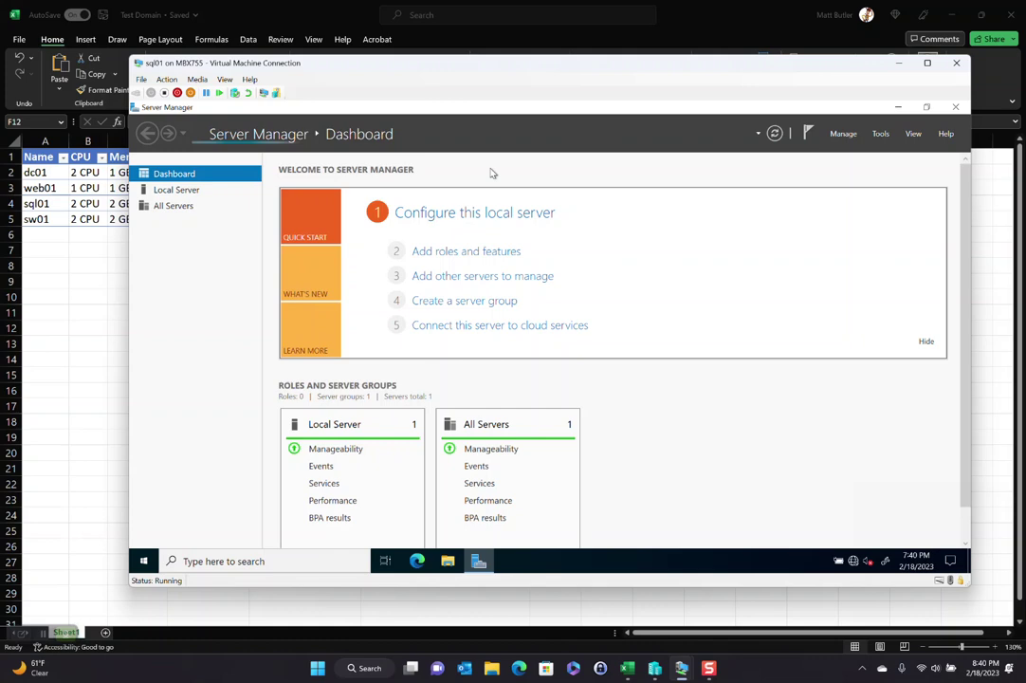
click(422, 212)
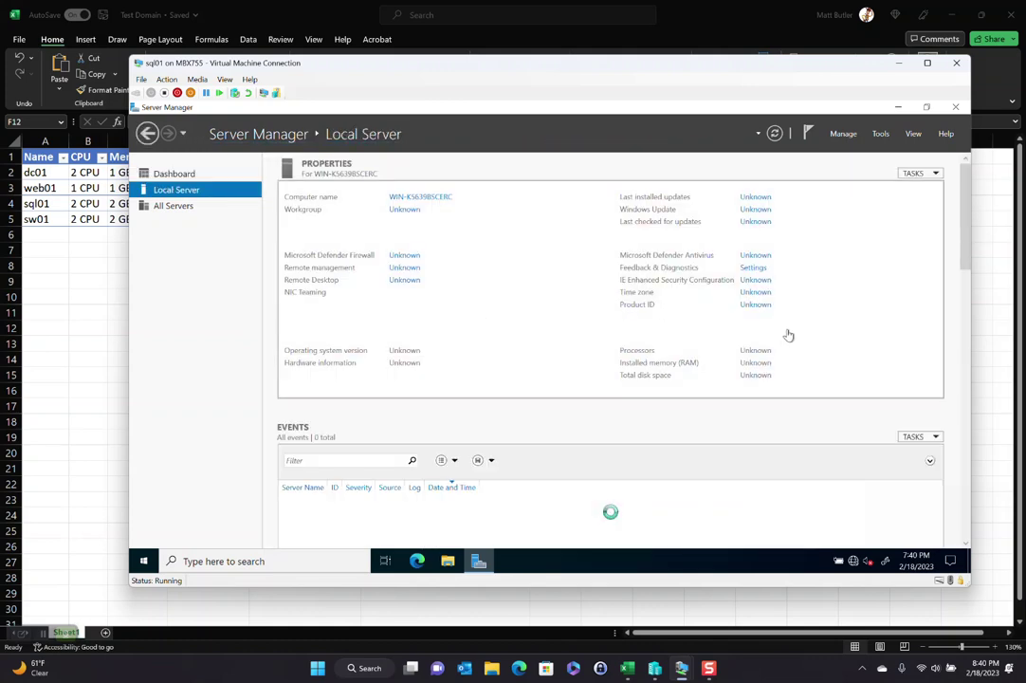
click(745, 292)
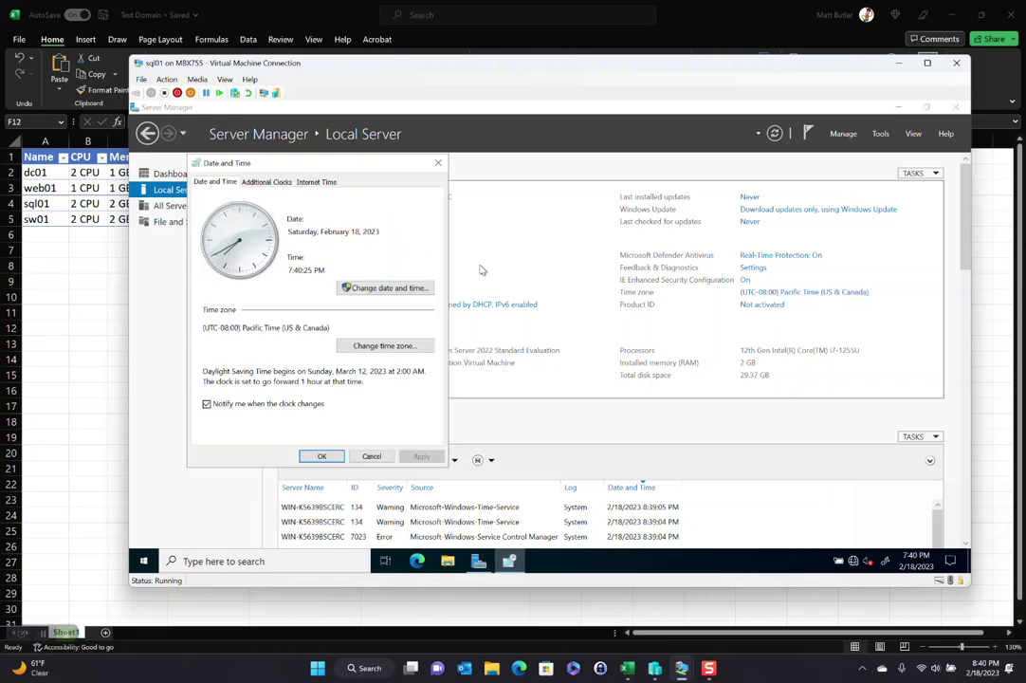
click(372, 345)
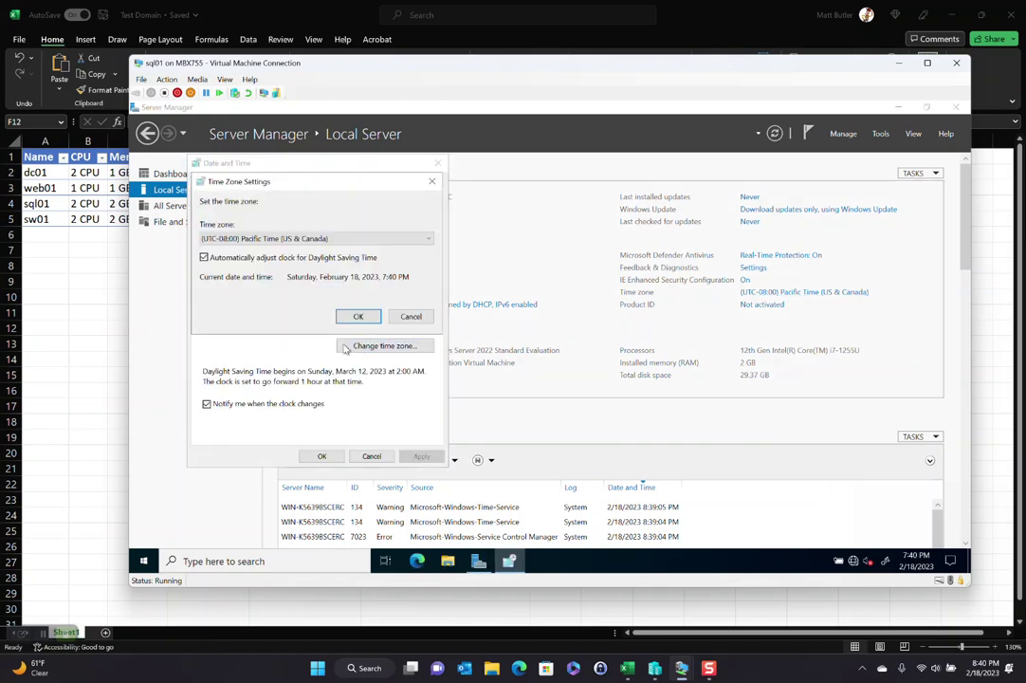
click(289, 239)
click(275, 259)
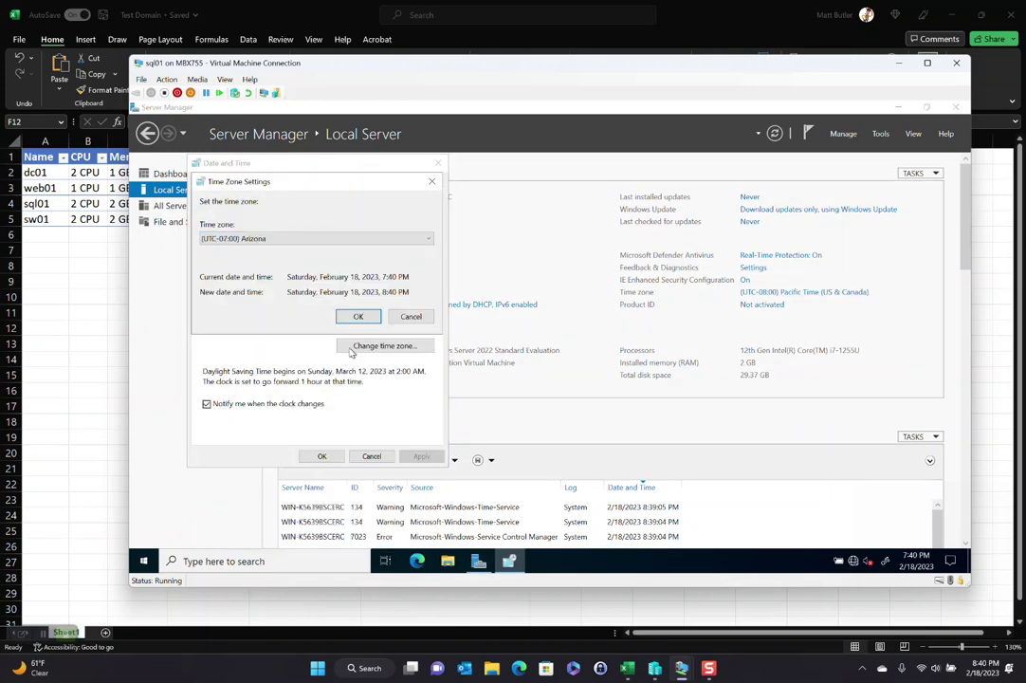
click(358, 318)
click(321, 457)
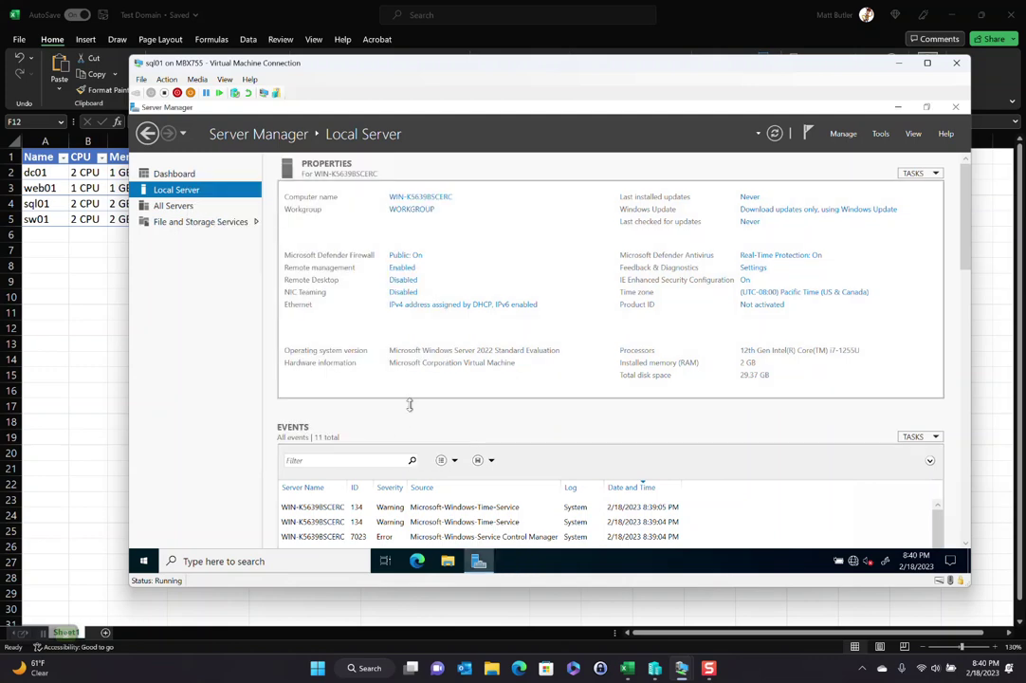
click(407, 306)
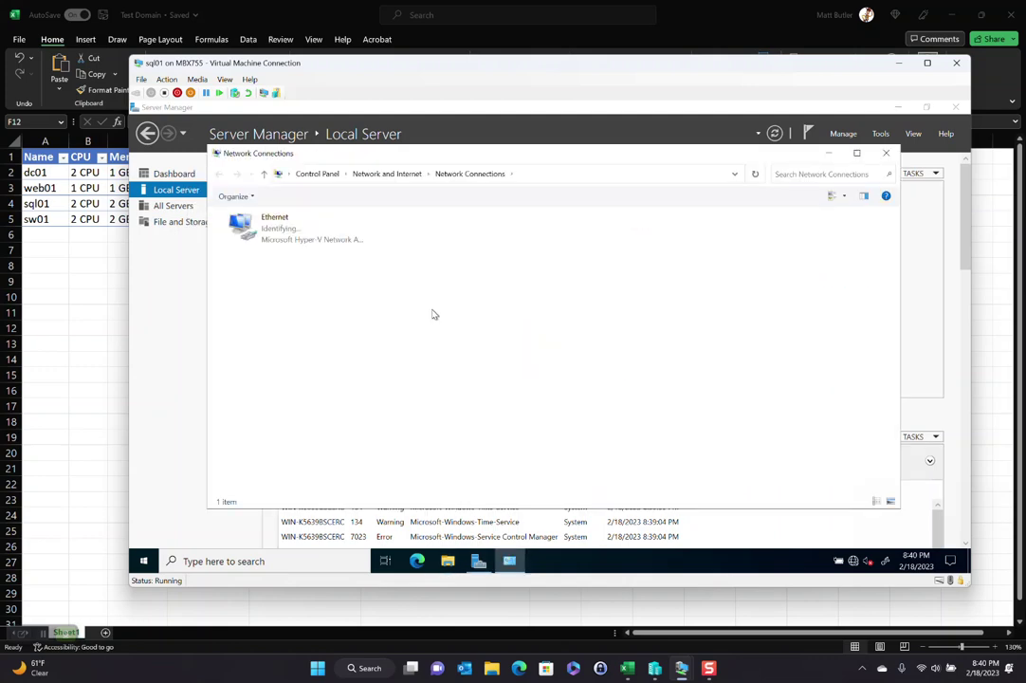
Step: Disable IPv6 and give Ethernet static IPv4 192.168.0.15/255.255.255.0, gateway 192.168.0.1, DNS 192.168.0.2
right_click(275, 231)
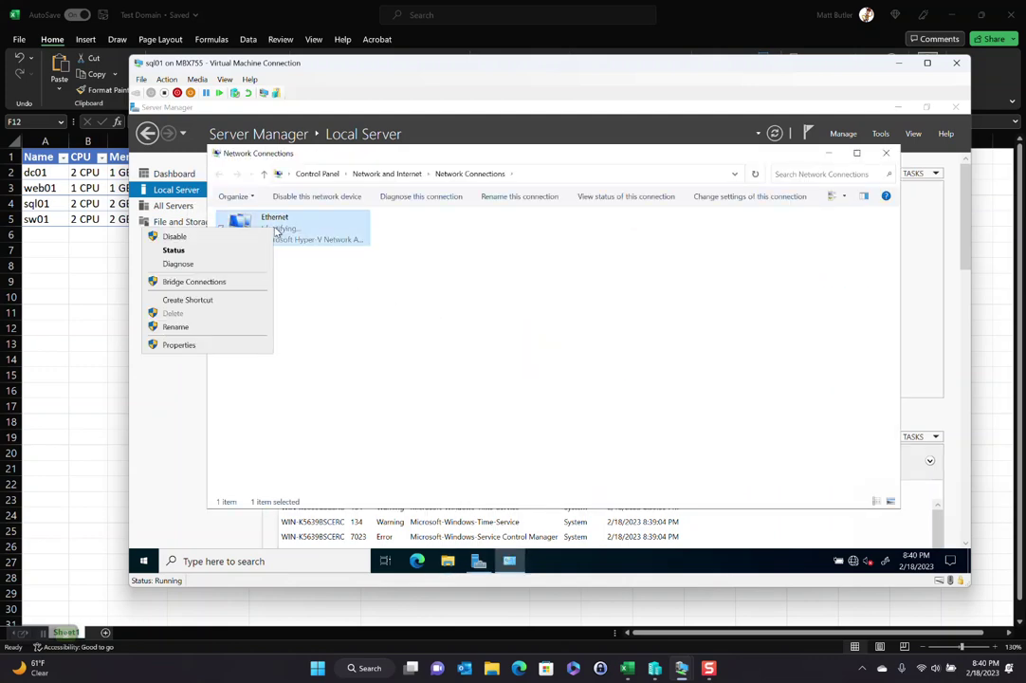
click(229, 345)
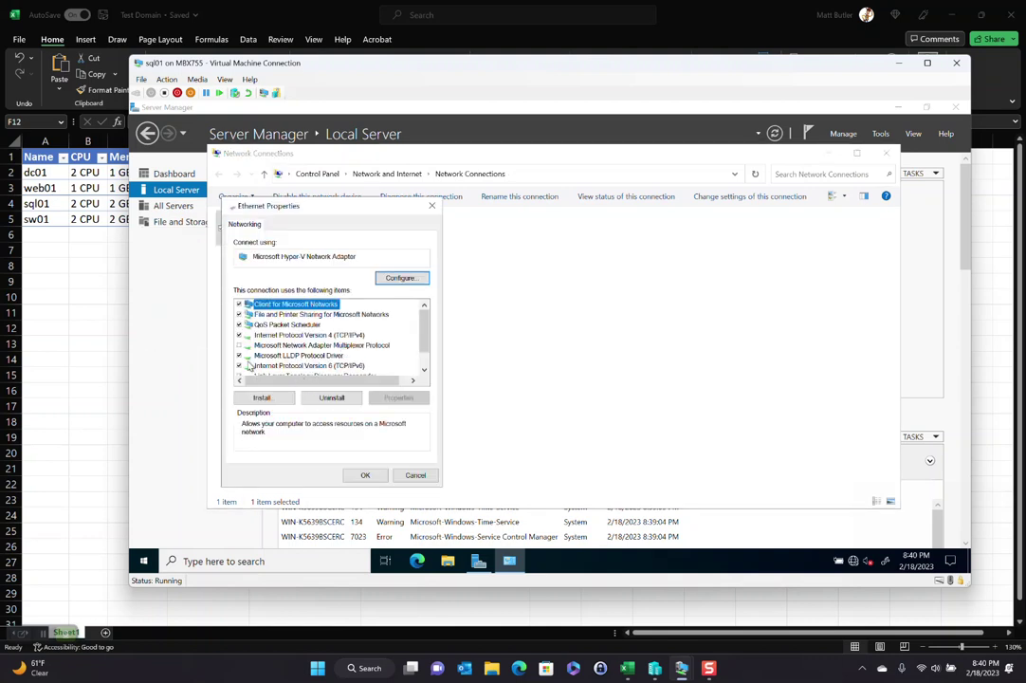
click(240, 366)
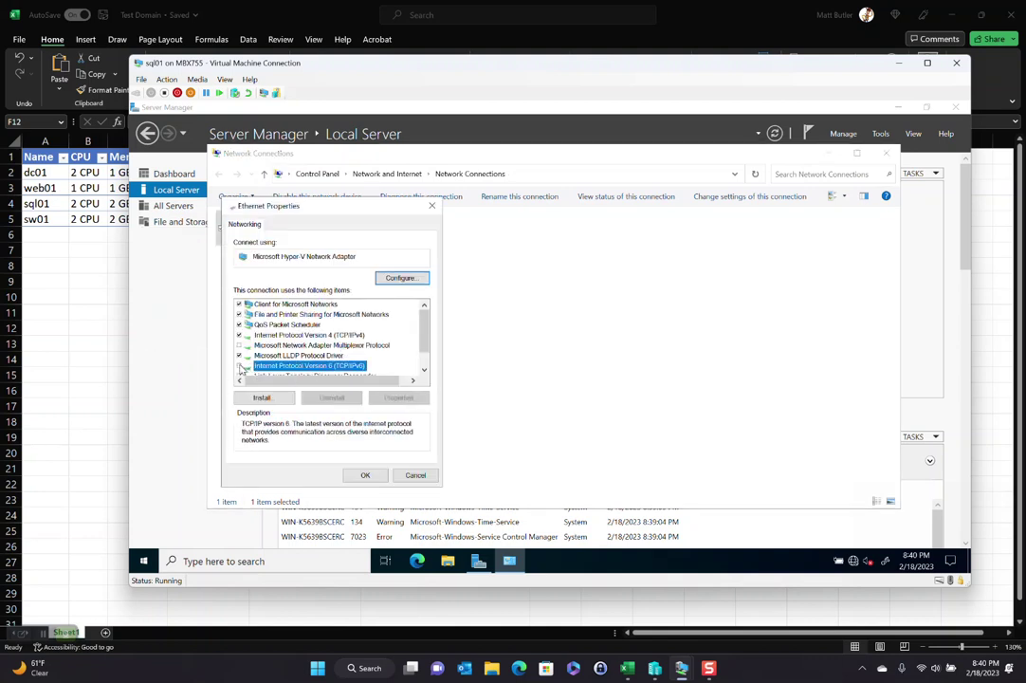
click(337, 337)
click(399, 397)
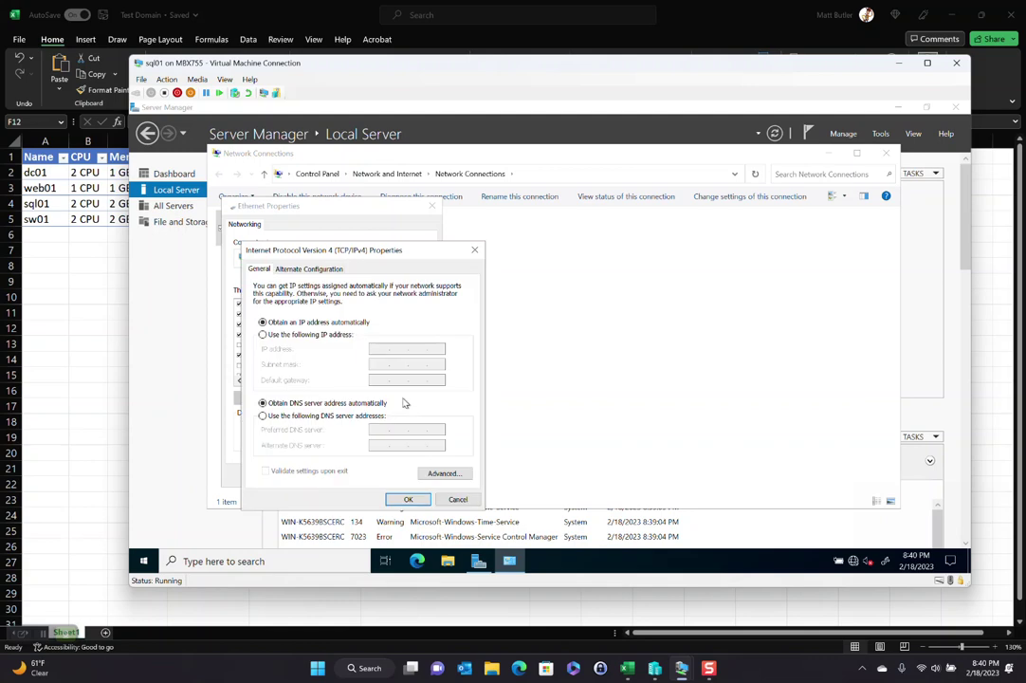
click(316, 336)
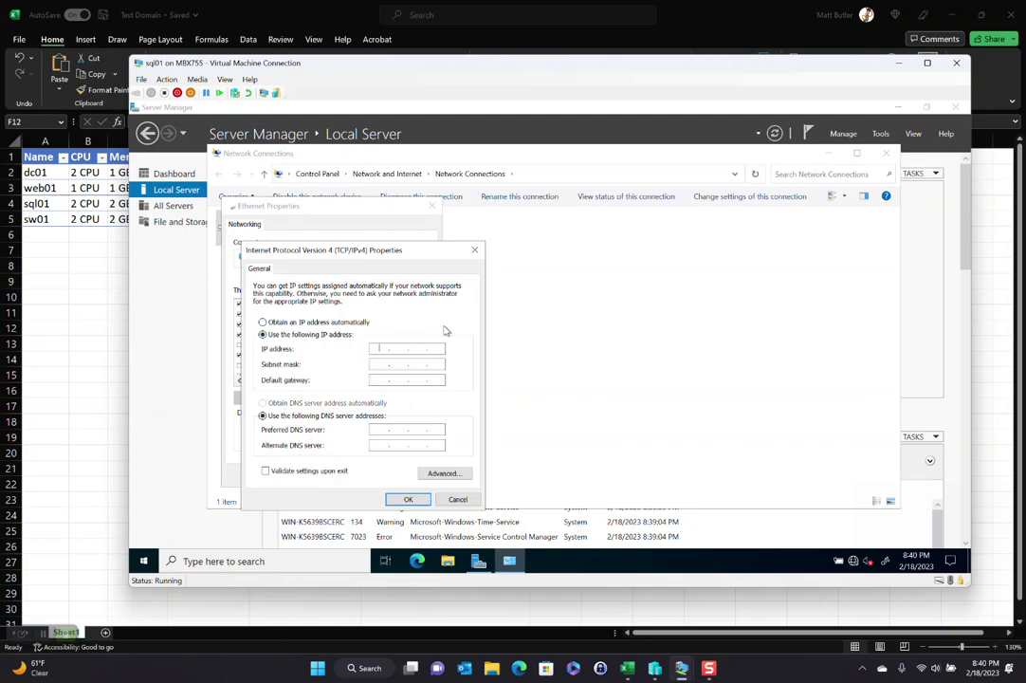
text(19)
key(Tab)
key(Tab)
key(Tab)
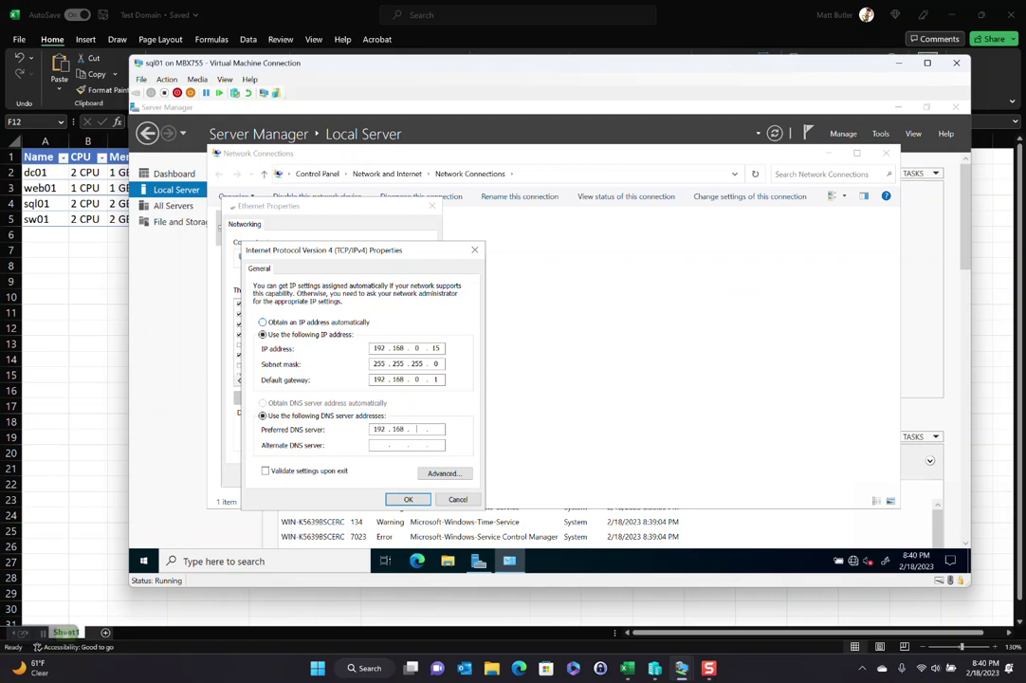
click(408, 498)
click(367, 475)
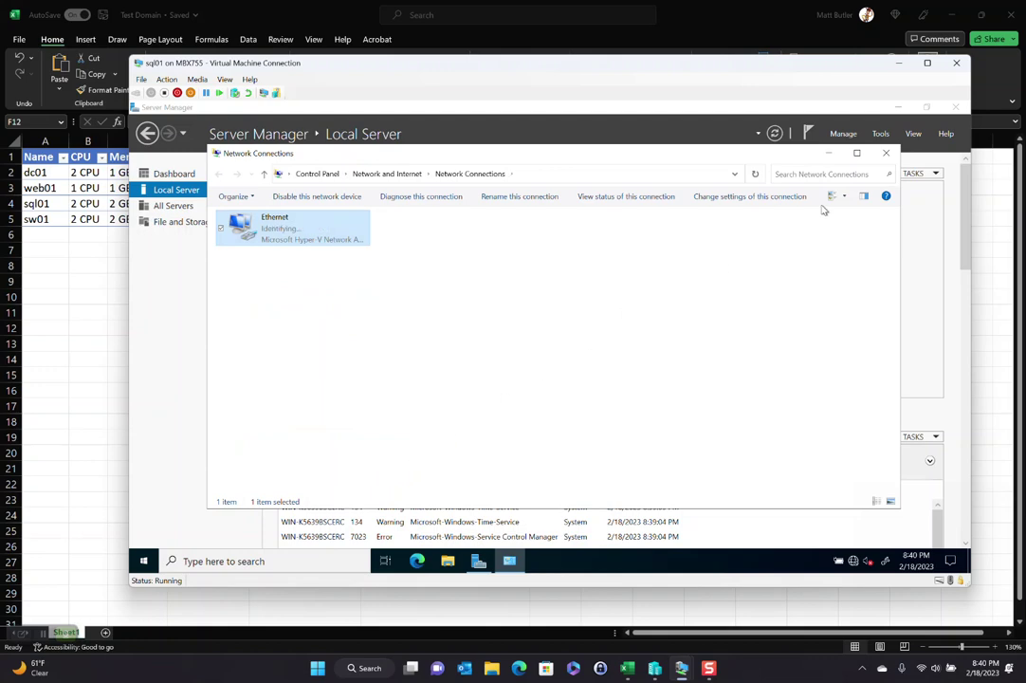
click(885, 154)
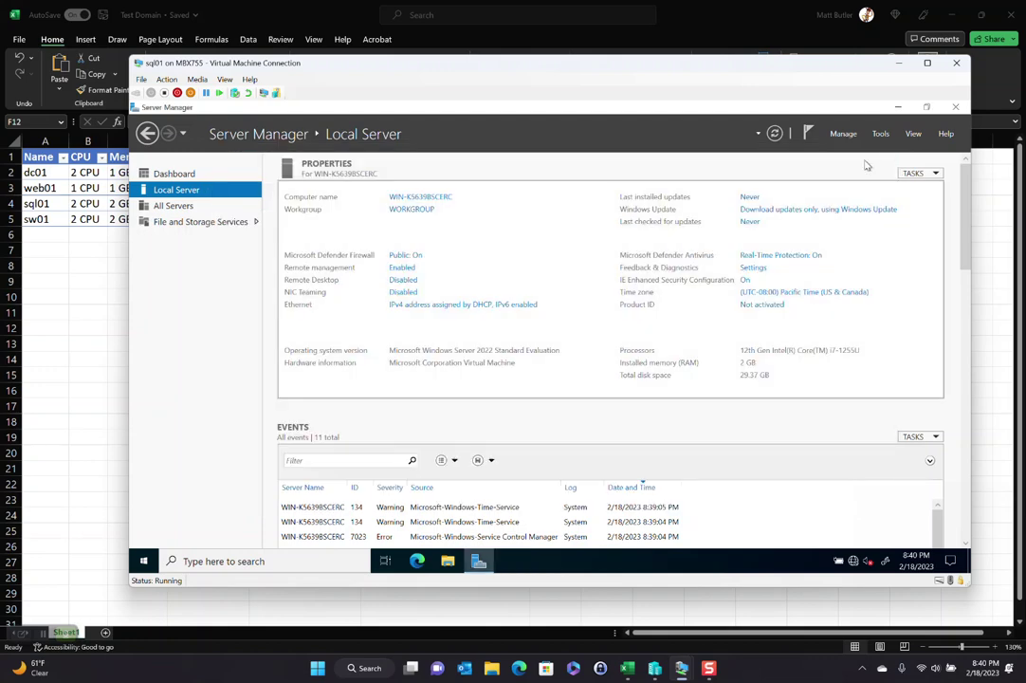
Step: Run 'ping dc01' in Command Prompt to confirm connectivity
click(150, 565)
text(cmd)
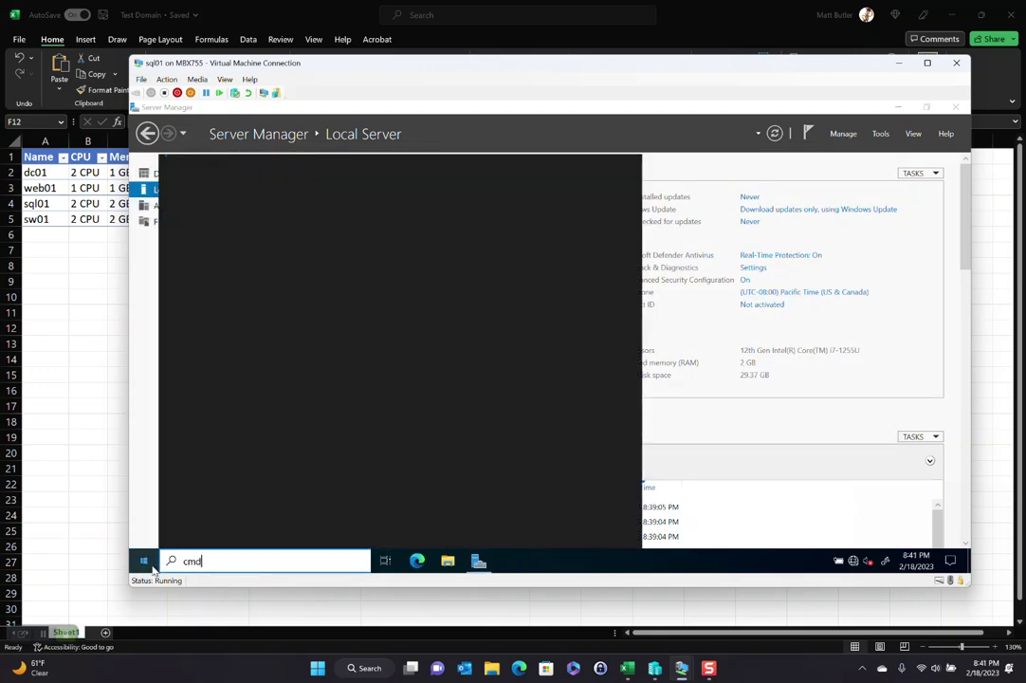
key(Return)
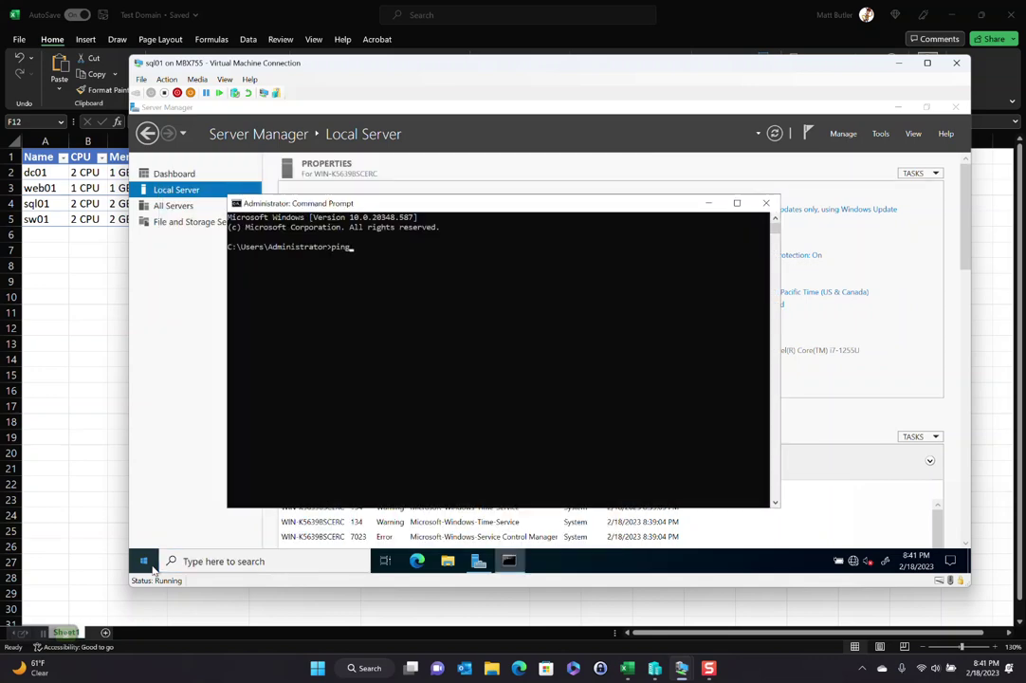
text(ping dc01)
key(Return)
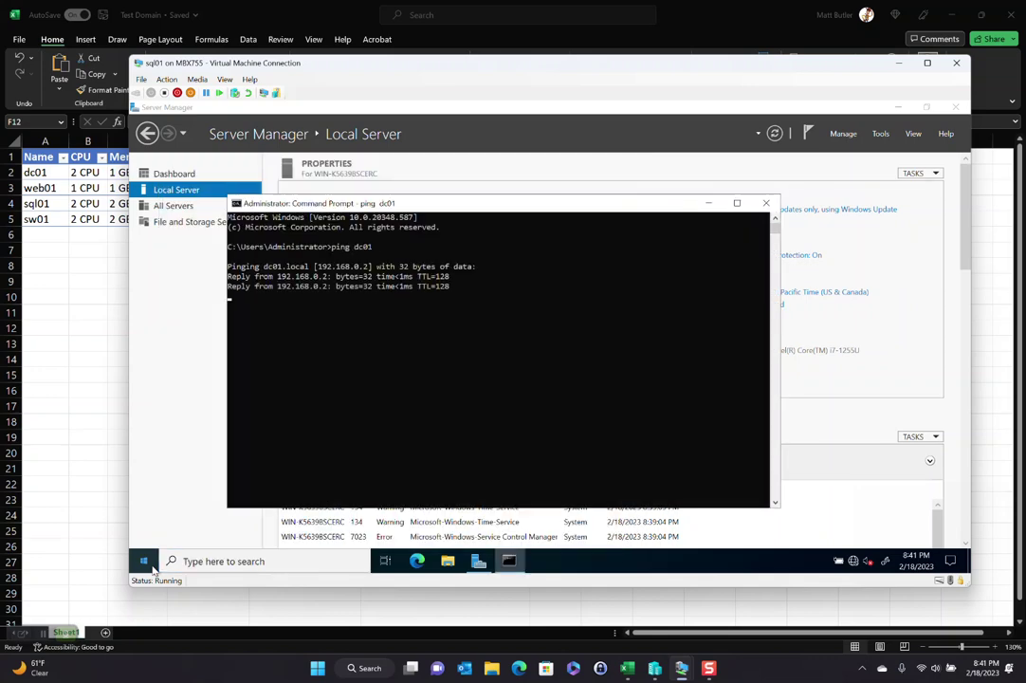
click(765, 205)
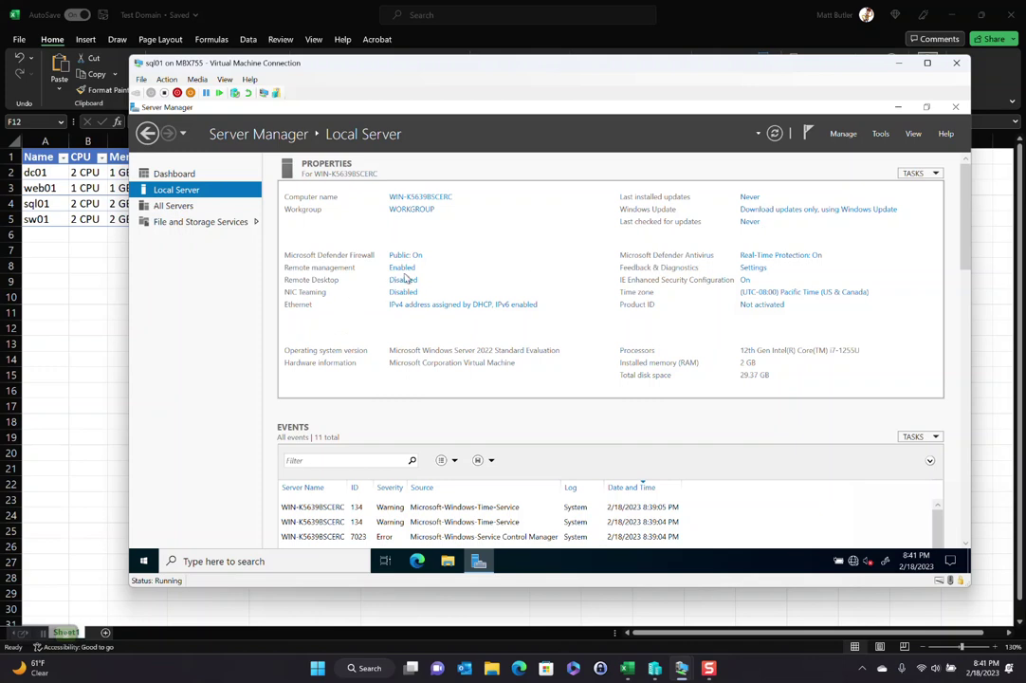
Step: Rename the computer to sql01 and set it to join the testdomain domain
click(412, 198)
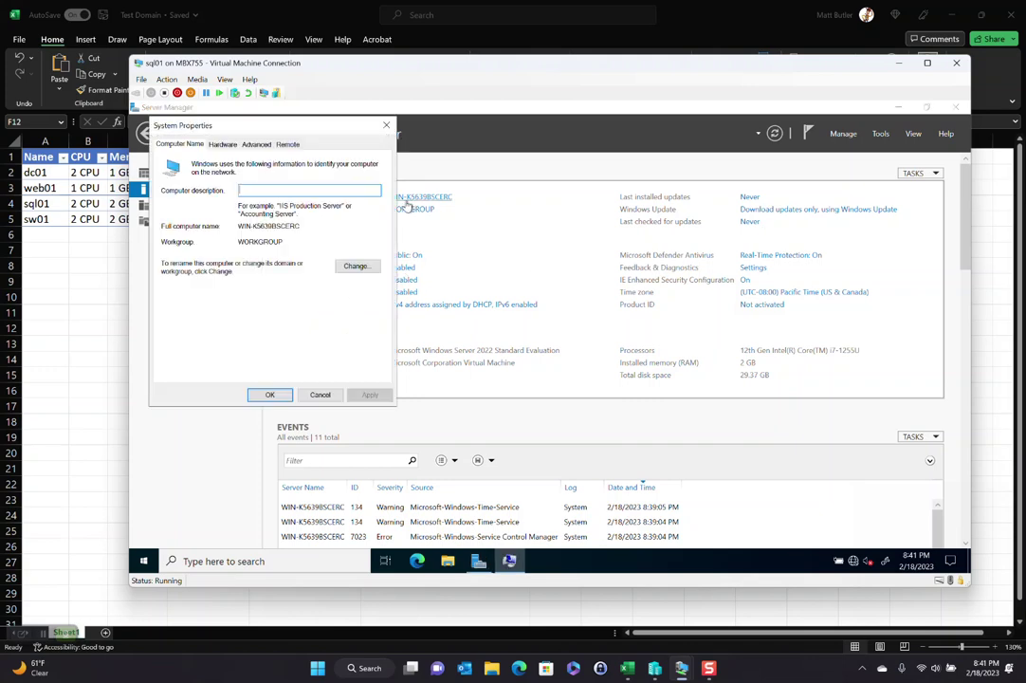
click(356, 267)
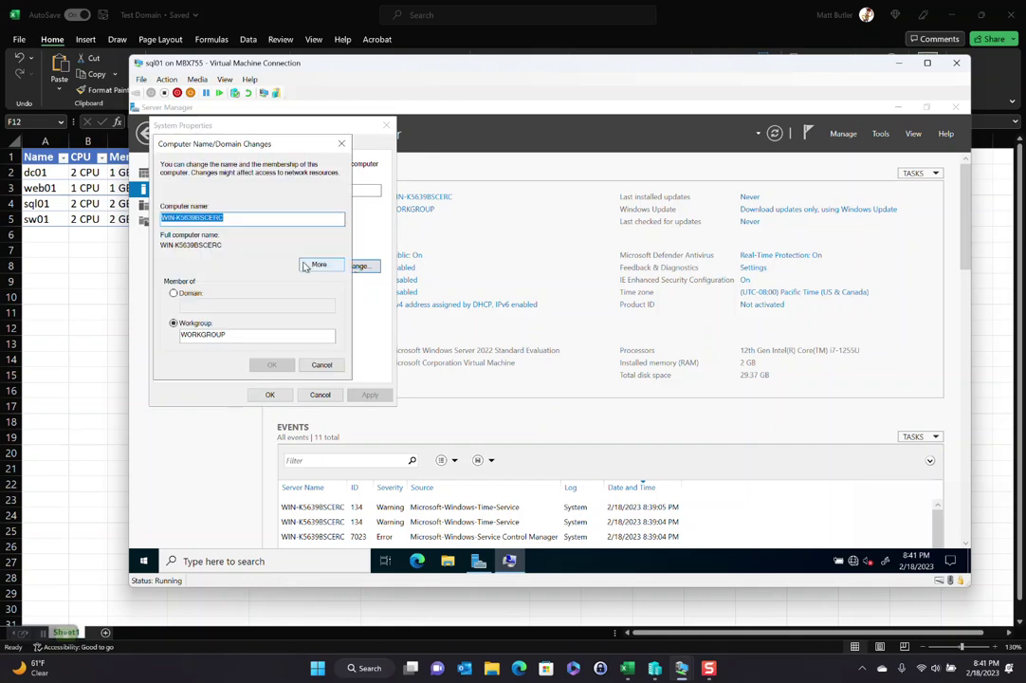
text(sql01)
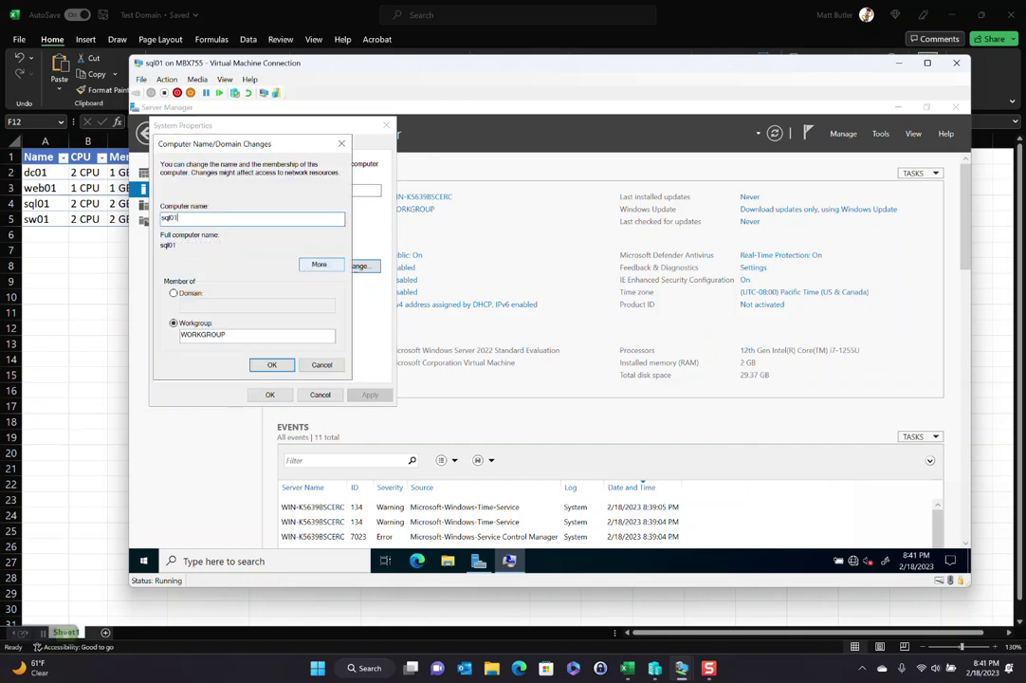
click(189, 293)
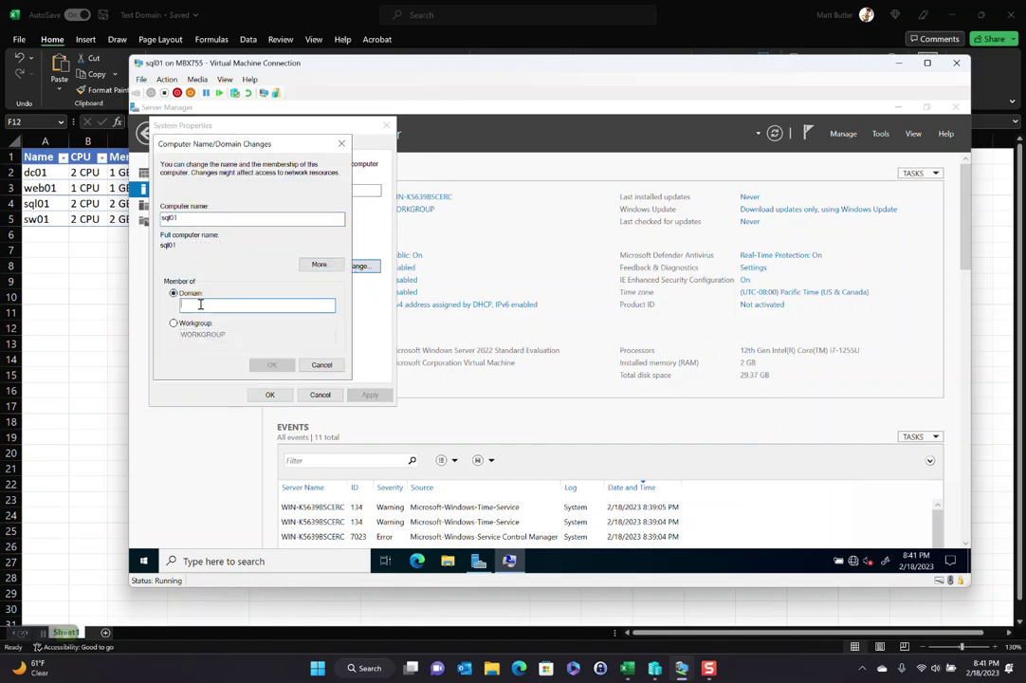
text(testdomain)
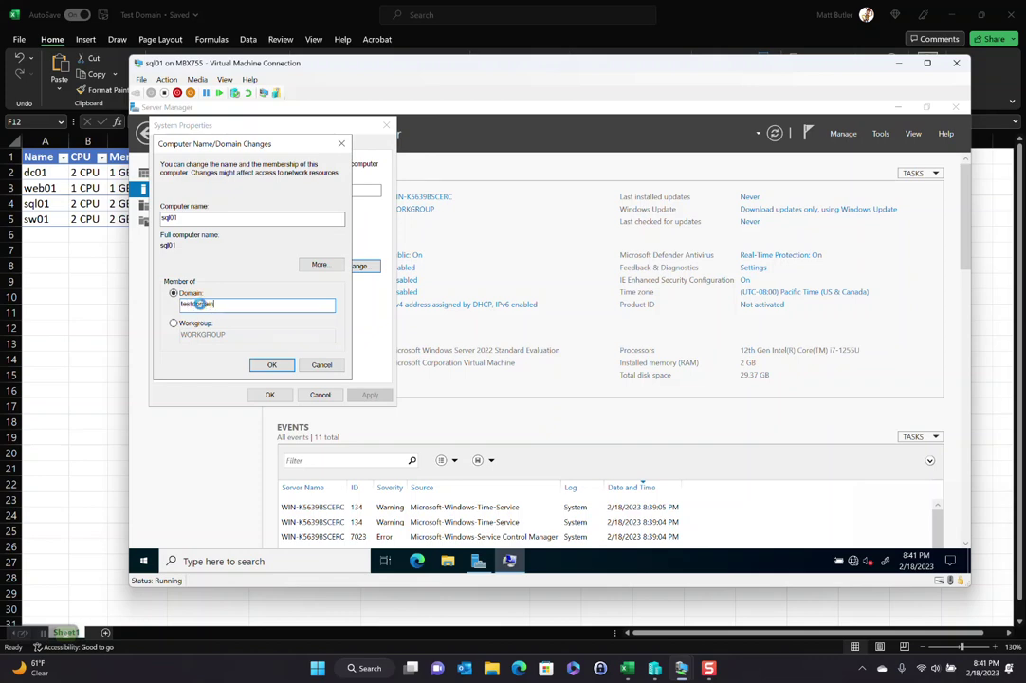
key(Return)
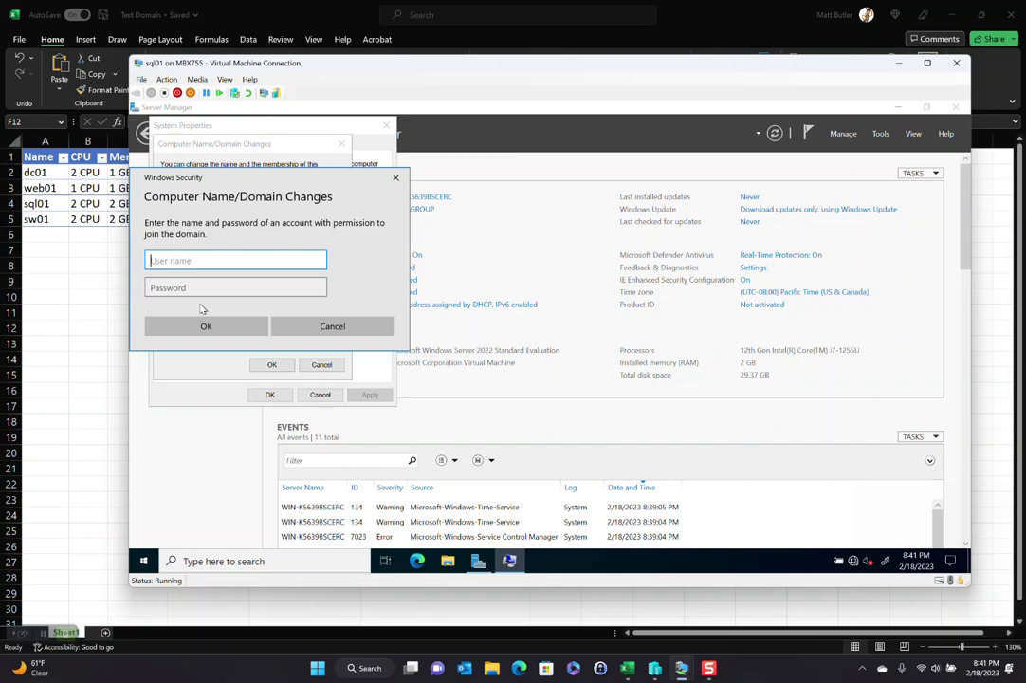
Step: Authorize the domain join with the testdomain\administrator account and its password
text(testdomain\administrator)
key(Tab)
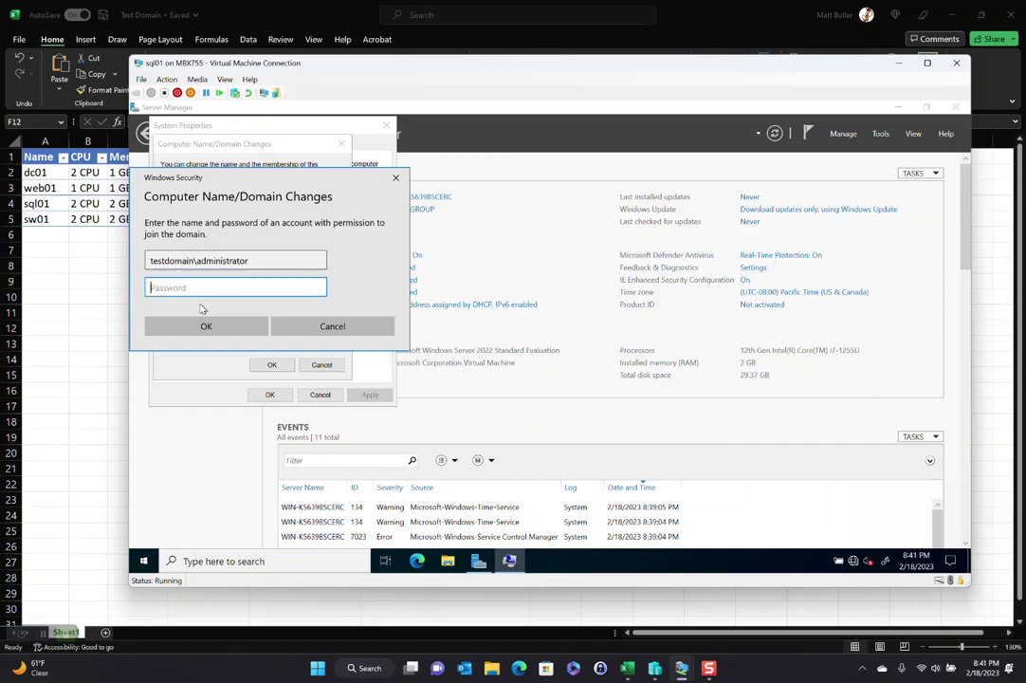
text(••)
key(Return)
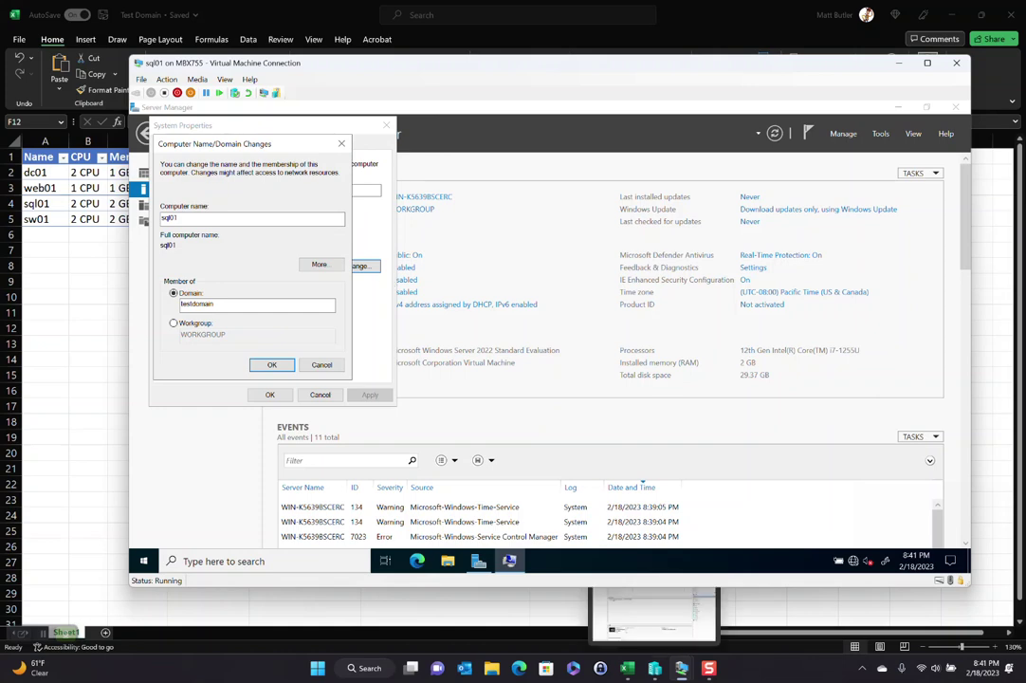
Step: Bring the server inventory spreadsheet forward and select the table's CPU cells
mouse_move(617, 672)
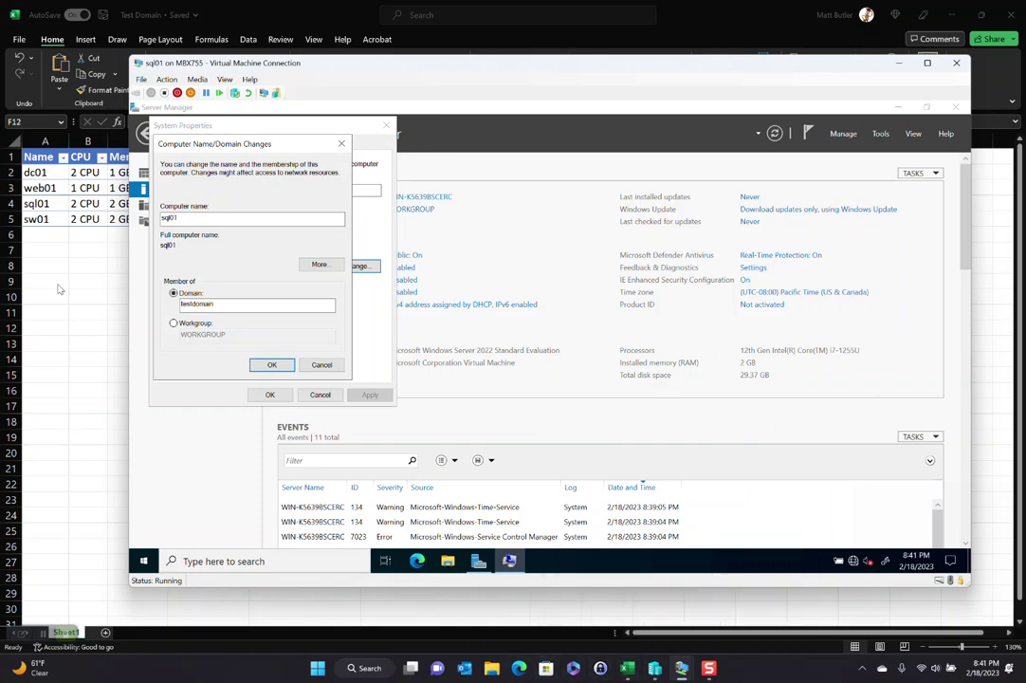
click(52, 245)
drag(84, 172, 95, 220)
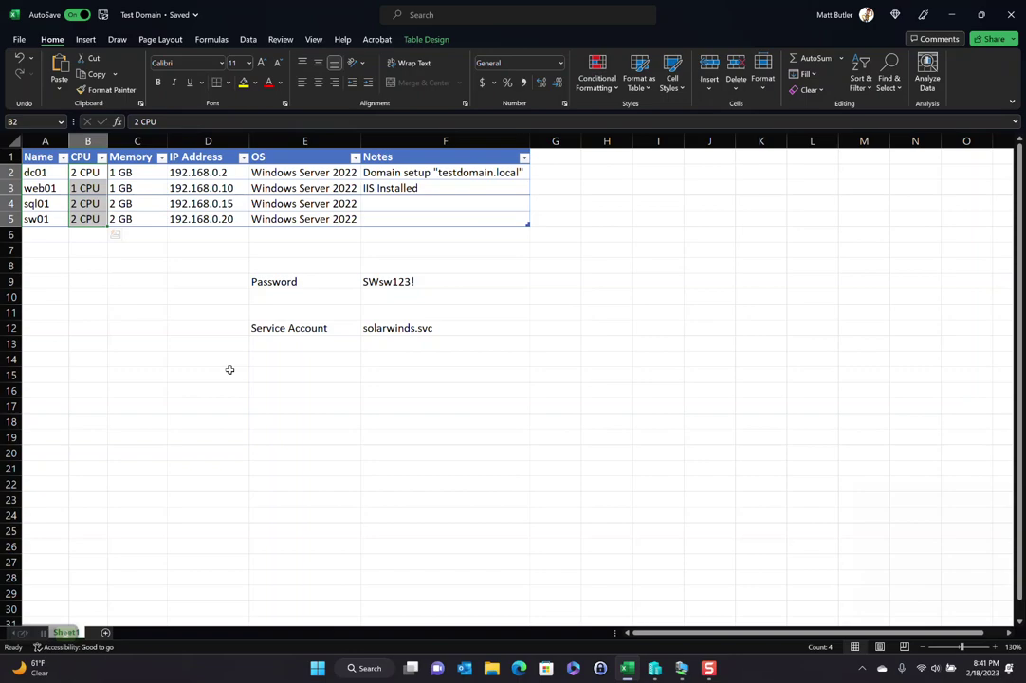
Step: Arrange Hyper-V Manager and the spreadsheet side by side
click(654, 668)
drag(193, 14, 1023, 275)
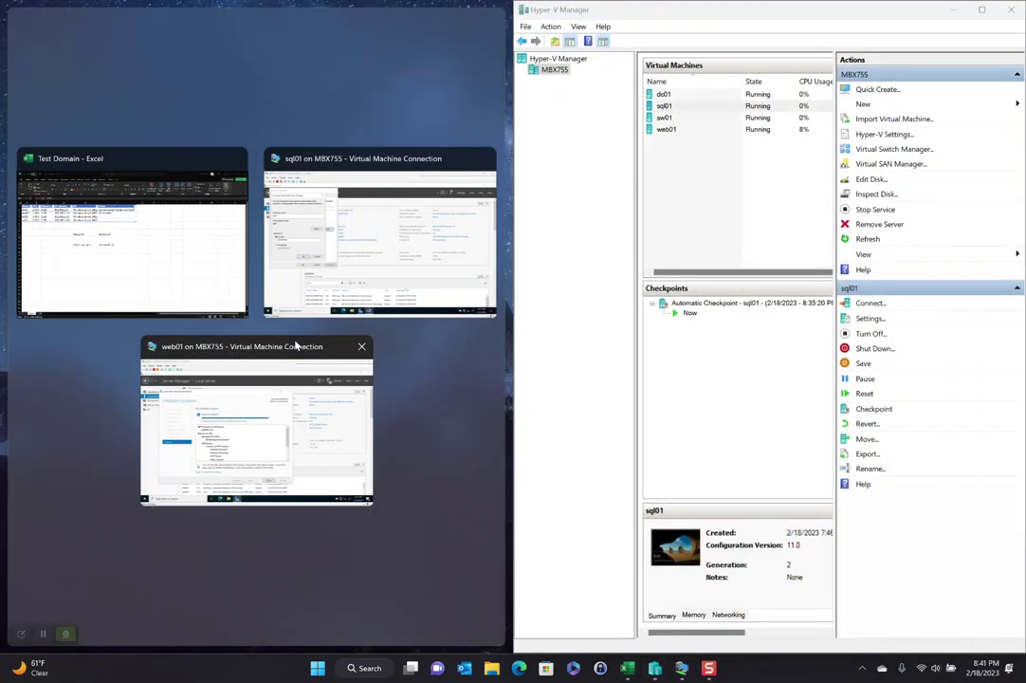
click(132, 232)
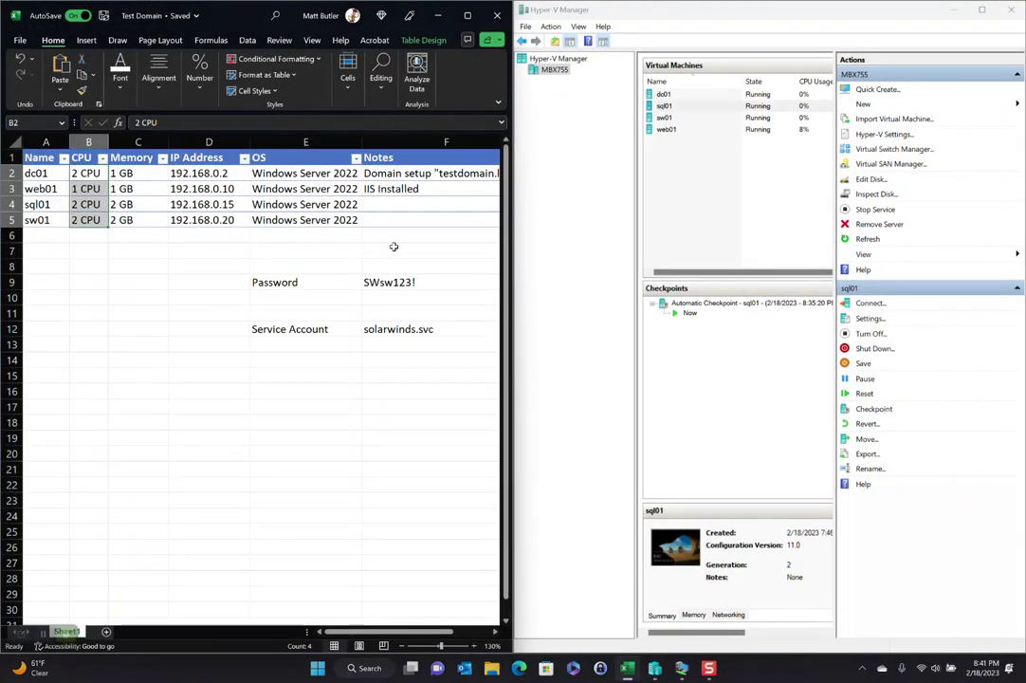
drag(512, 247, 230, 253)
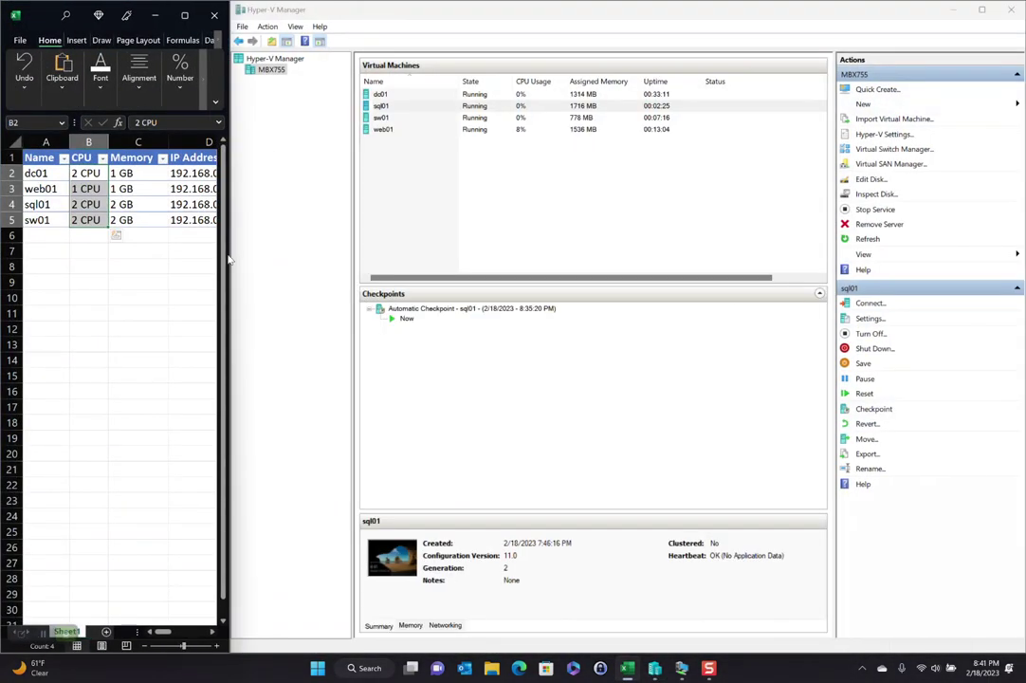
Step: Set memory to 1.5 GB for dc01 and web01, 3 GB for sql01 and sw01, total 9 GB
click(138, 172)
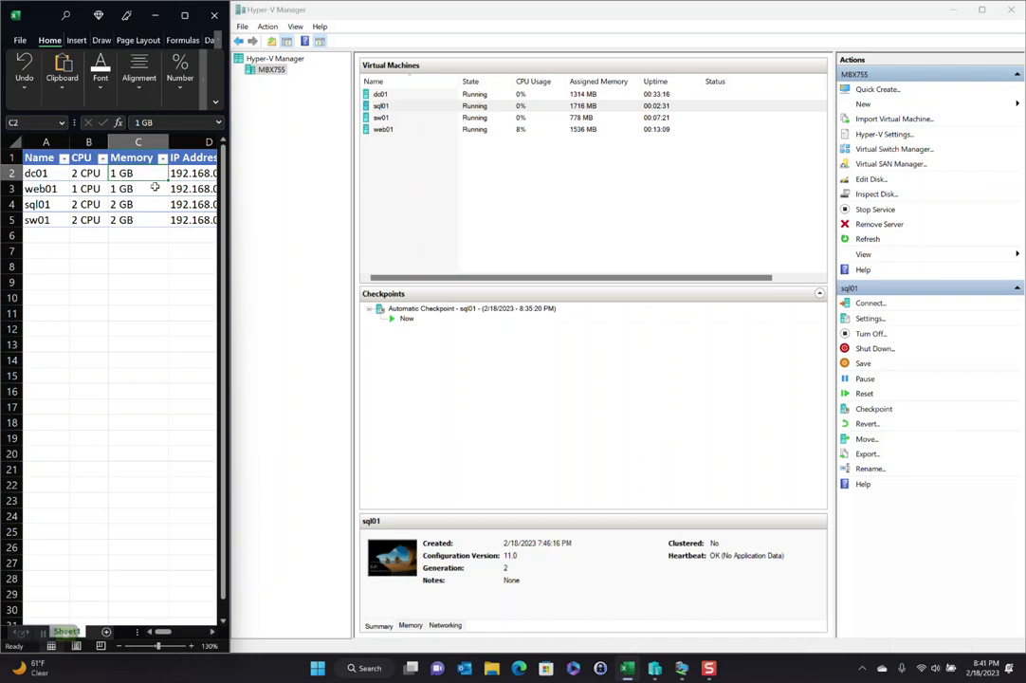
text(1.5 GB)
key(Return)
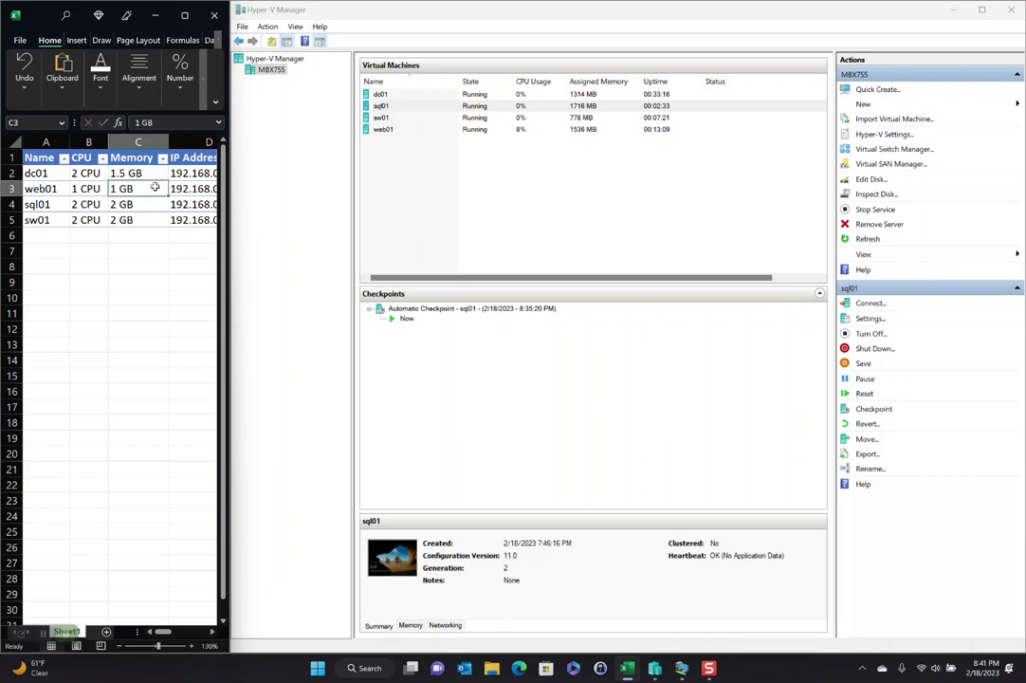
text(1.5 GB)
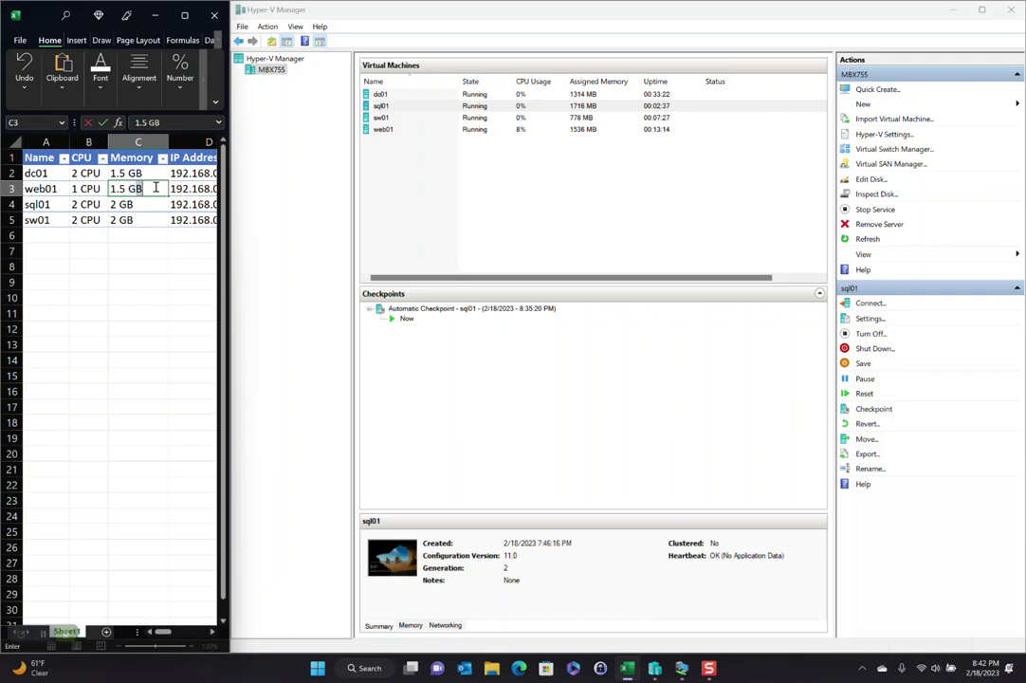
key(Return)
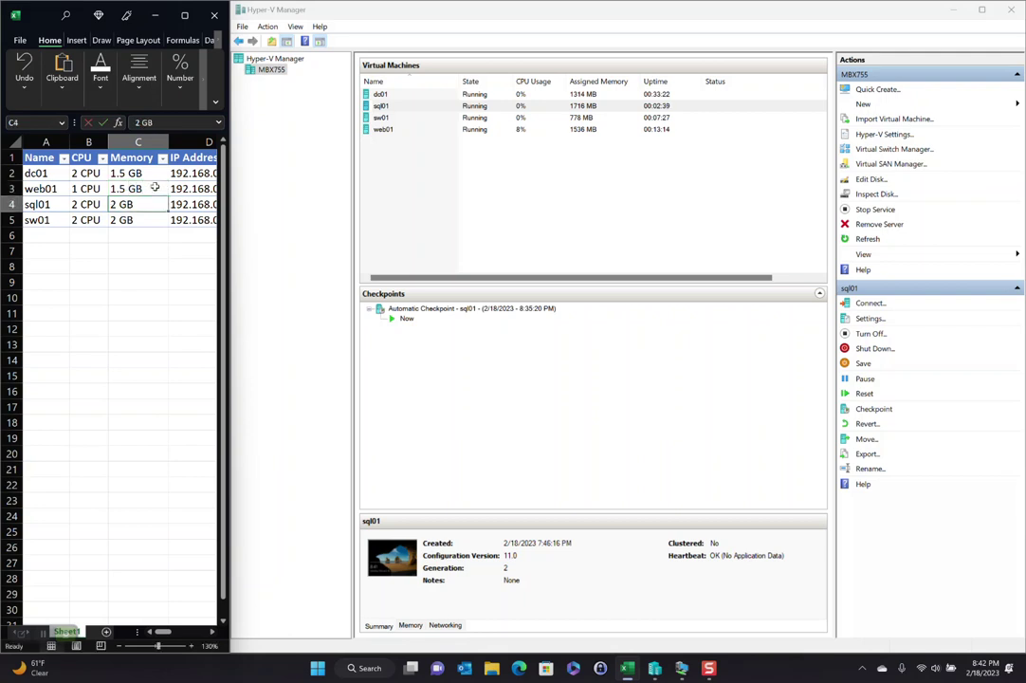
text(3 GB)
key(Return)
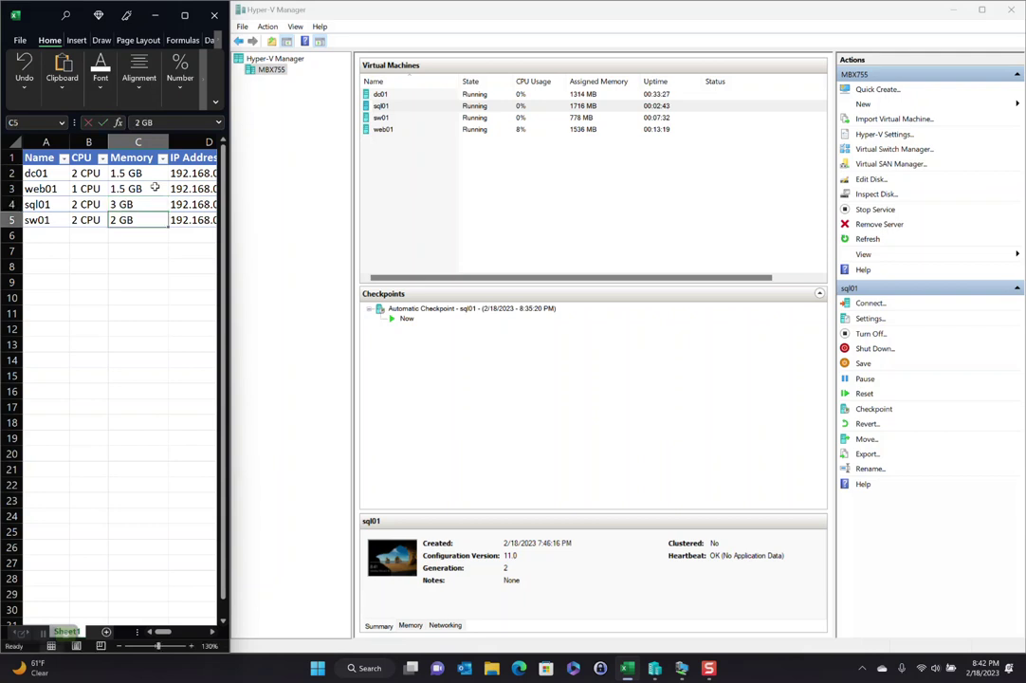
text(3 GB)
key(Return)
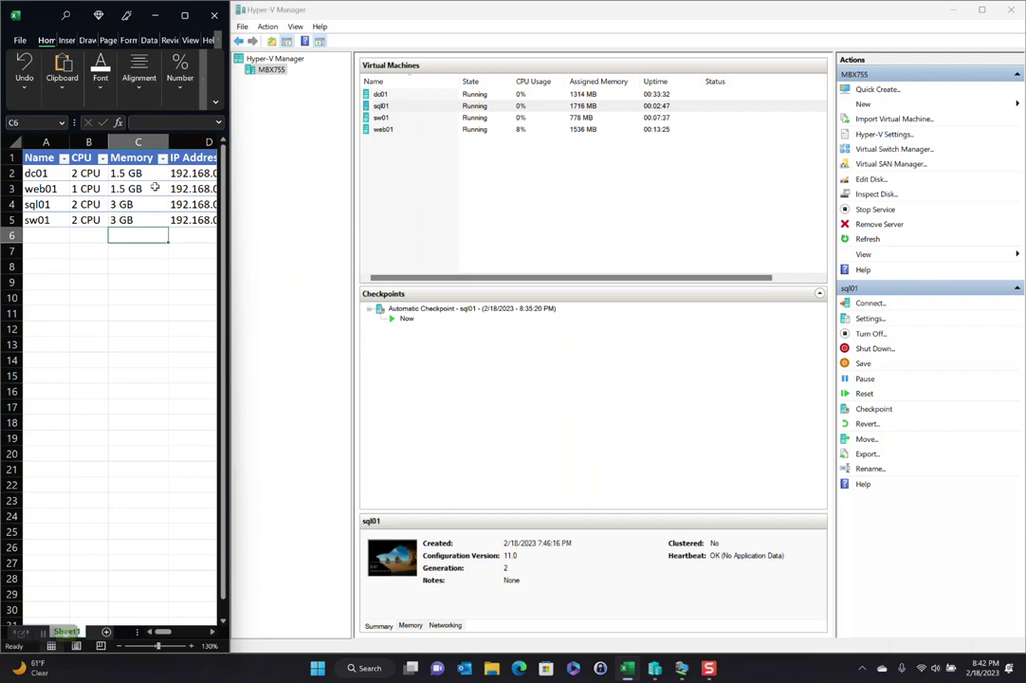
key(Down)
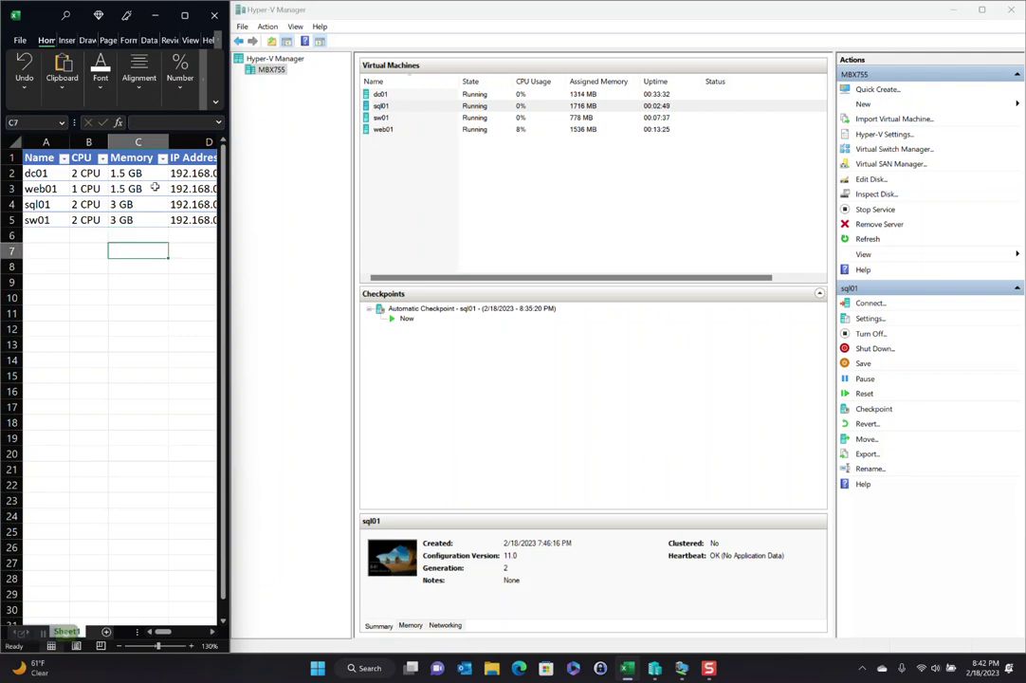
text(9 GB)
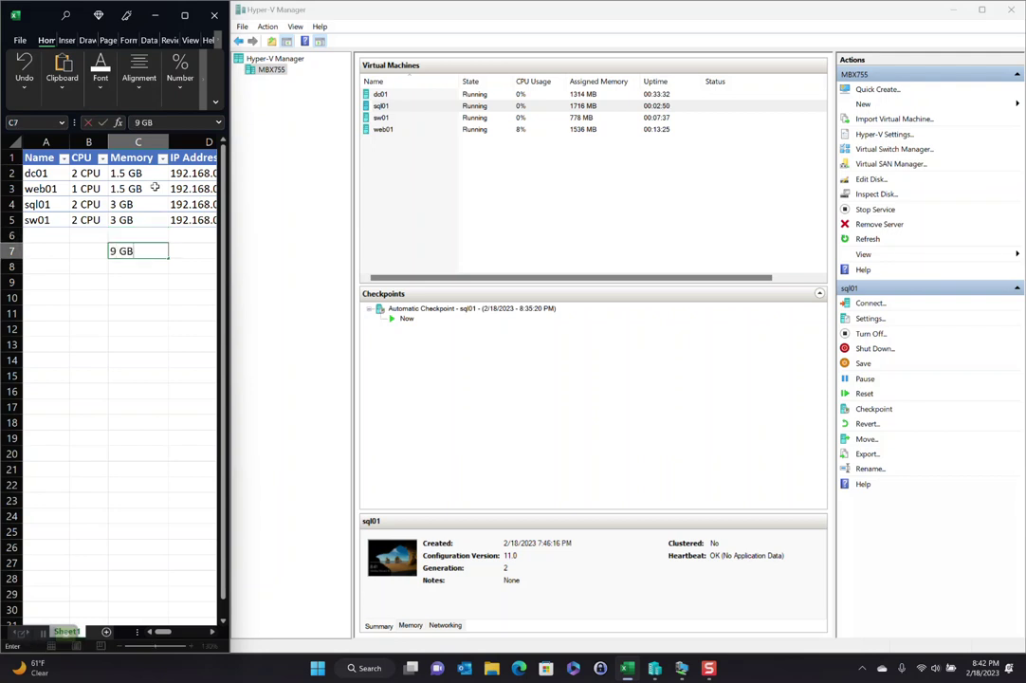
key(Return)
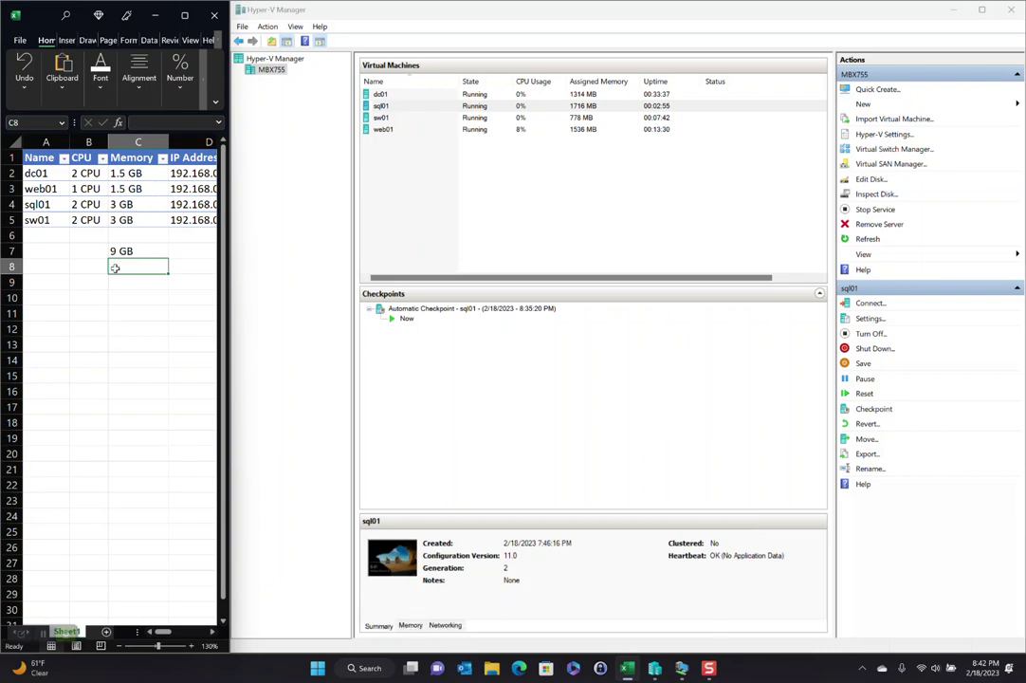
Step: Change the CPU entries for sql01 (B4) and sw01 (B5) to 6 CPU
click(87, 204)
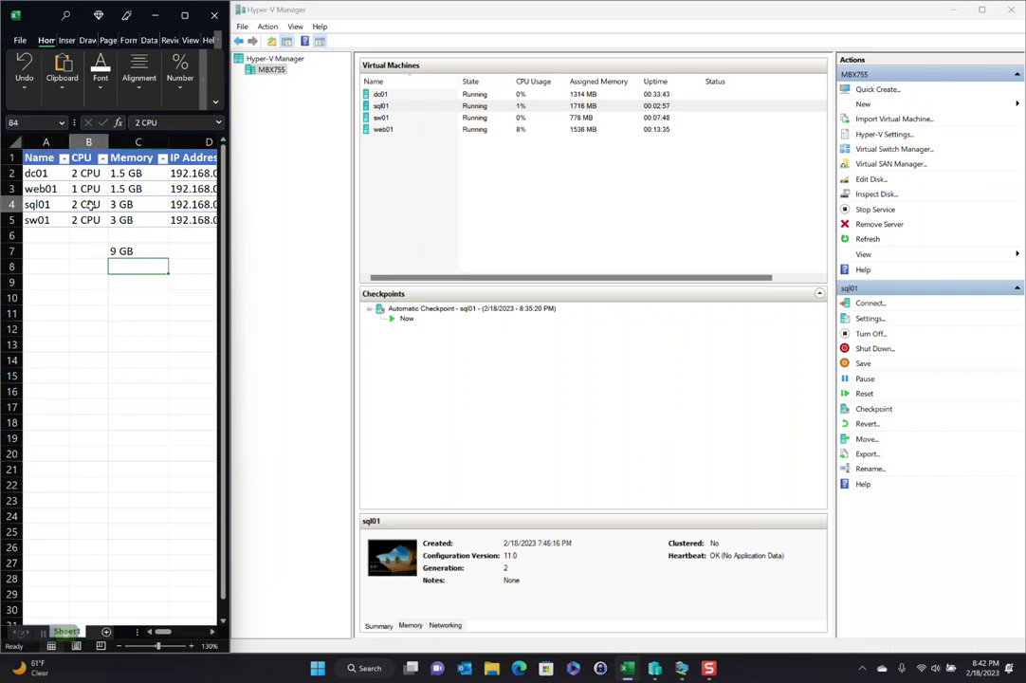
text(6)
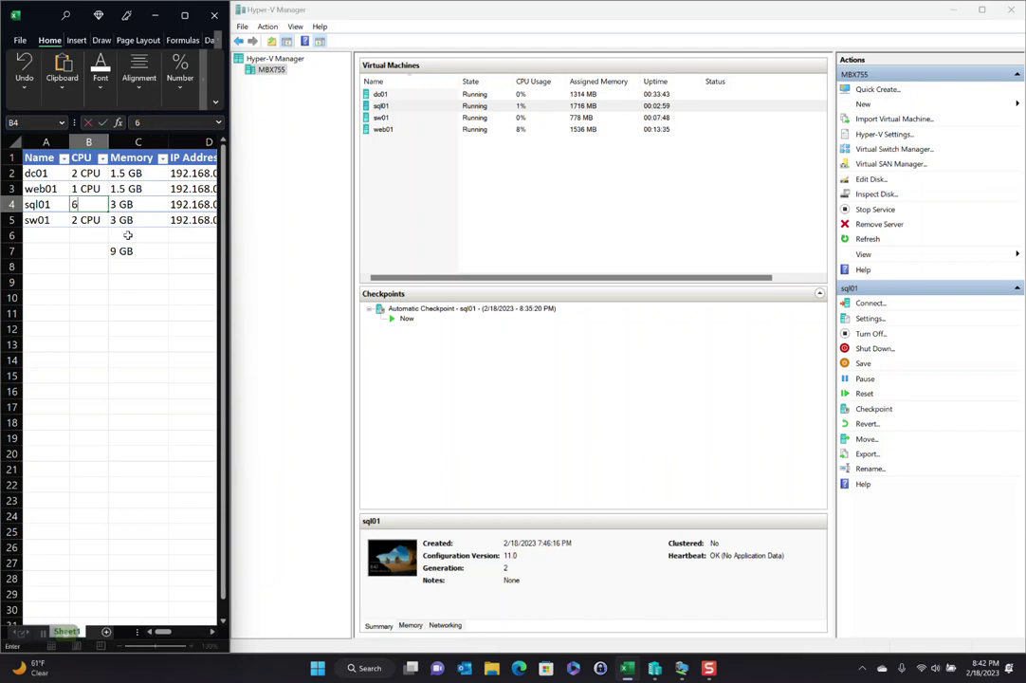
text( CPU)
key(Up)
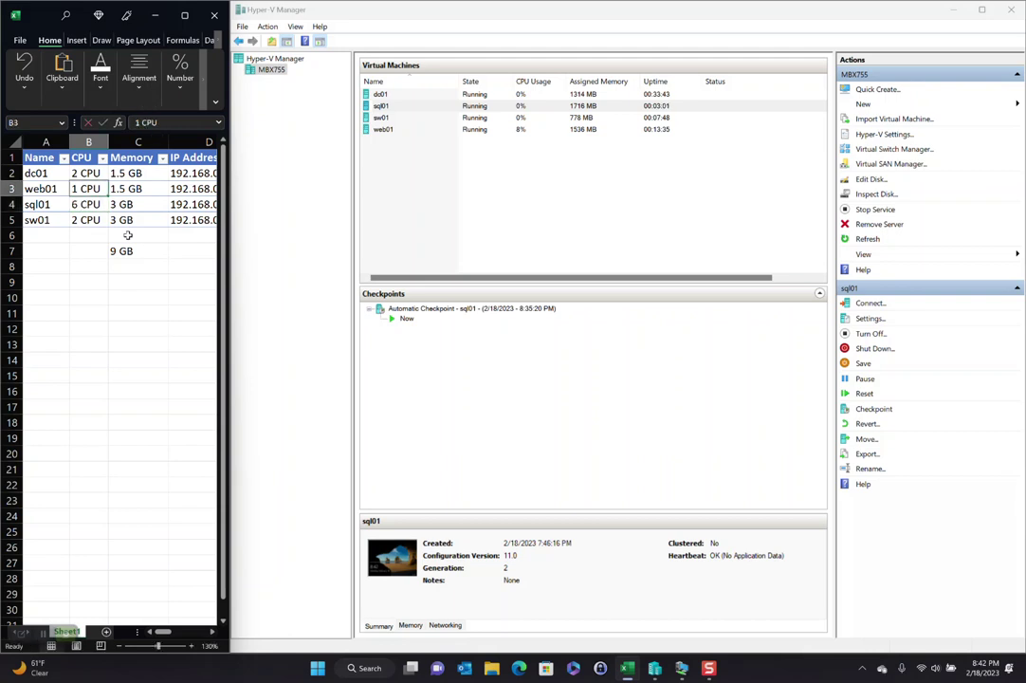
key(Down)
key(Down)
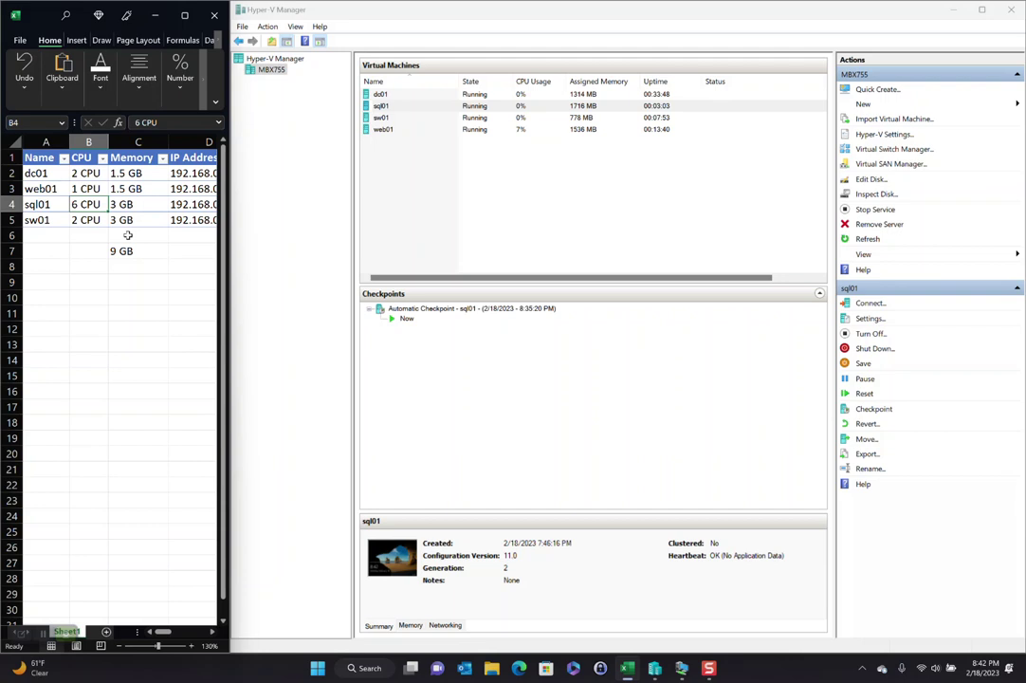
text(6 CPU)
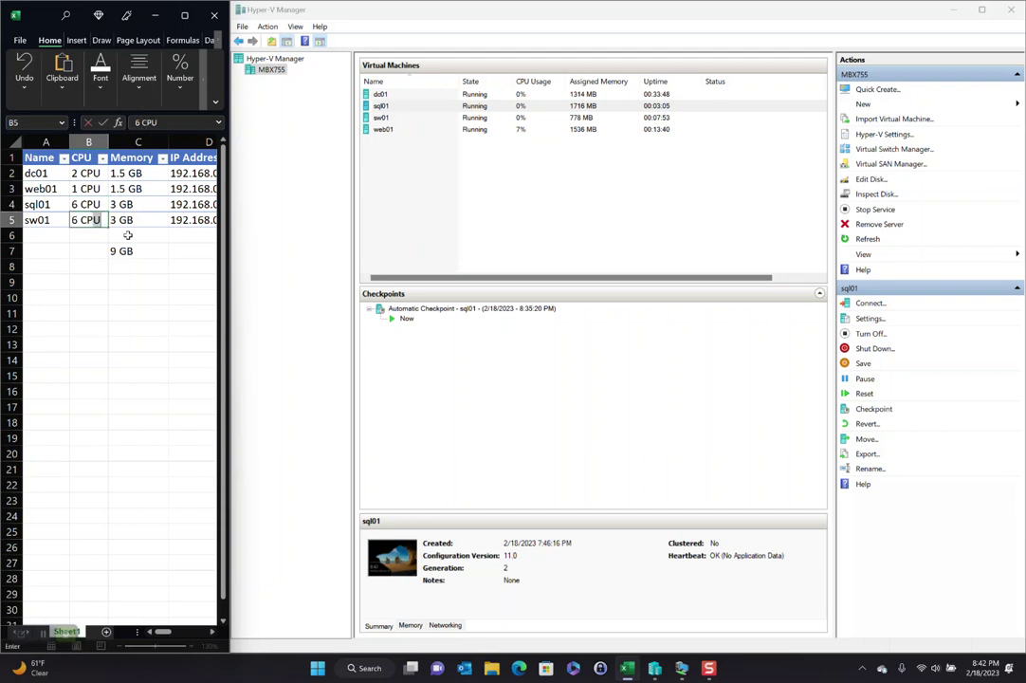
key(Return)
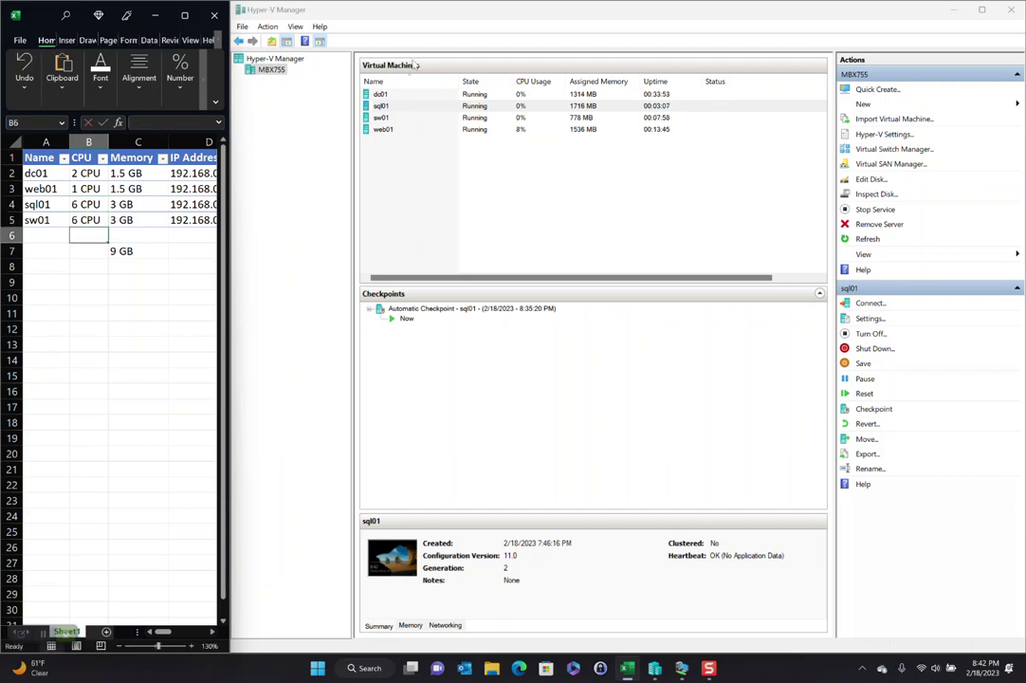
Step: Minimize the spreadsheet and unsnap the Hyper-V Manager window
click(187, 18)
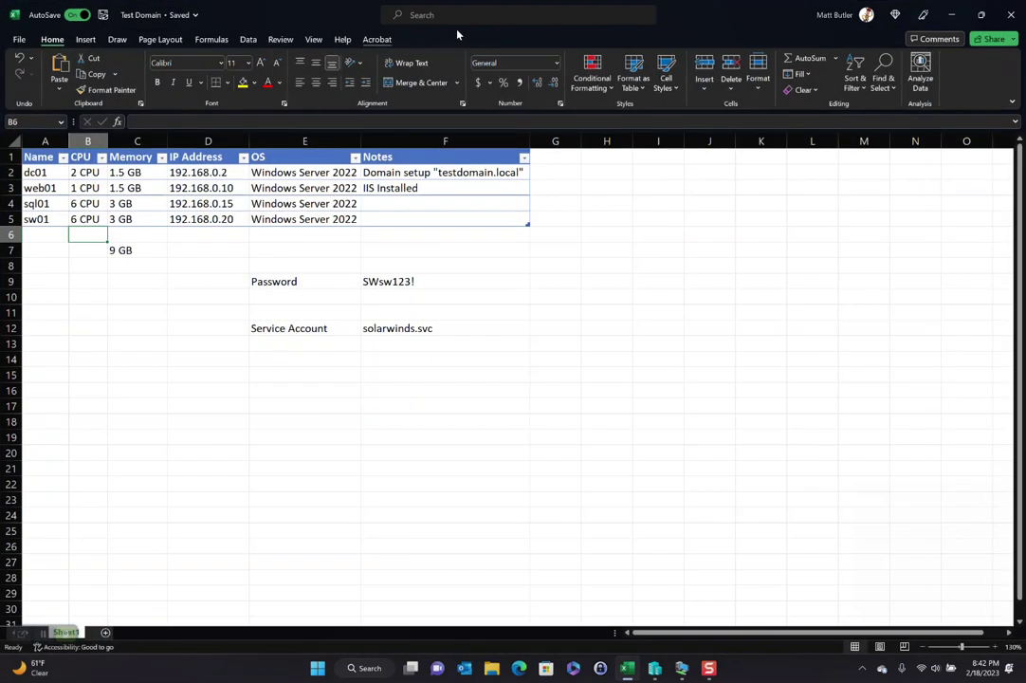
click(948, 10)
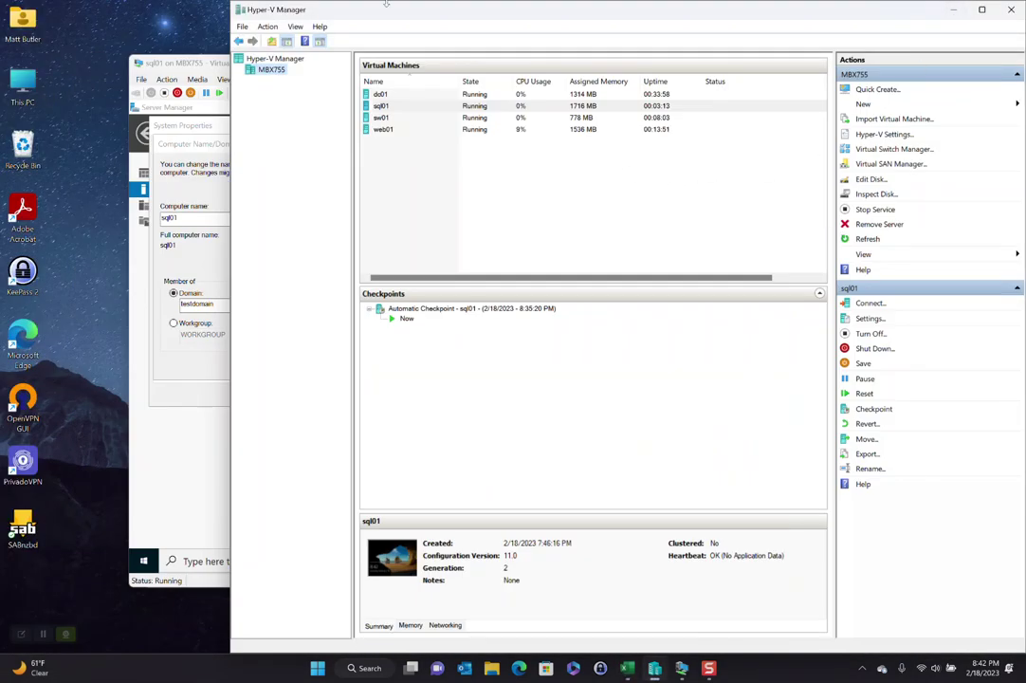
drag(377, 15, 418, 65)
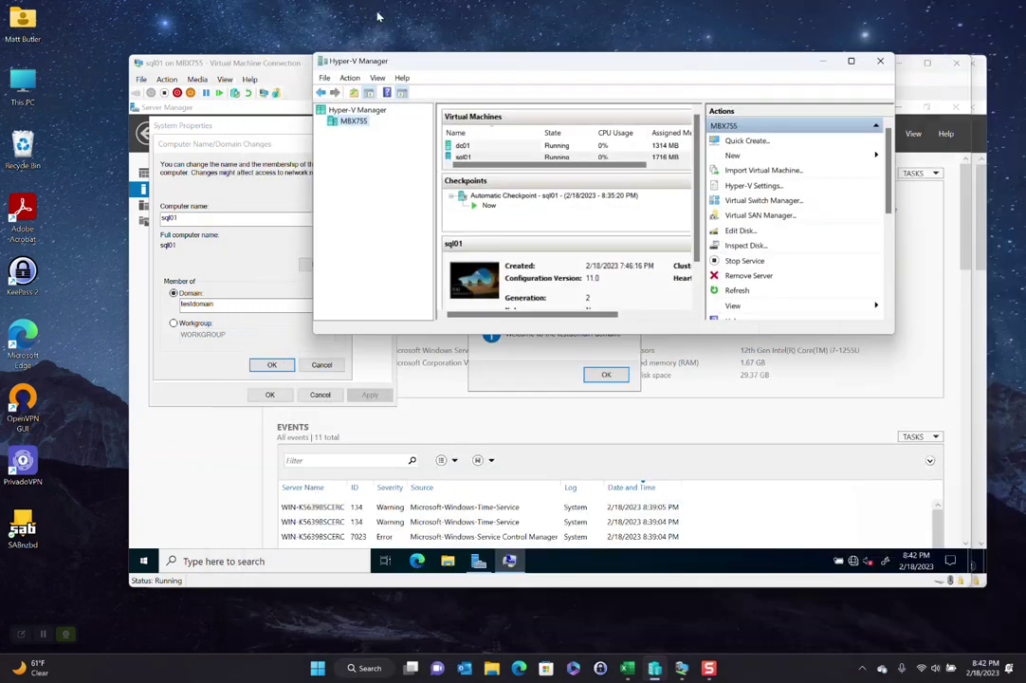
Step: Acknowledge the testdomain welcome and restart prompts, restart sql01 now, and close its disconnected console
double_click(419, 64)
mouse_move(681, 668)
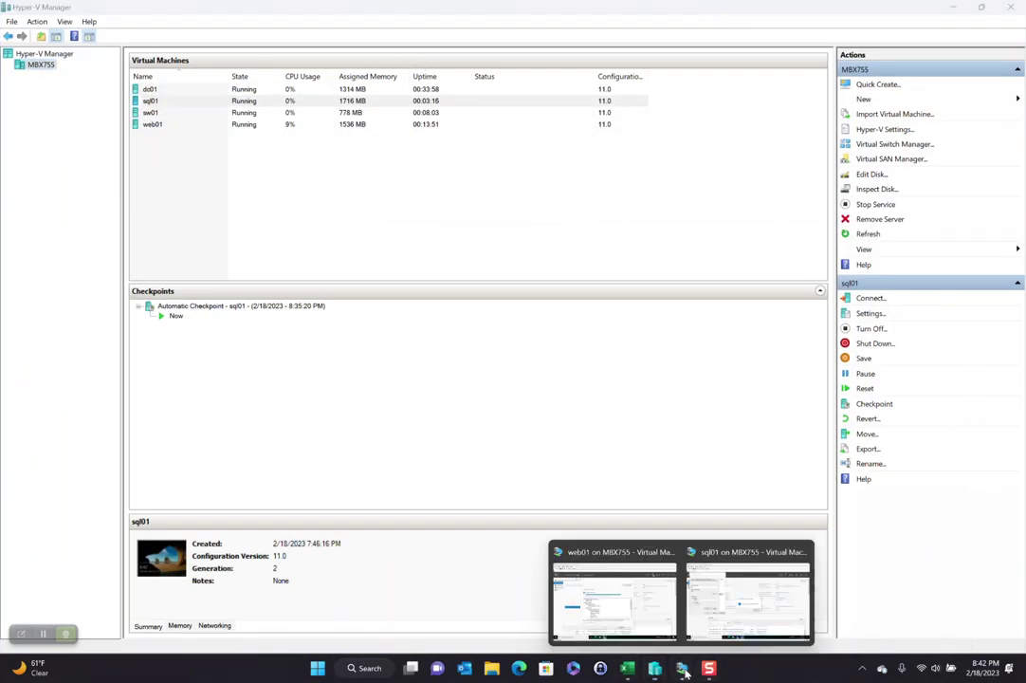
click(773, 610)
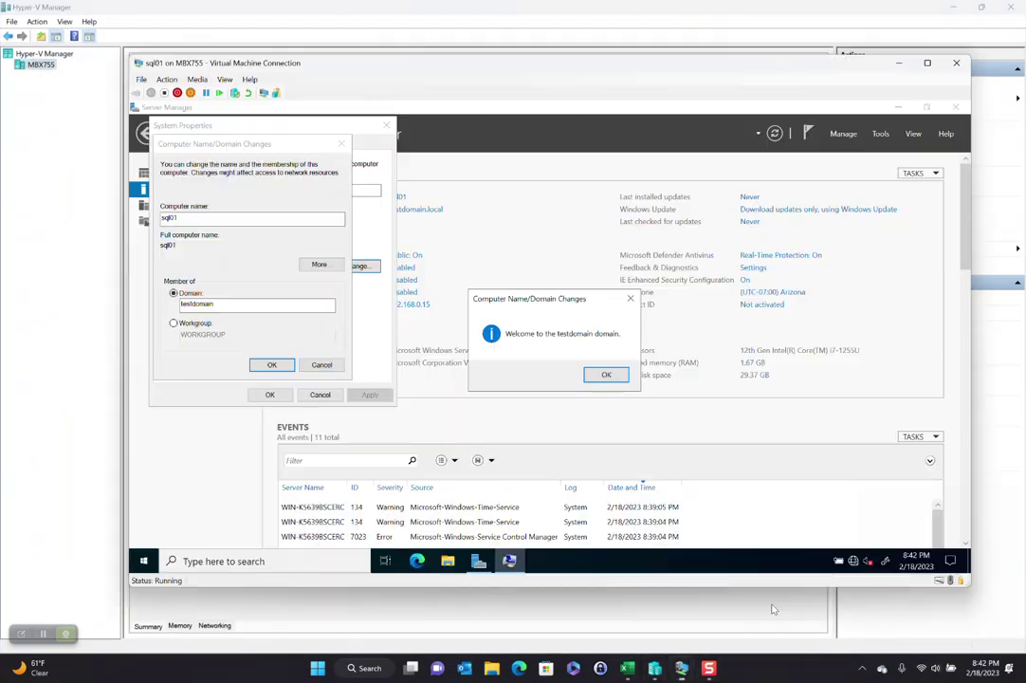
click(592, 375)
click(625, 349)
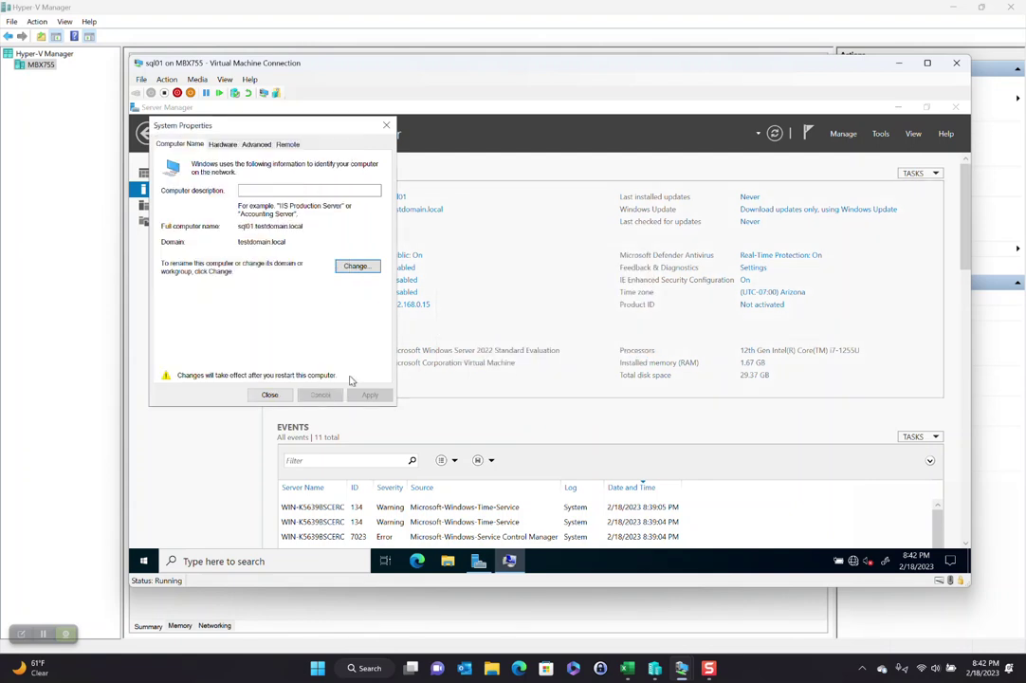
click(271, 395)
click(548, 355)
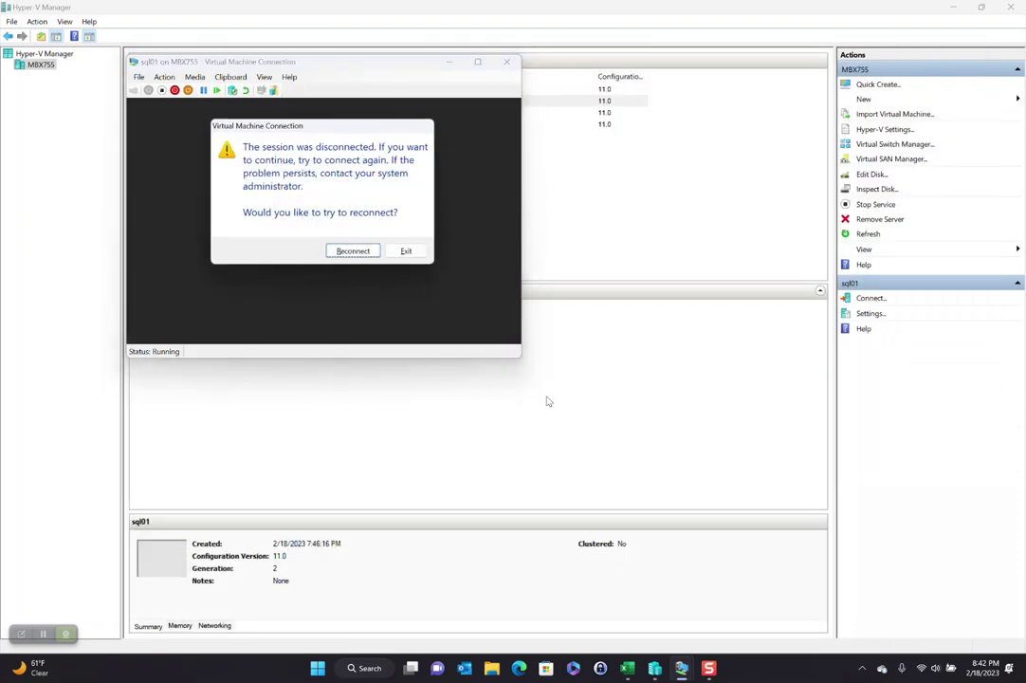
click(419, 256)
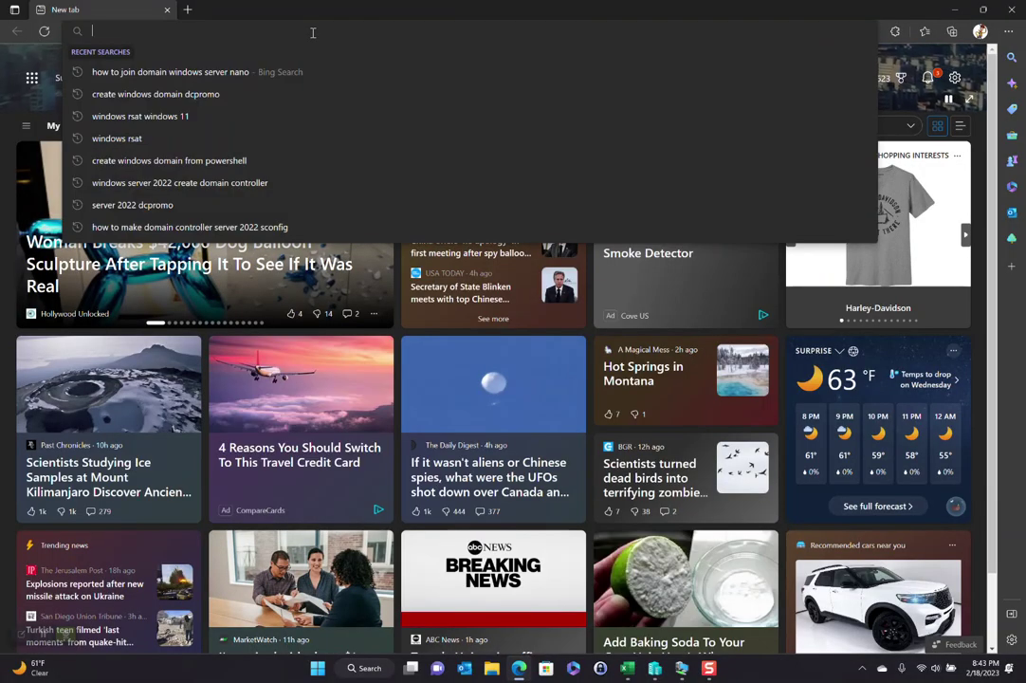
Step: Try microsoft.com/expres in Edge and browse the resulting page
text(micr)
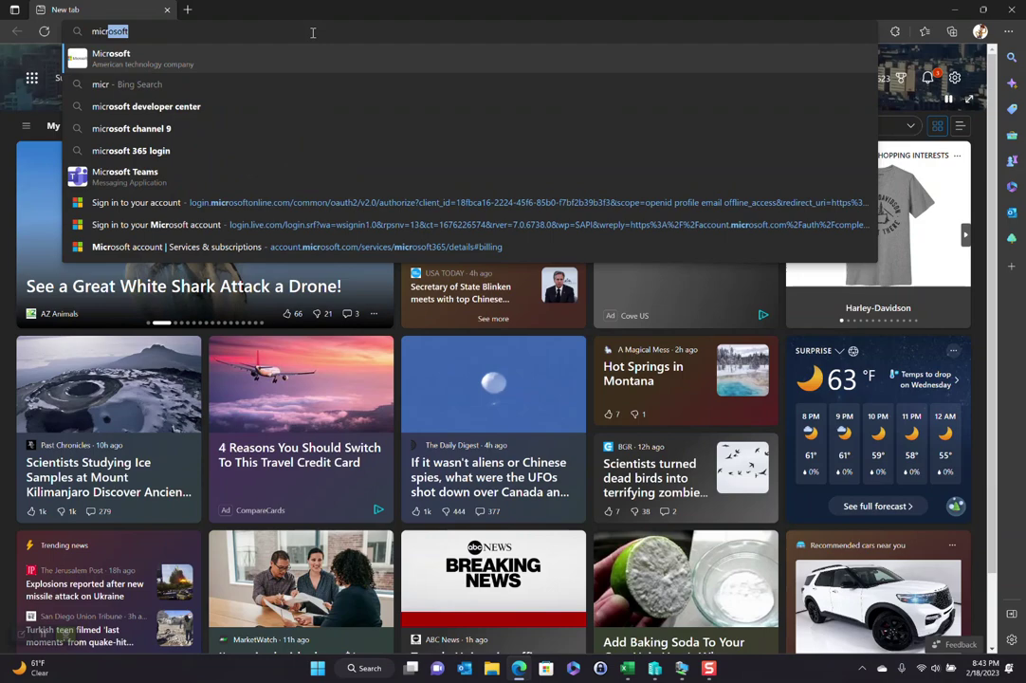
text(osoft.com/expres)
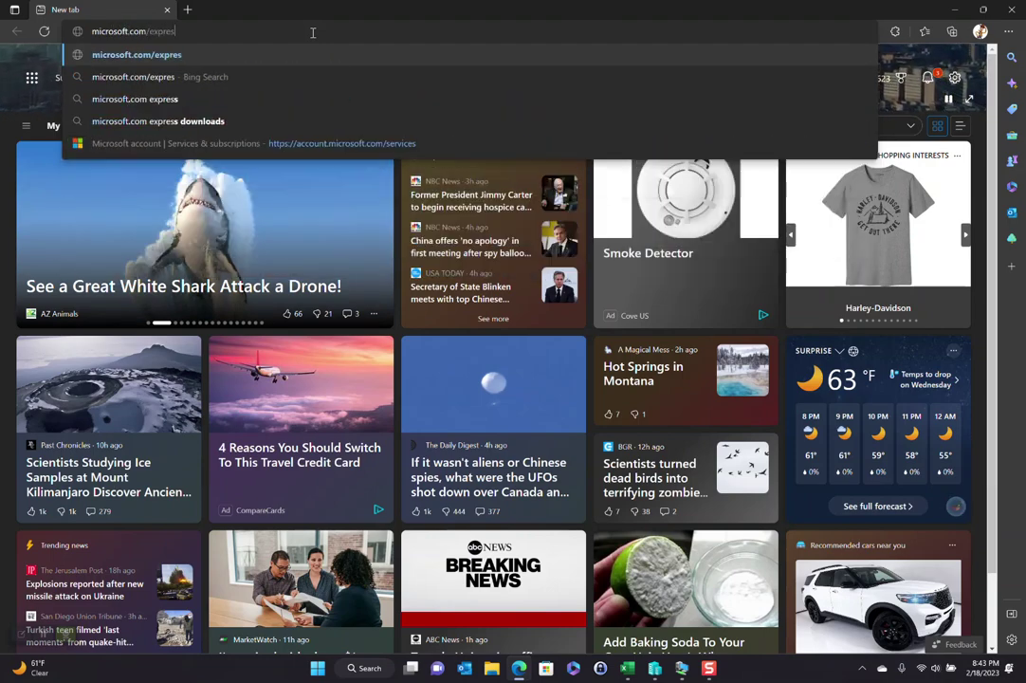
key(Return)
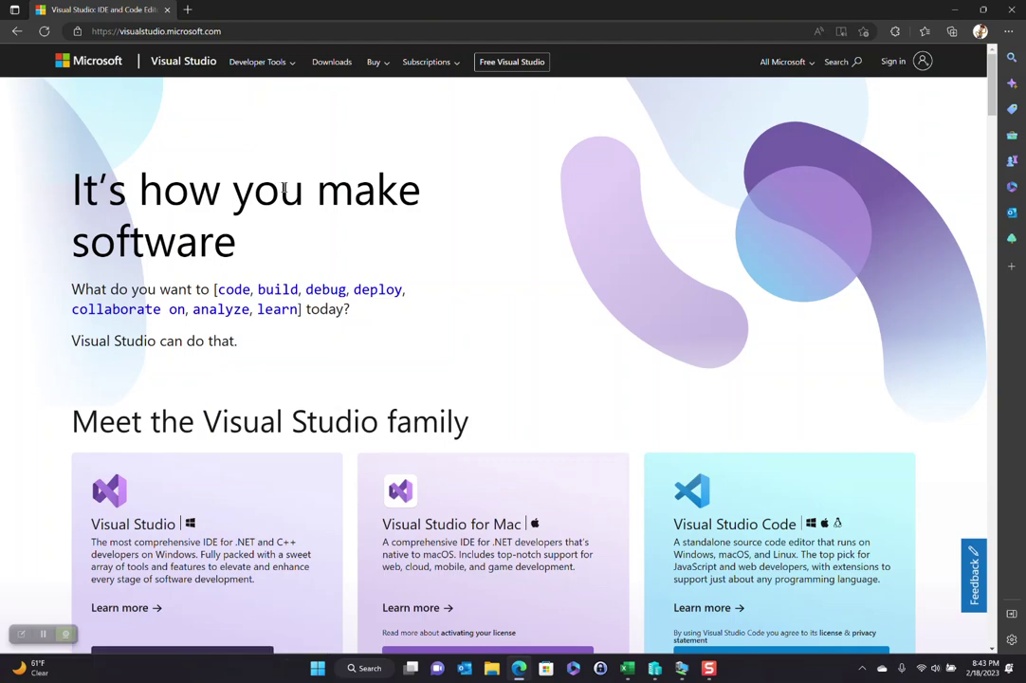
click(274, 65)
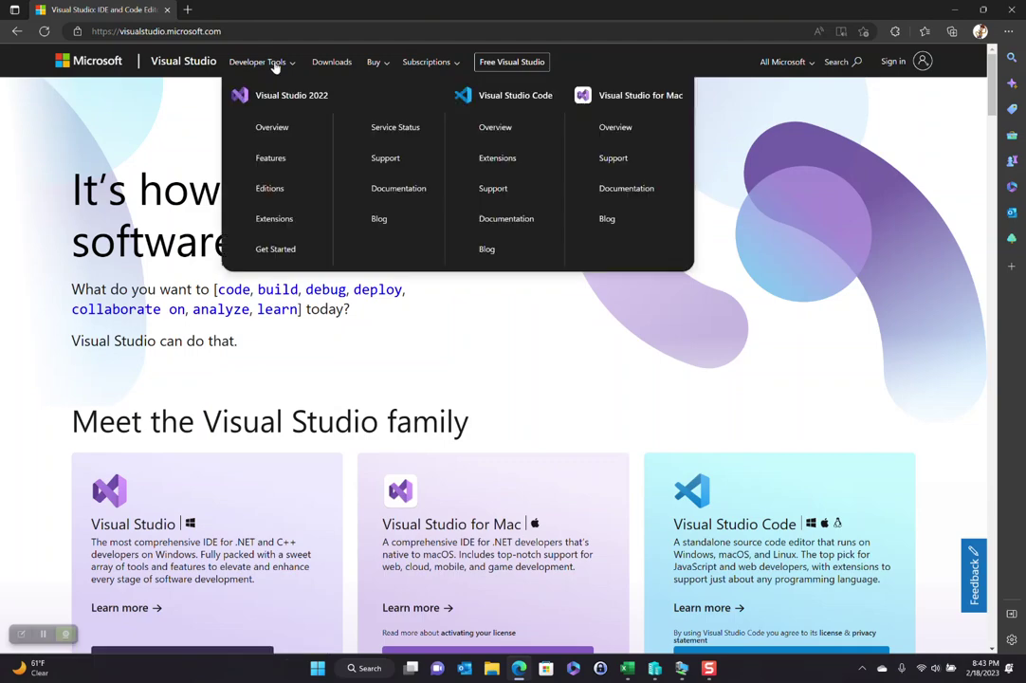
scroll(417, 295, down, 8)
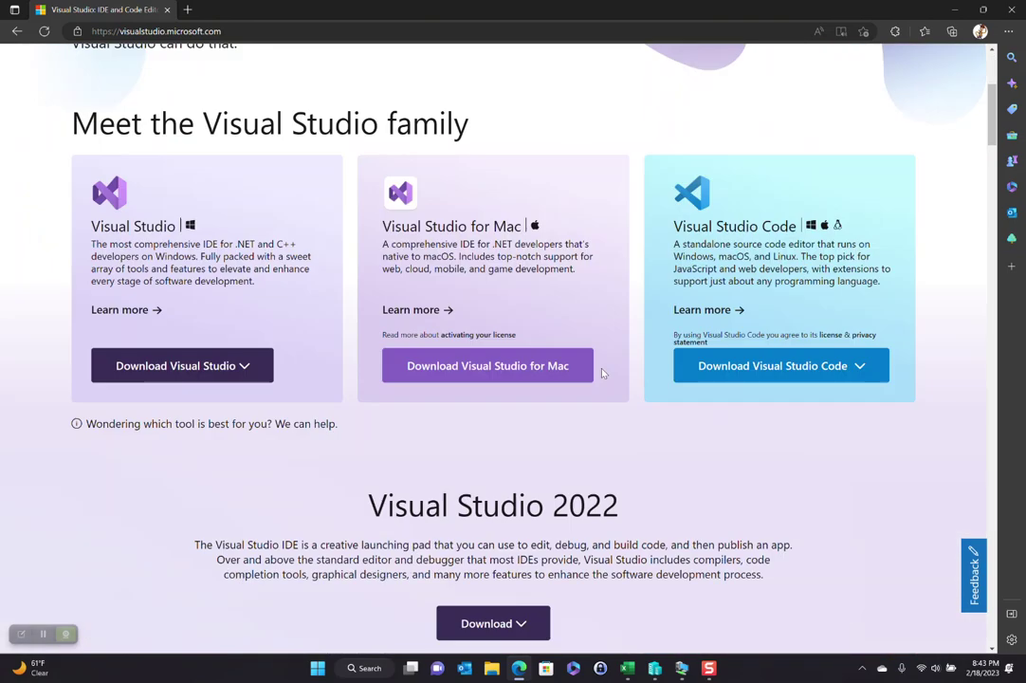
scroll(467, 257, up, 6)
scroll(467, 257, up, 3)
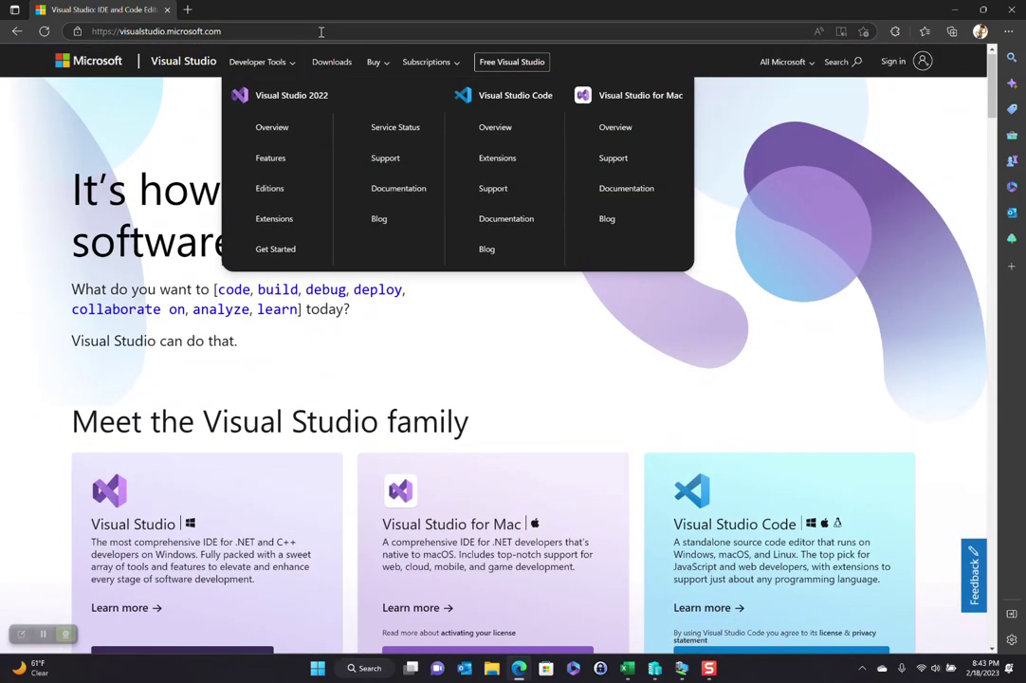
Step: Load microsoft.com/sql, open its Downloads page, and scroll to the Express download
click(285, 32)
text(microsoft.com/sql)
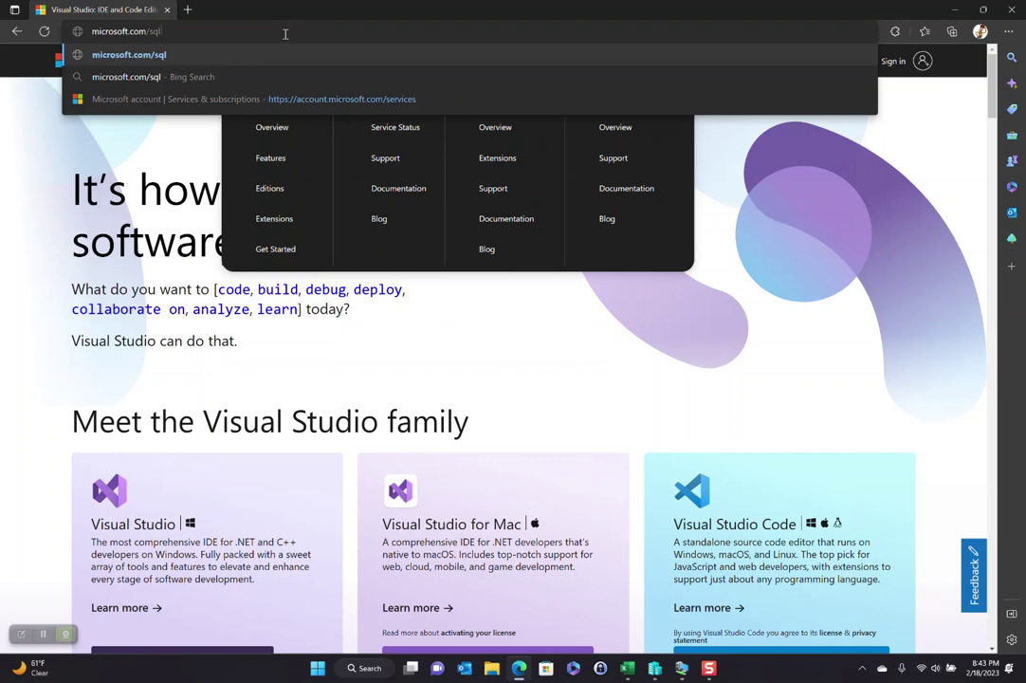
key(Return)
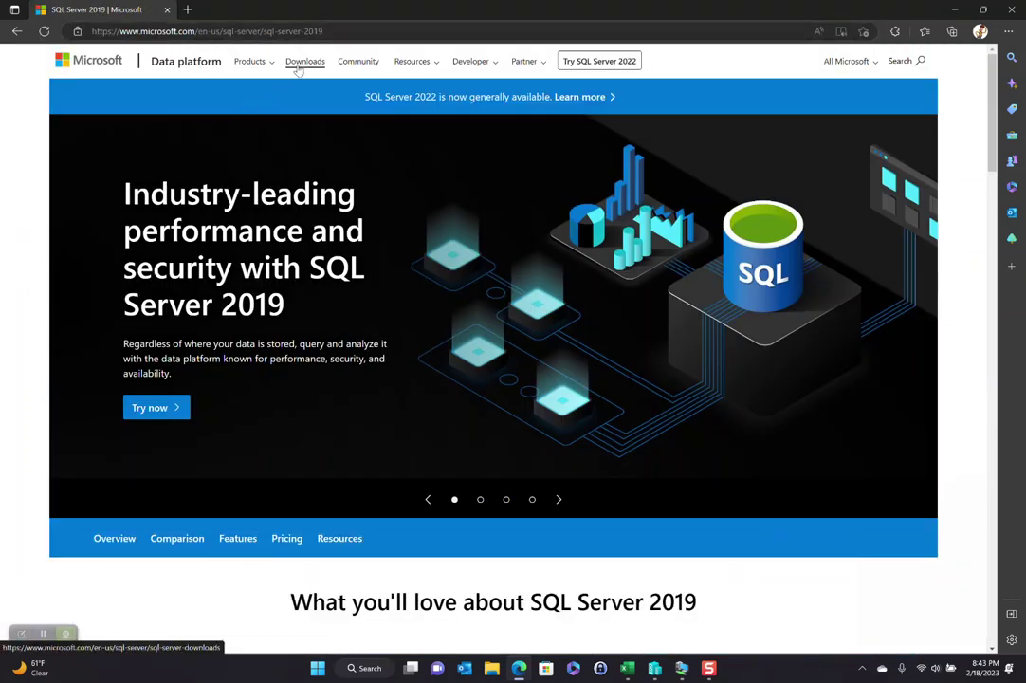
click(302, 66)
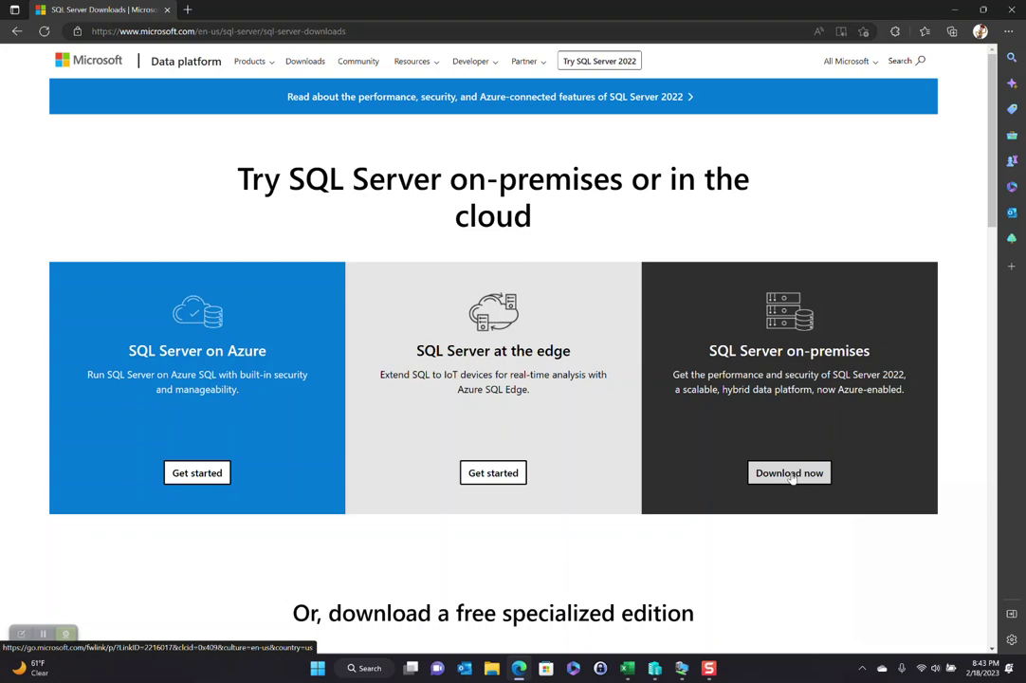
scroll(791, 477, down, 5)
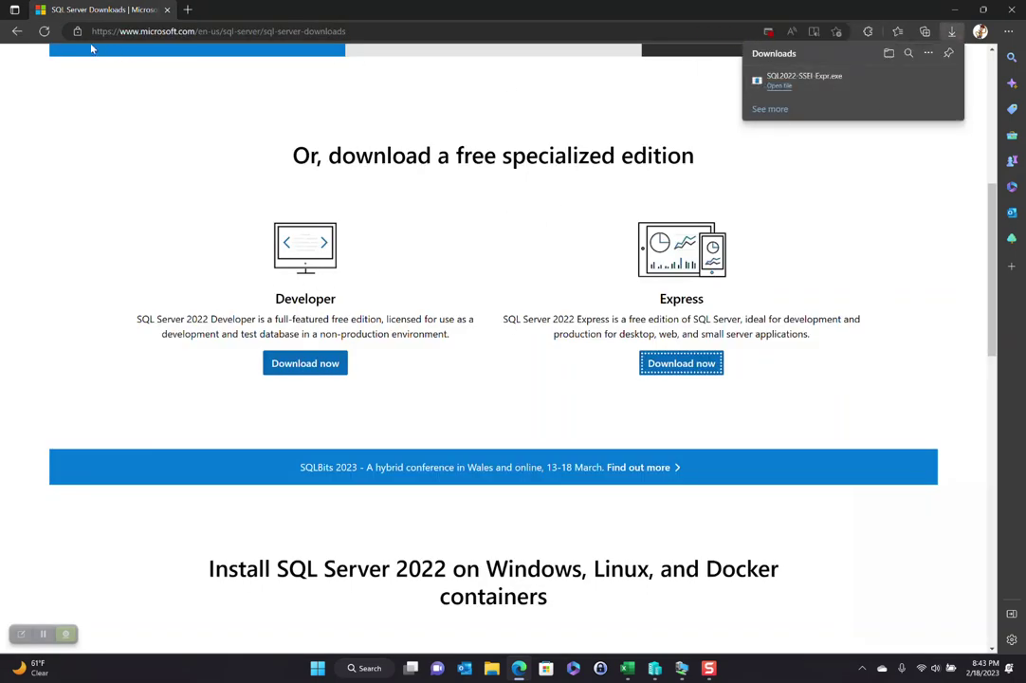
Step: Dismiss web01's completed IIS roles wizard, then close its Server Manager and console window
key(alt+Tab)
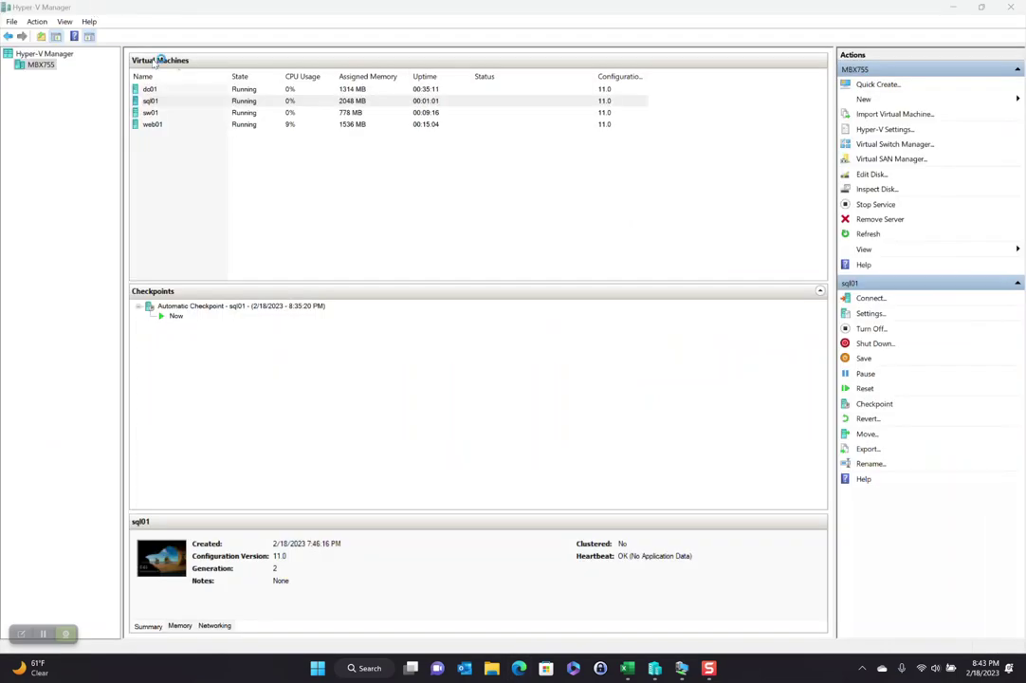
click(681, 668)
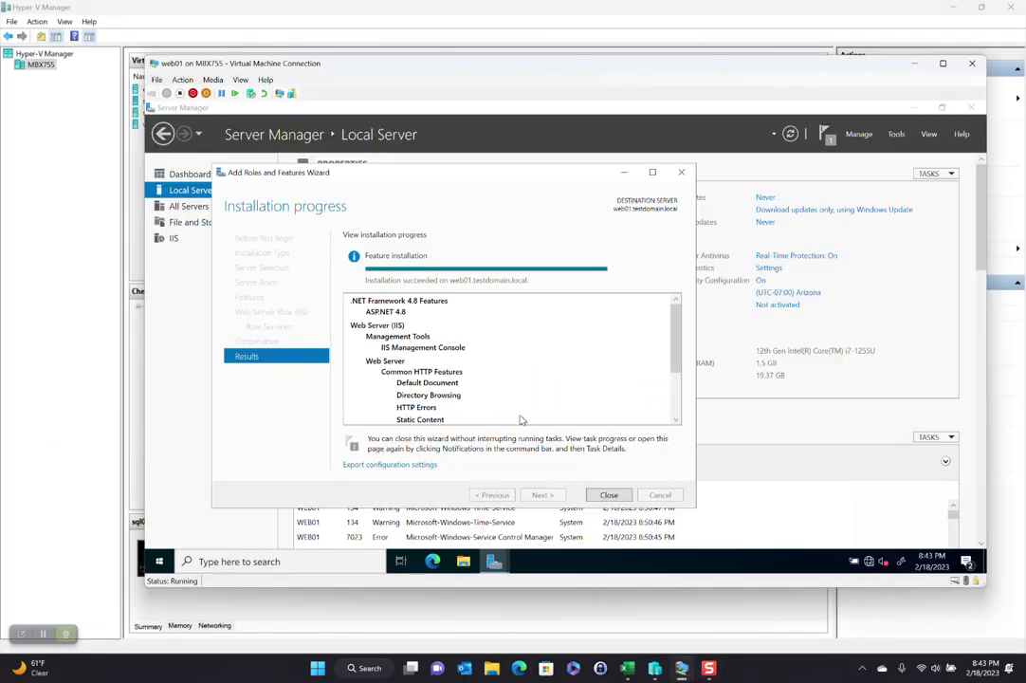
click(609, 494)
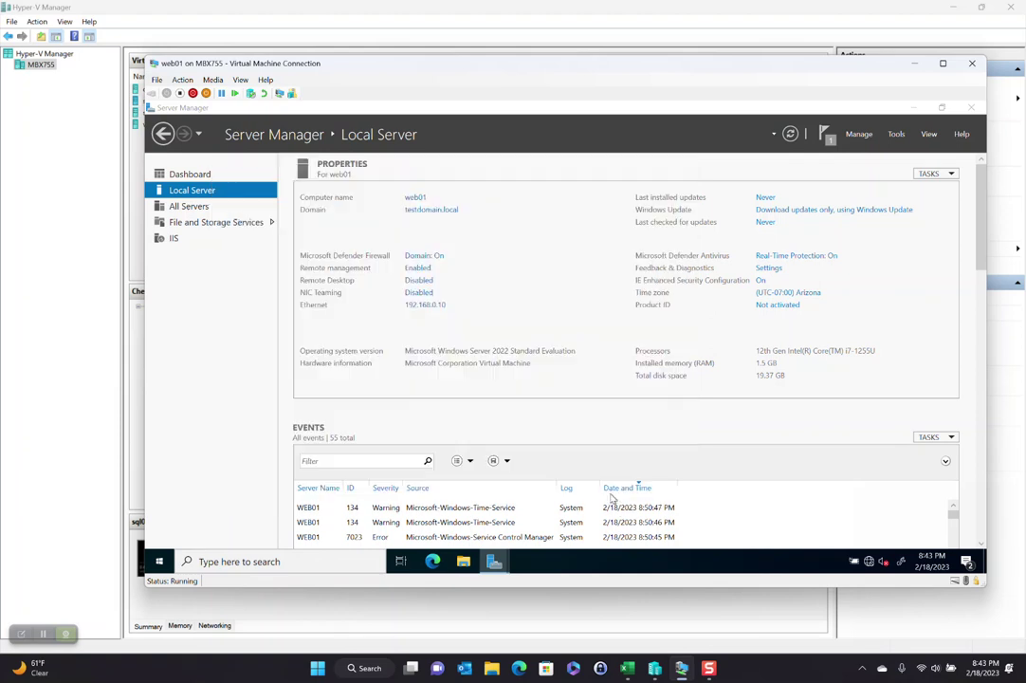
click(969, 110)
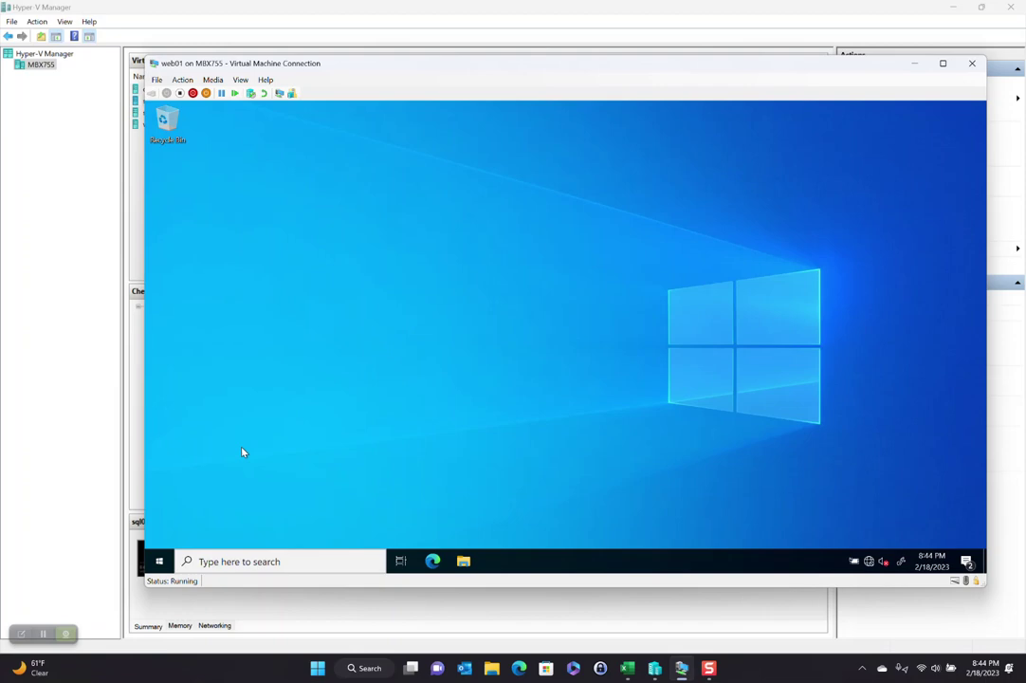
click(972, 64)
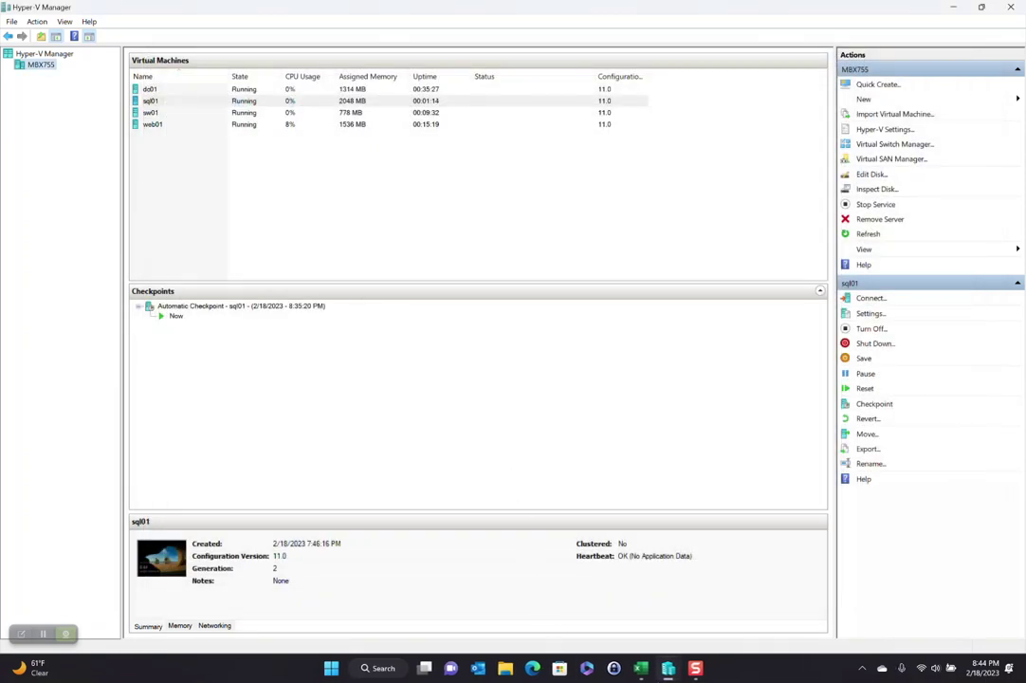
Step: Open a Virtual Machine Connection to sql01 at the default display size
right_click(158, 102)
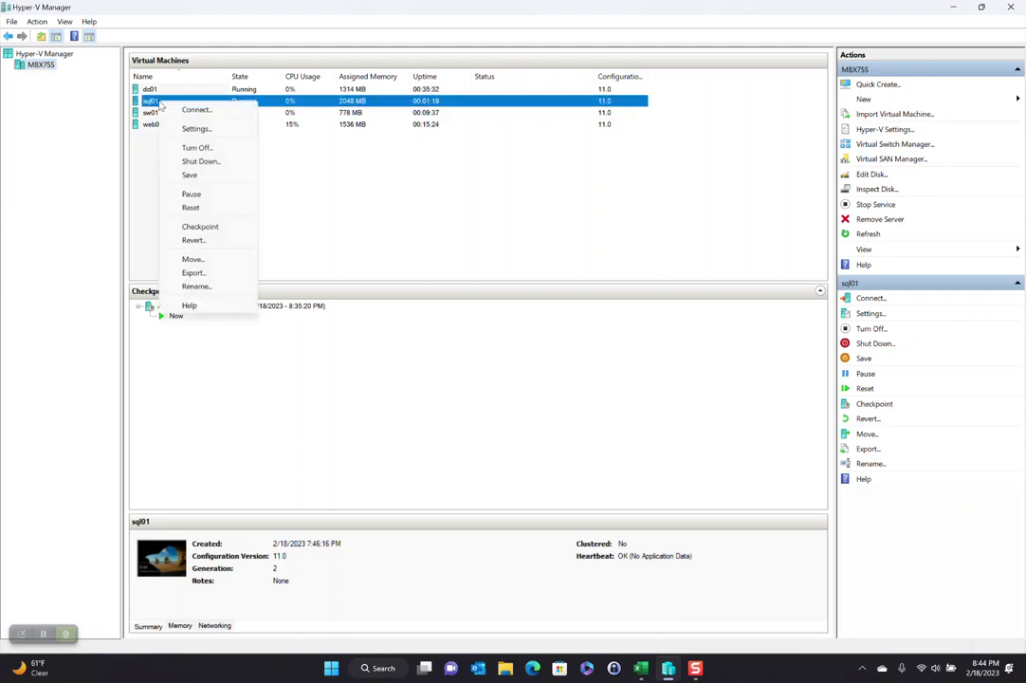
click(185, 110)
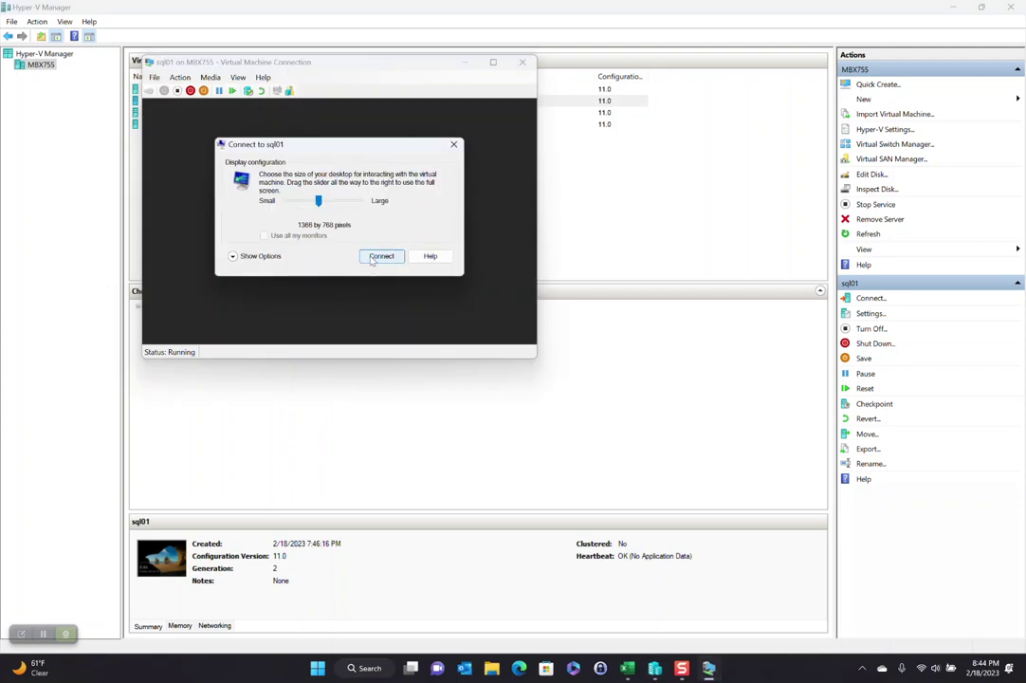
click(374, 257)
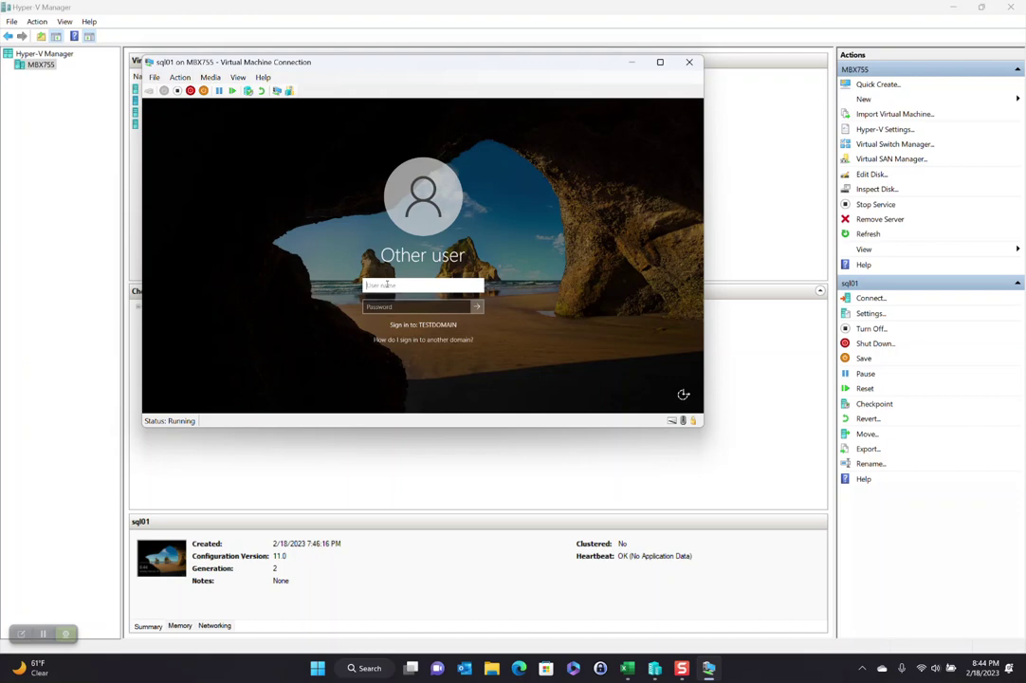
Step: Sign in to sql01 as testdomain\administrator with the account password
text(testdomain\administrator)
key(Tab)
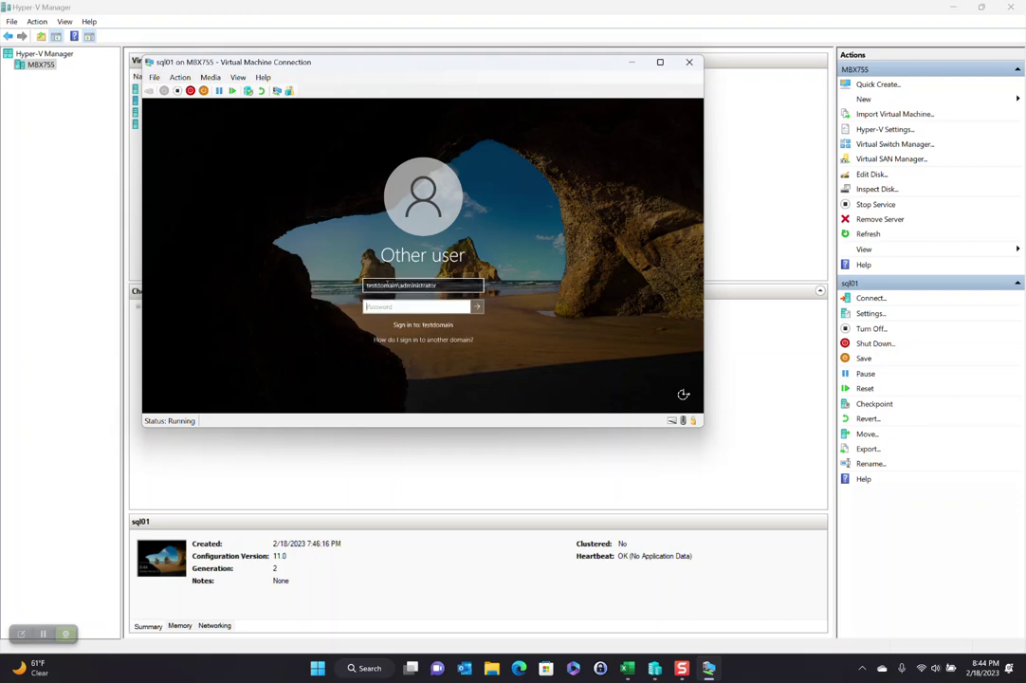
text(*******)
key(Return)
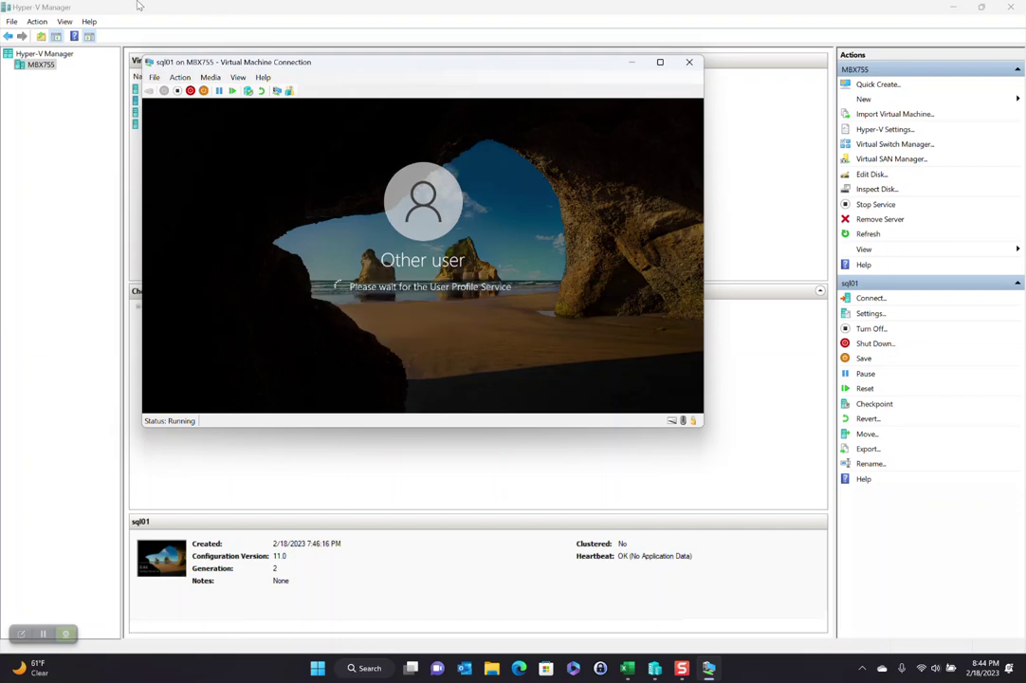
drag(229, 62, 315, 99)
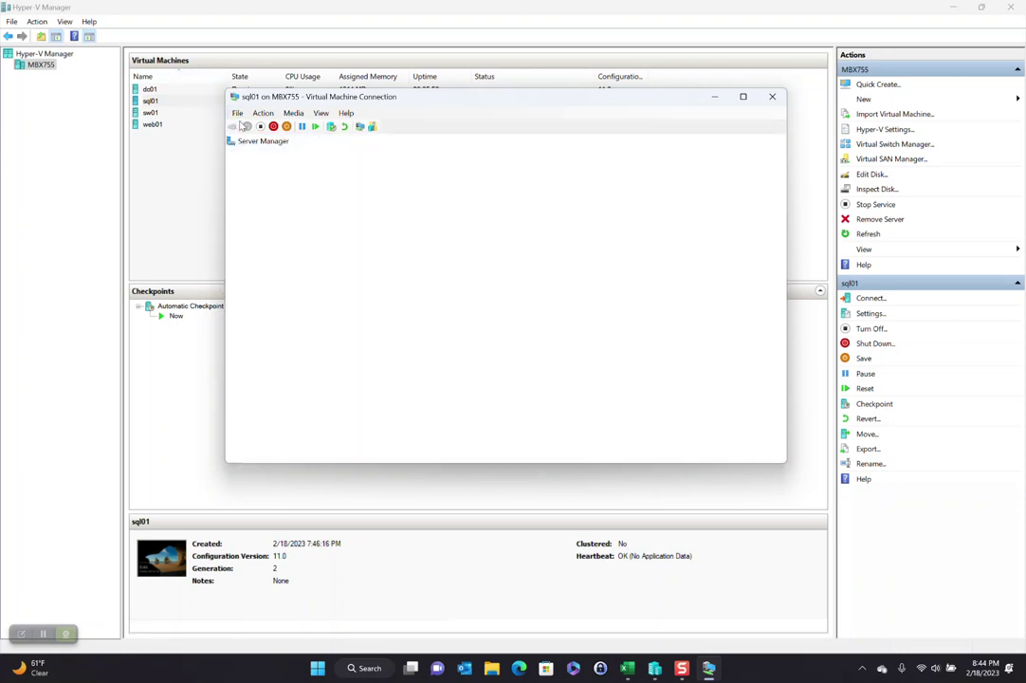
Step: In sql01's Settings, add a second Network Adapter connected to Default Switch and save
click(237, 112)
click(258, 124)
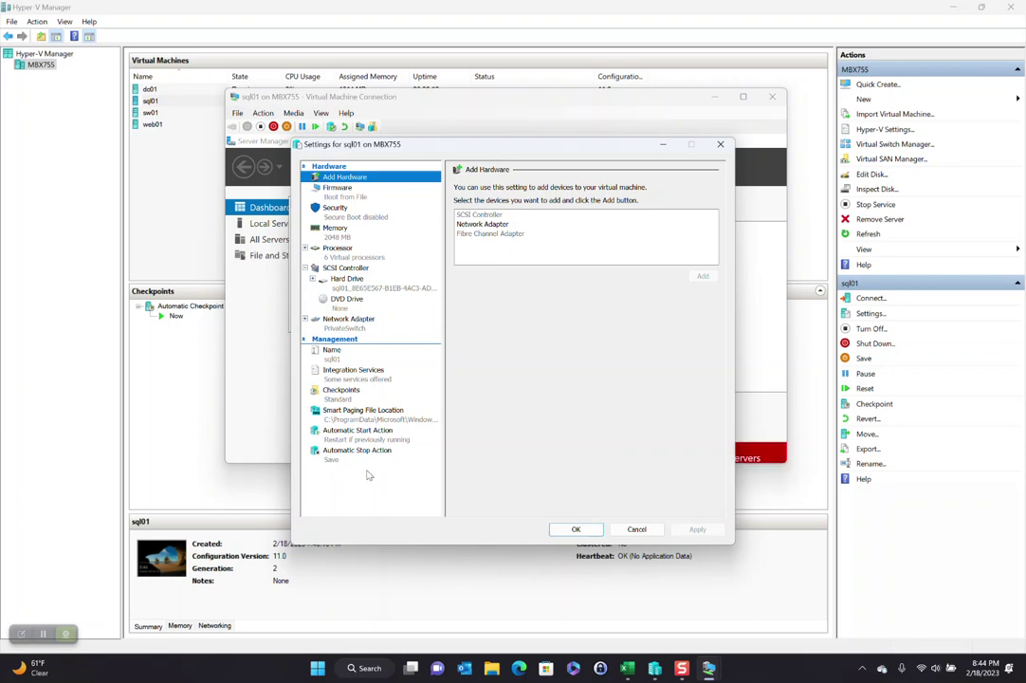
click(347, 321)
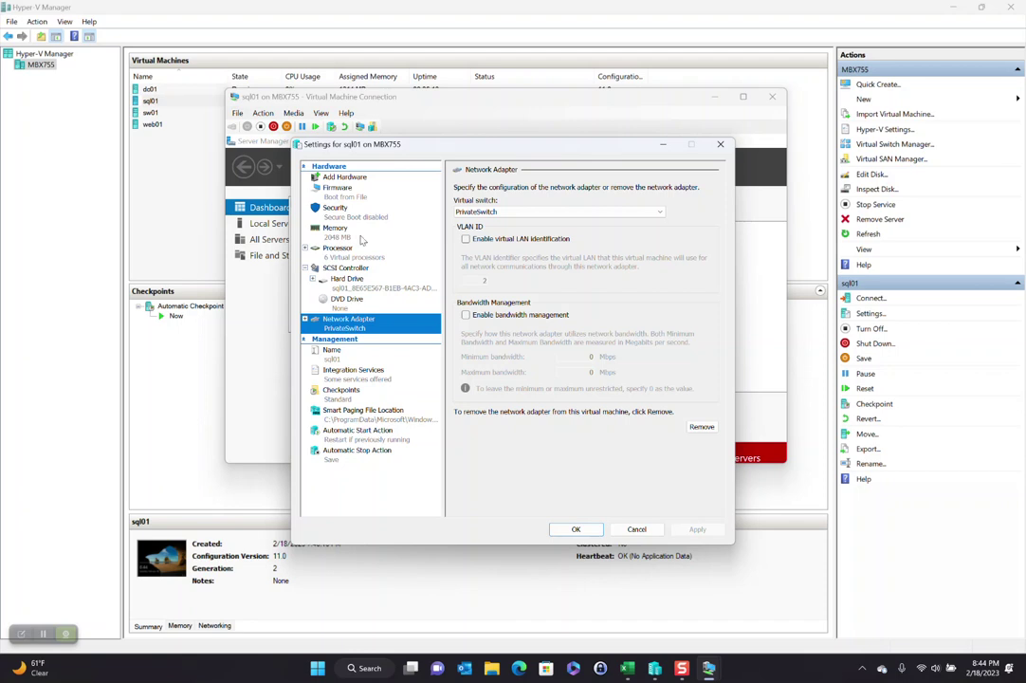
click(354, 178)
click(482, 224)
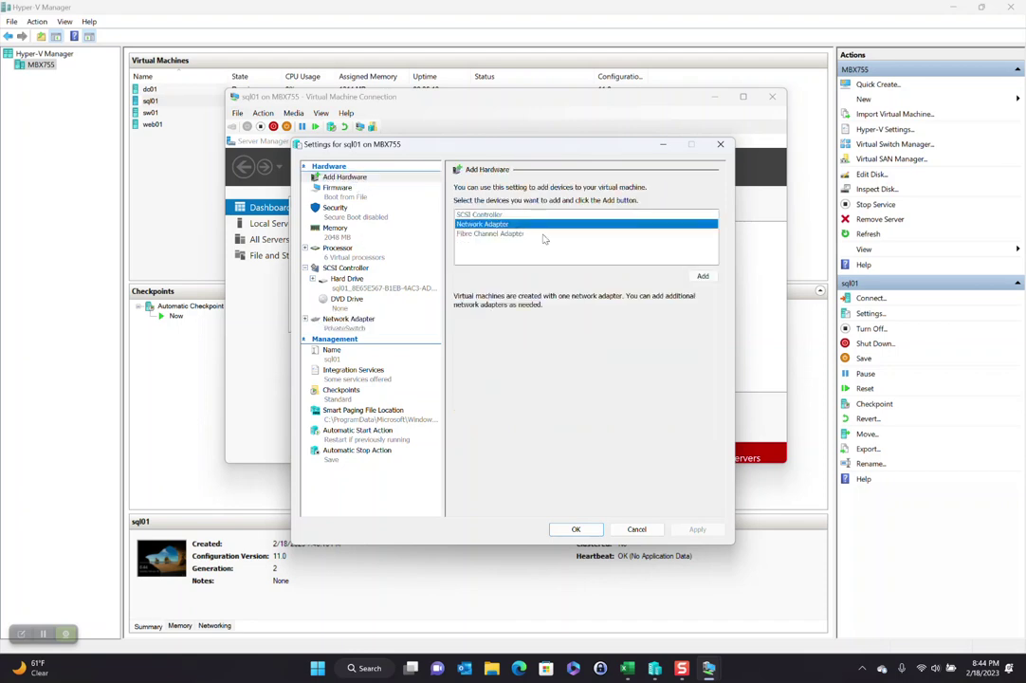
click(703, 276)
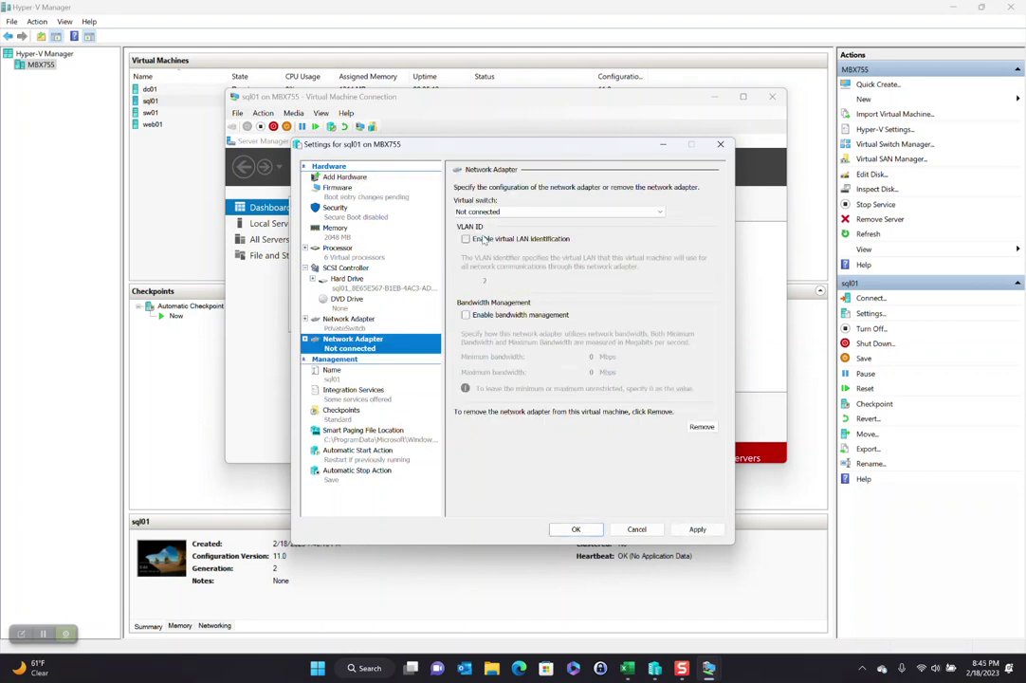
click(497, 213)
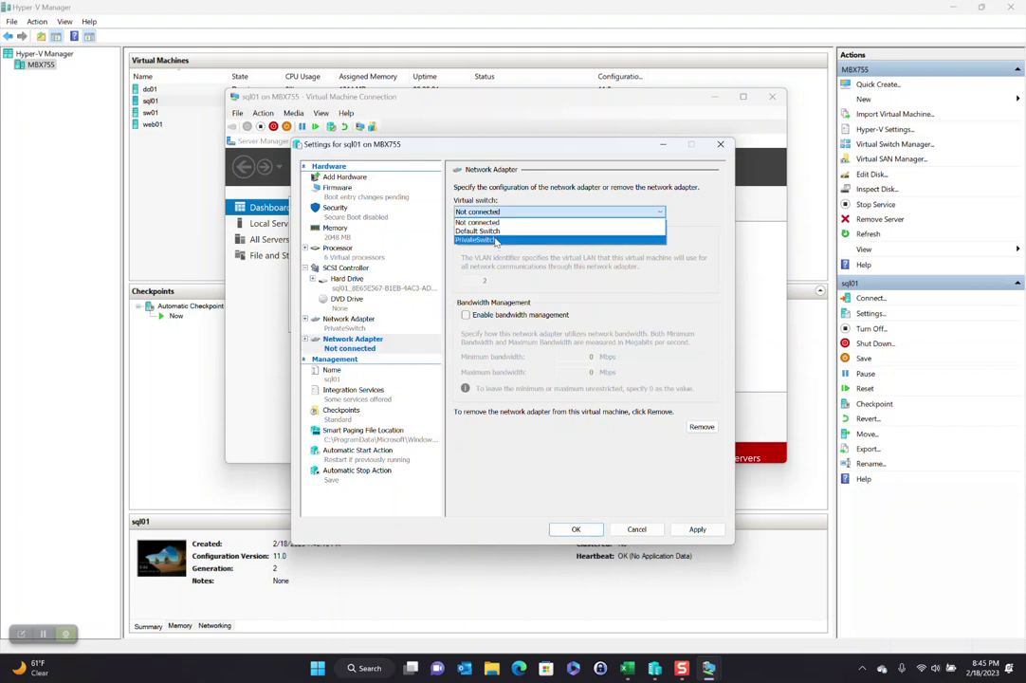
click(479, 232)
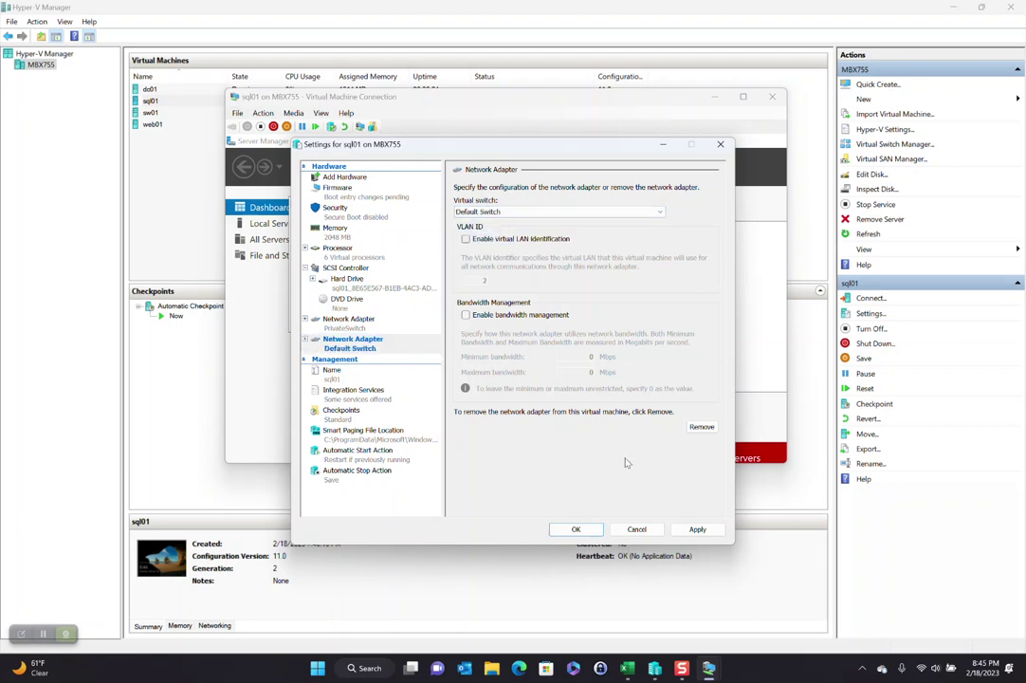
click(575, 530)
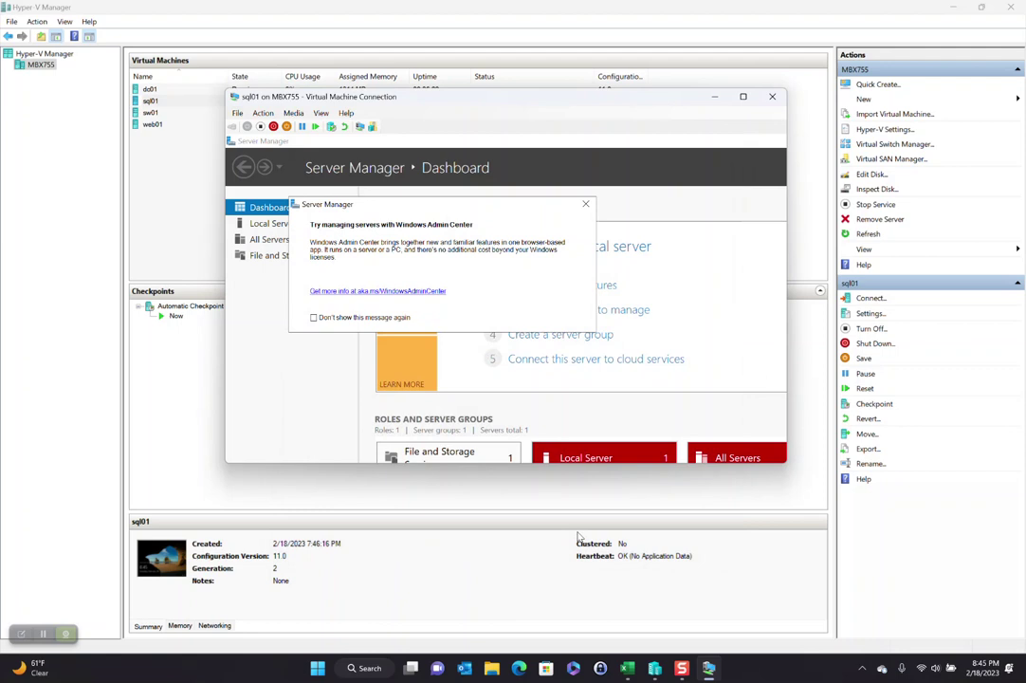
Step: Dismiss the Windows Admin Center notice, go full screen and launch Command Prompt
click(585, 204)
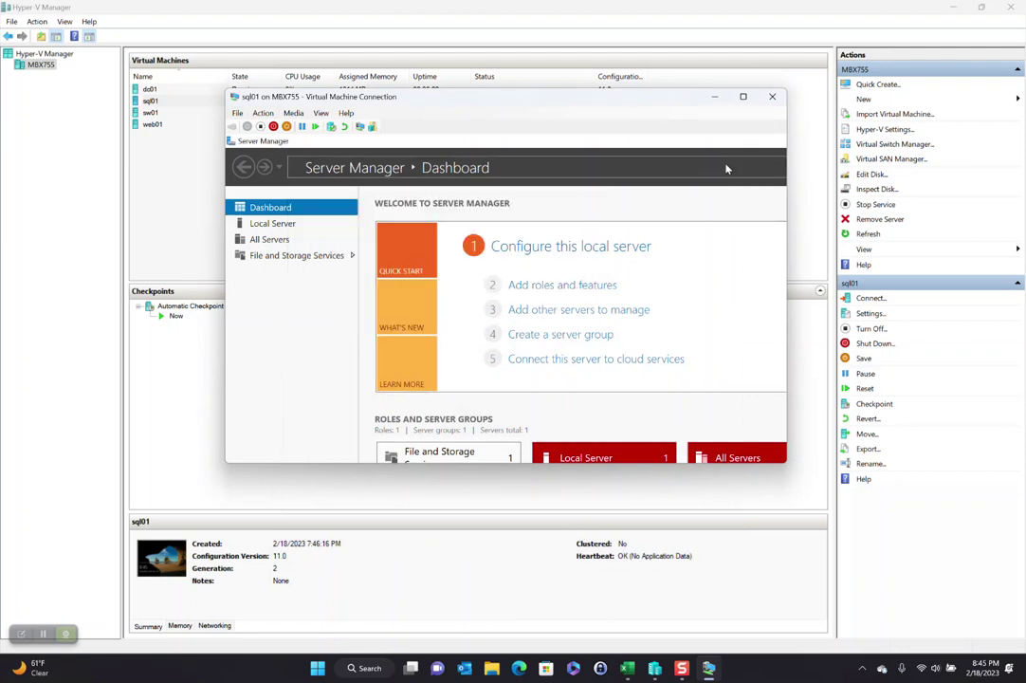
double_click(443, 106)
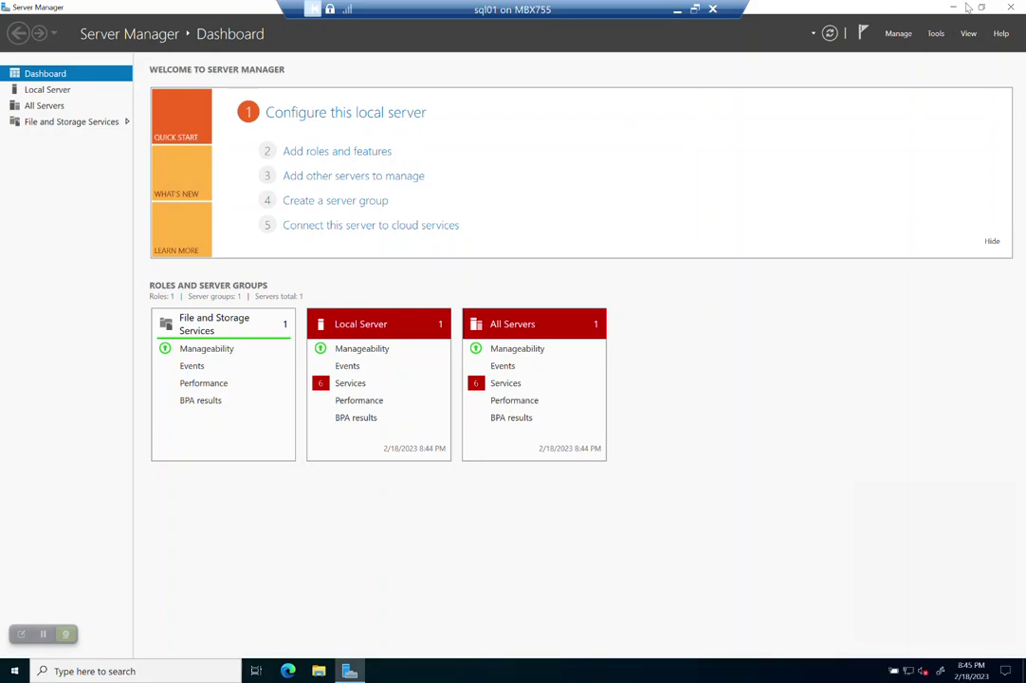
click(953, 7)
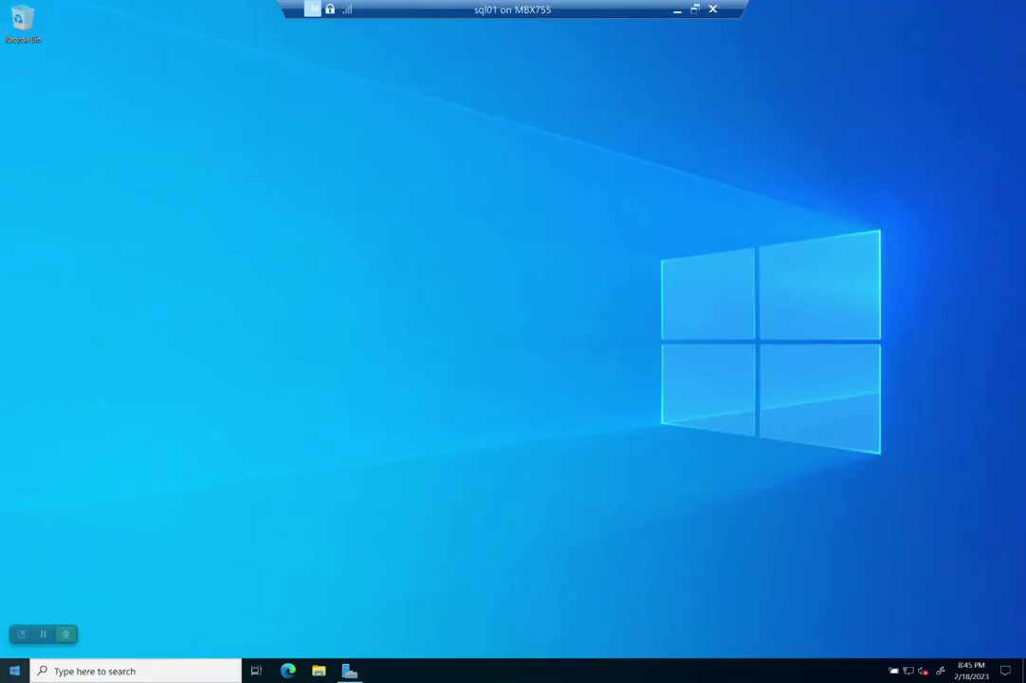
click(14, 672)
text(cmd)
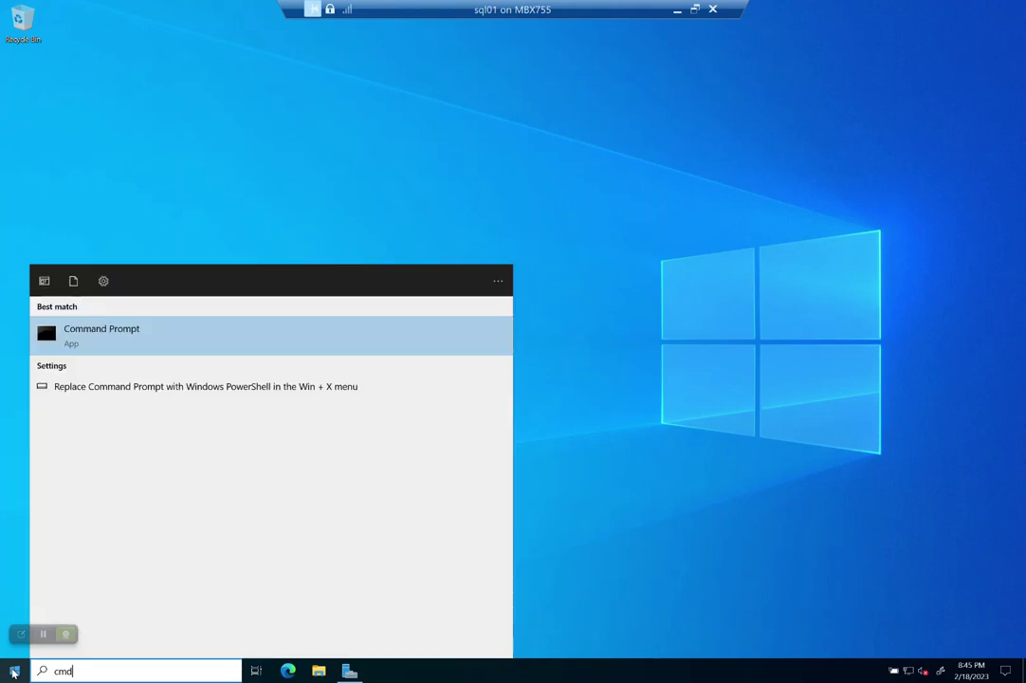
key(Return)
Step: Run ipconfig and ping google.com to confirm the second IP and internet access
text(ipcnofig)
key(Return)
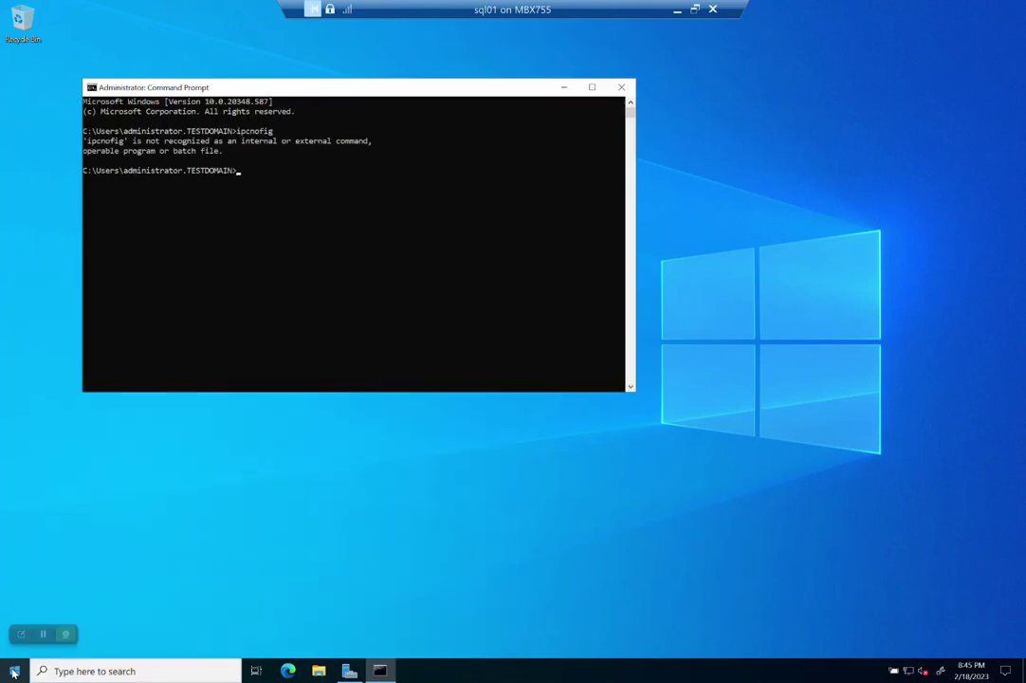
text(ipconfig)
key(Return)
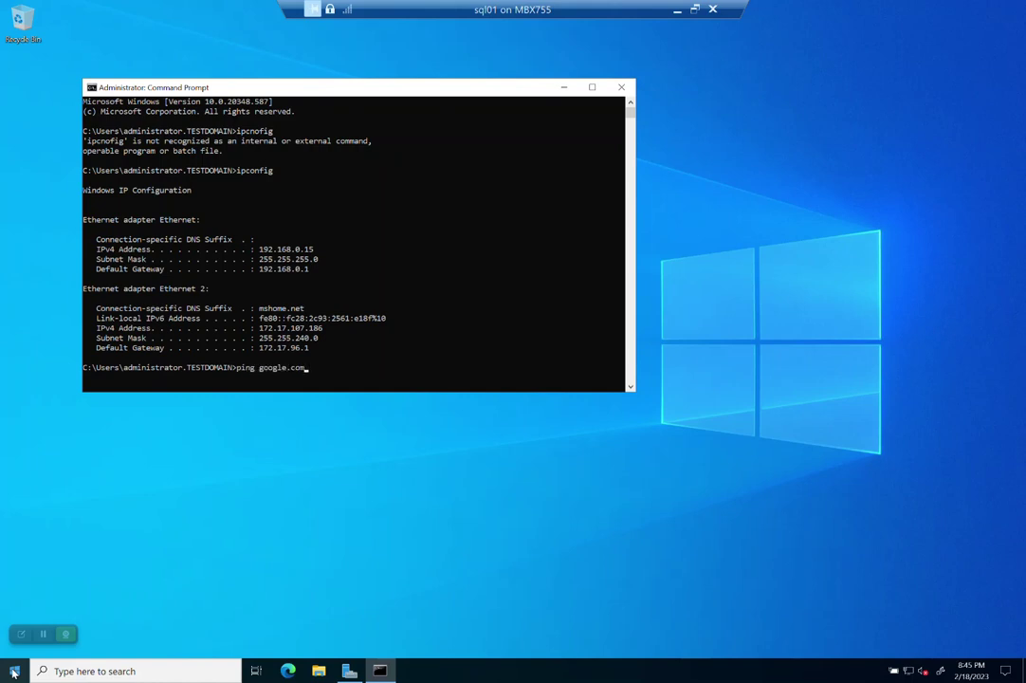
text(ping google.com)
key(Return)
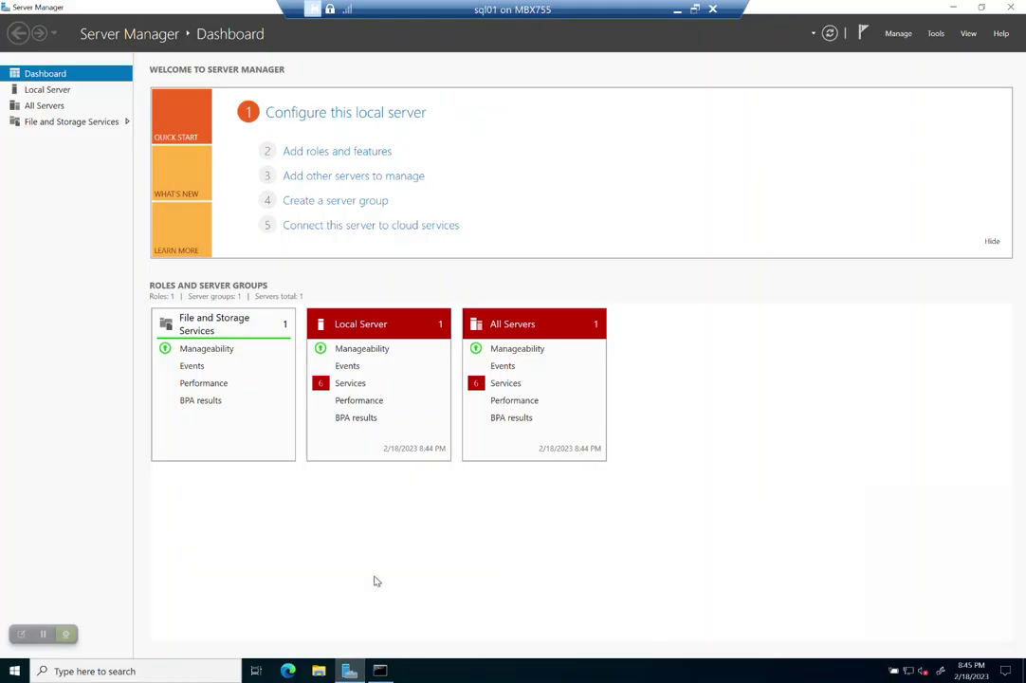
click(952, 9)
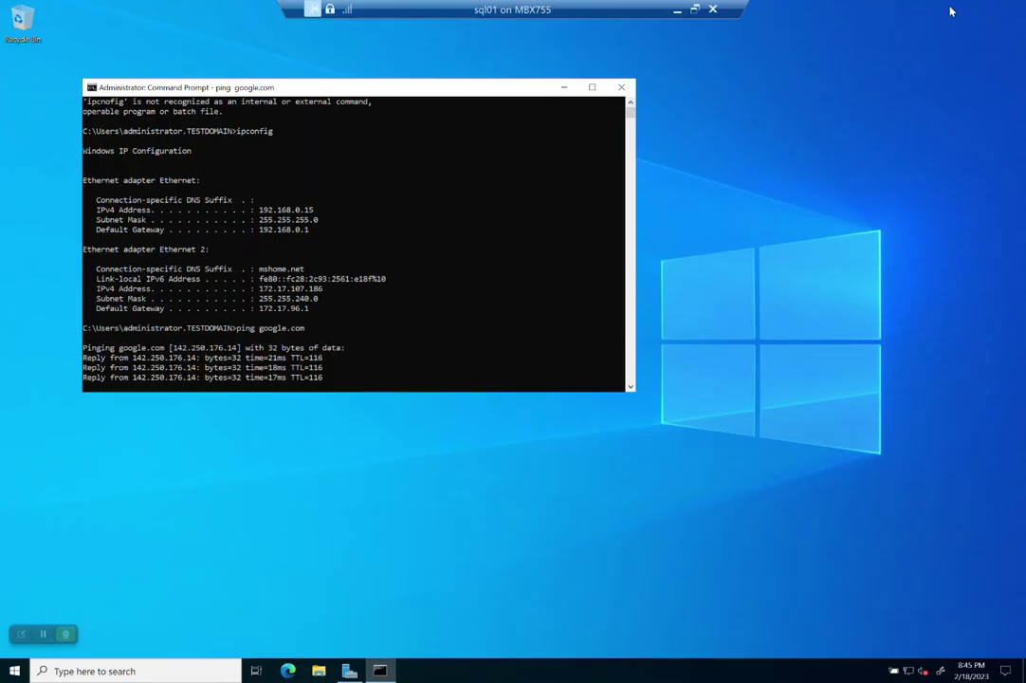
click(255, 320)
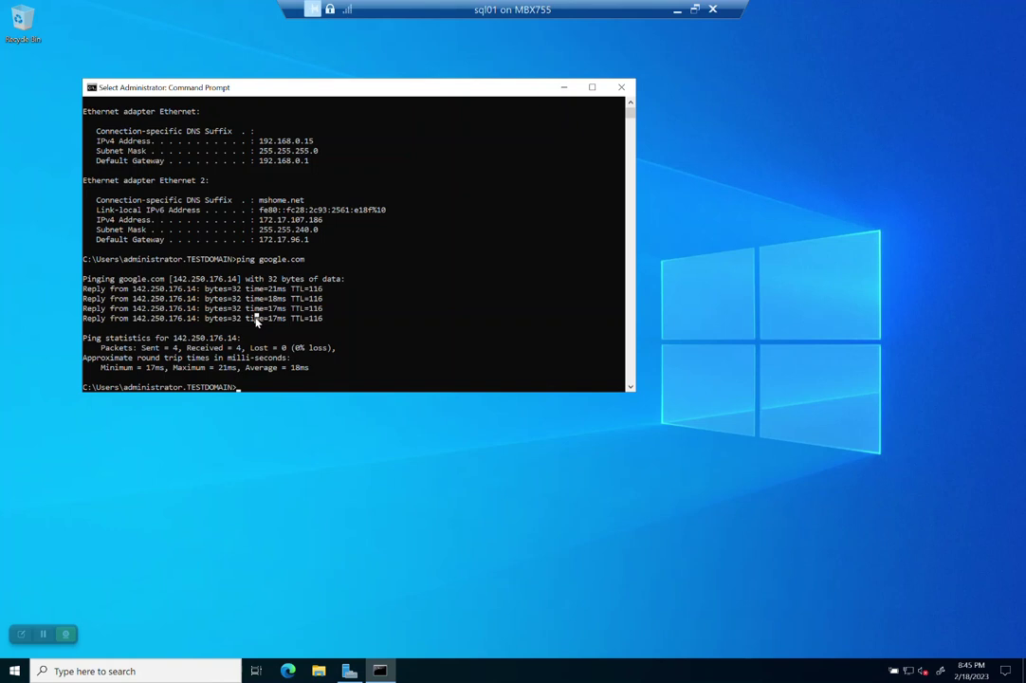
key(Escape)
Step: Exit Command Prompt and complete Edge's first-run setup, skipping sync sign-in
text(exit)
key(Return)
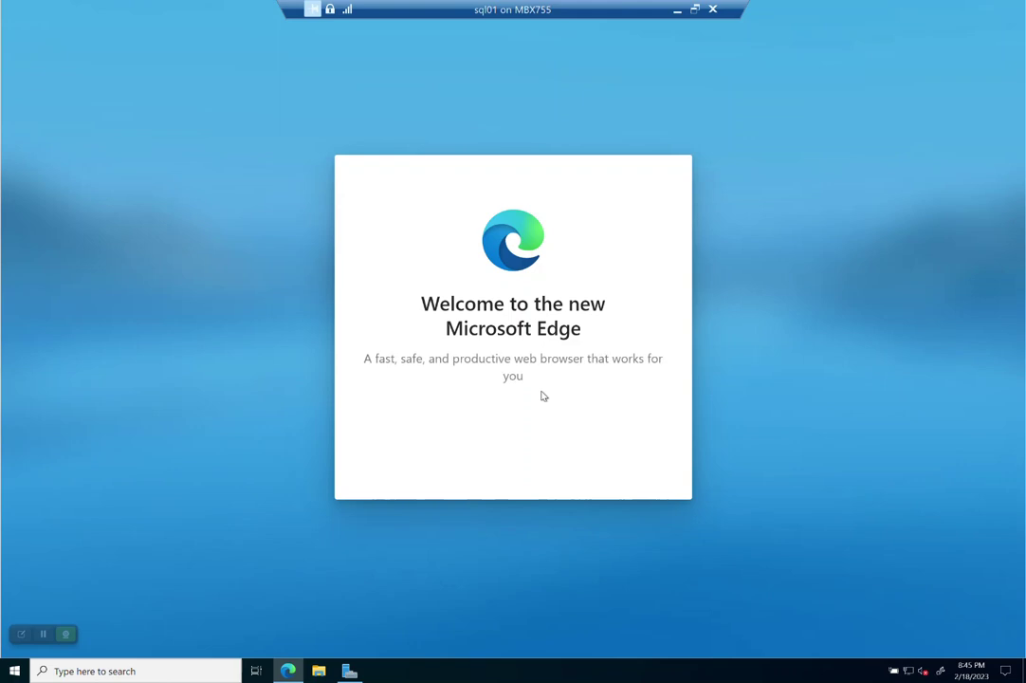
click(480, 447)
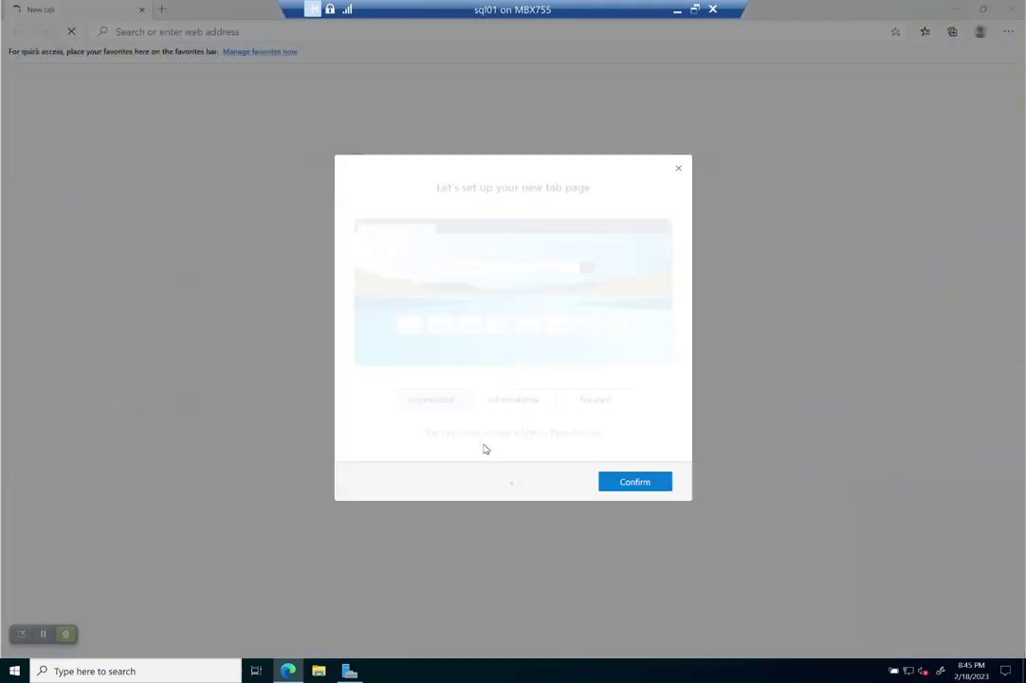
click(613, 484)
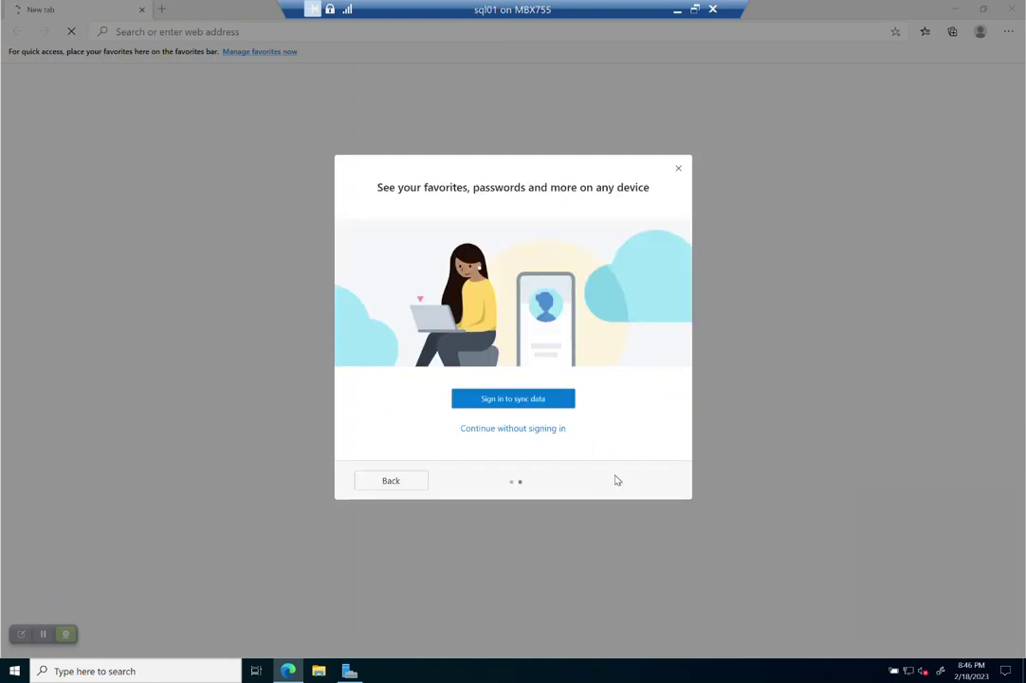
click(677, 169)
Step: Browse to microsoft.com/sql and close Server Manager
click(229, 32)
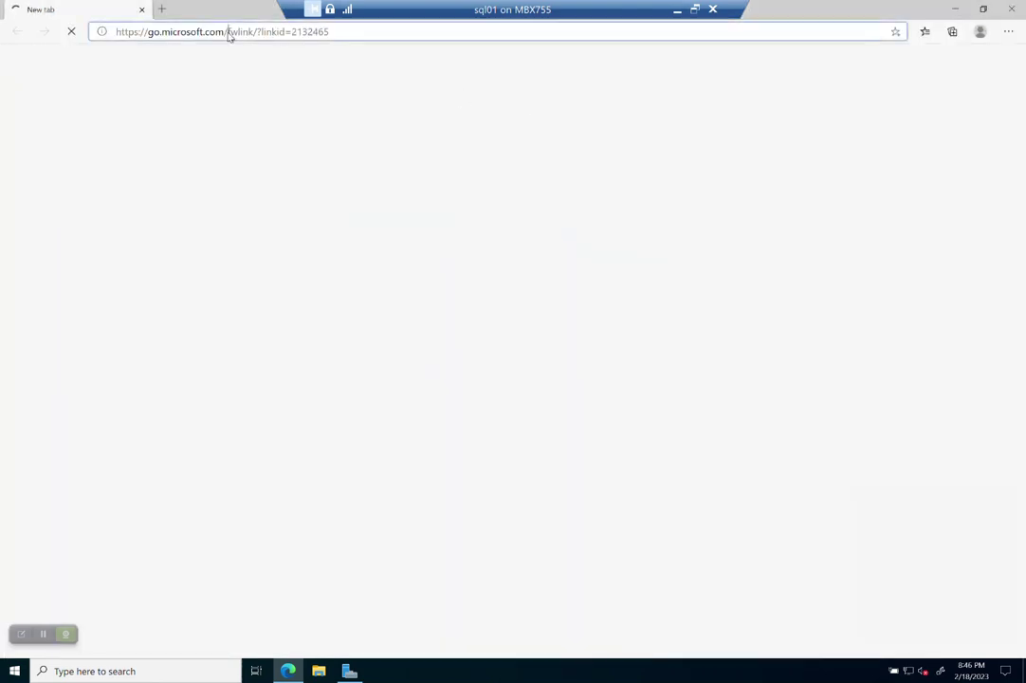
text(micro)
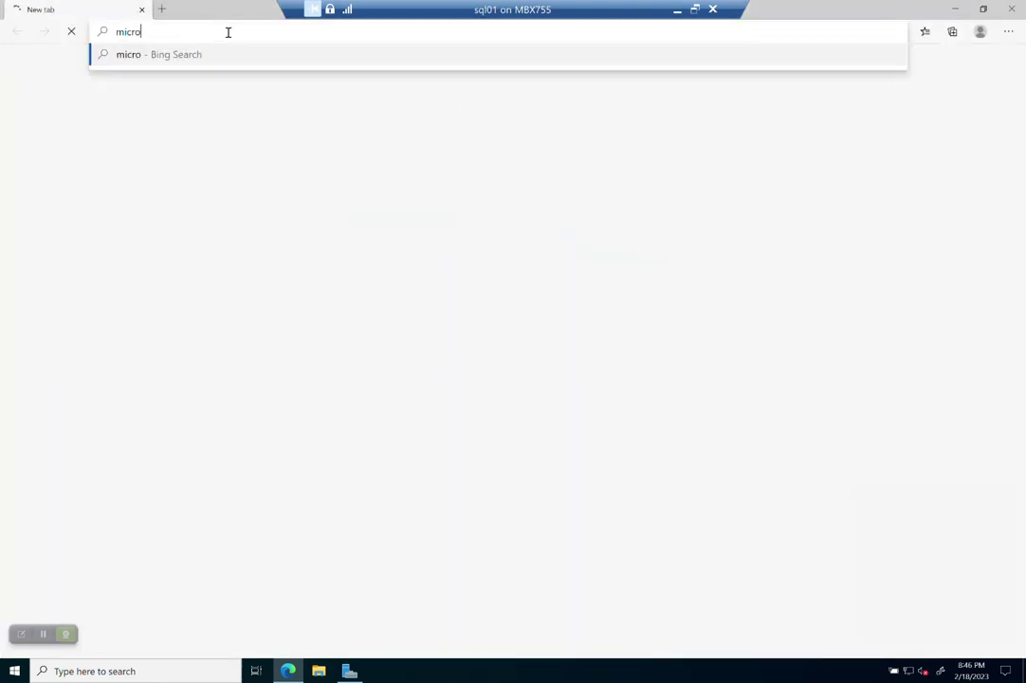
text(soft.com/sql)
key(Return)
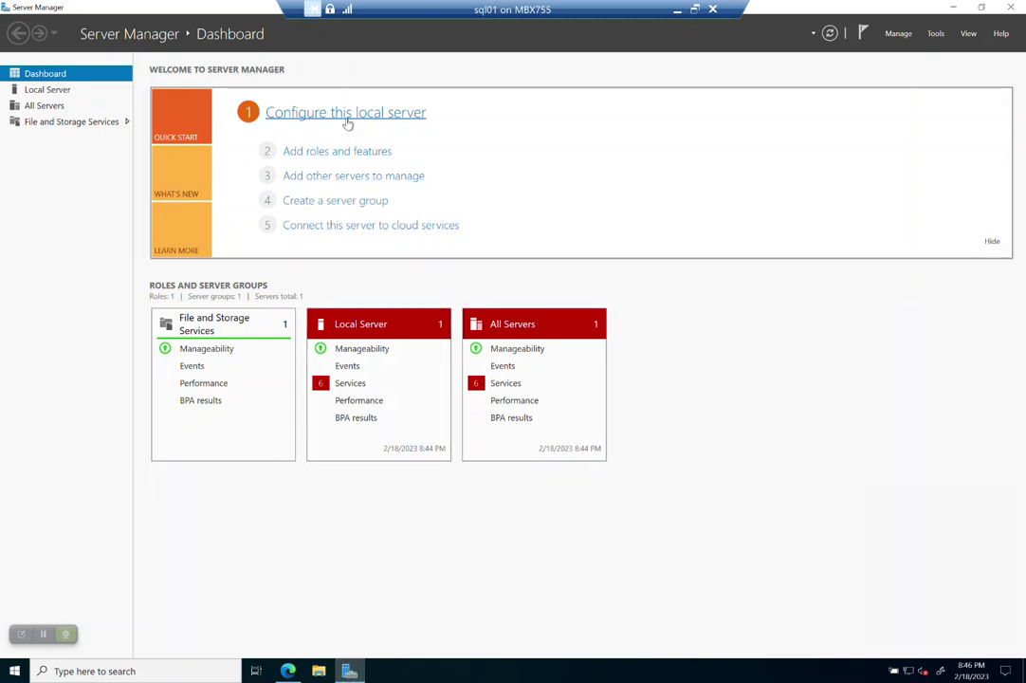
click(1009, 7)
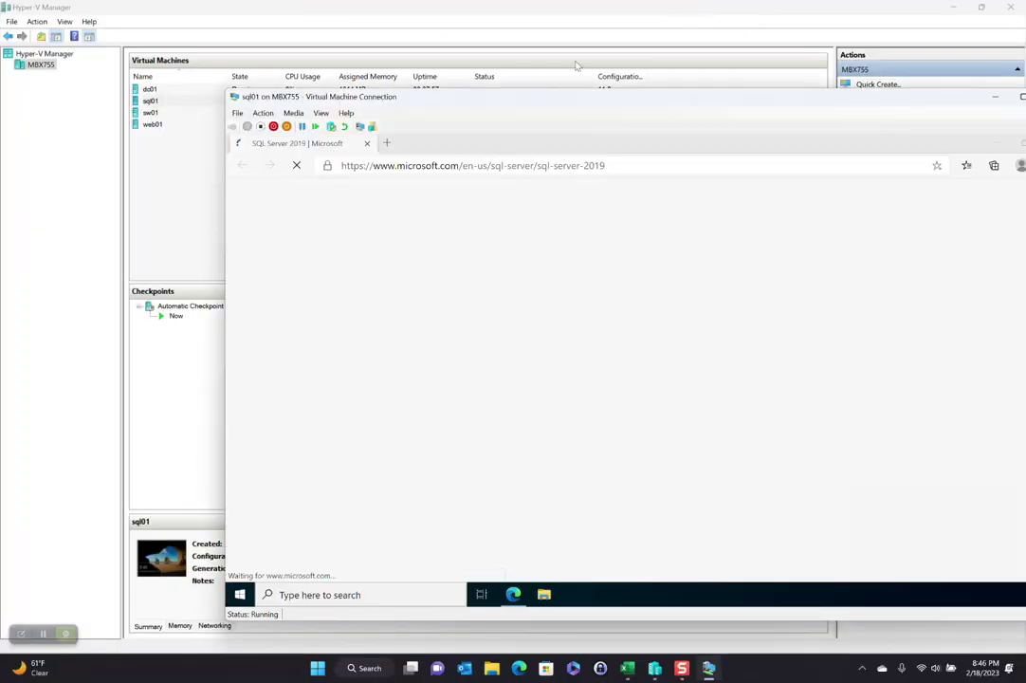
Step: Go from the SQL Server 2019 page to Downloads and scroll to the Developer and Express 2022 cards
drag(423, 97, 272, 34)
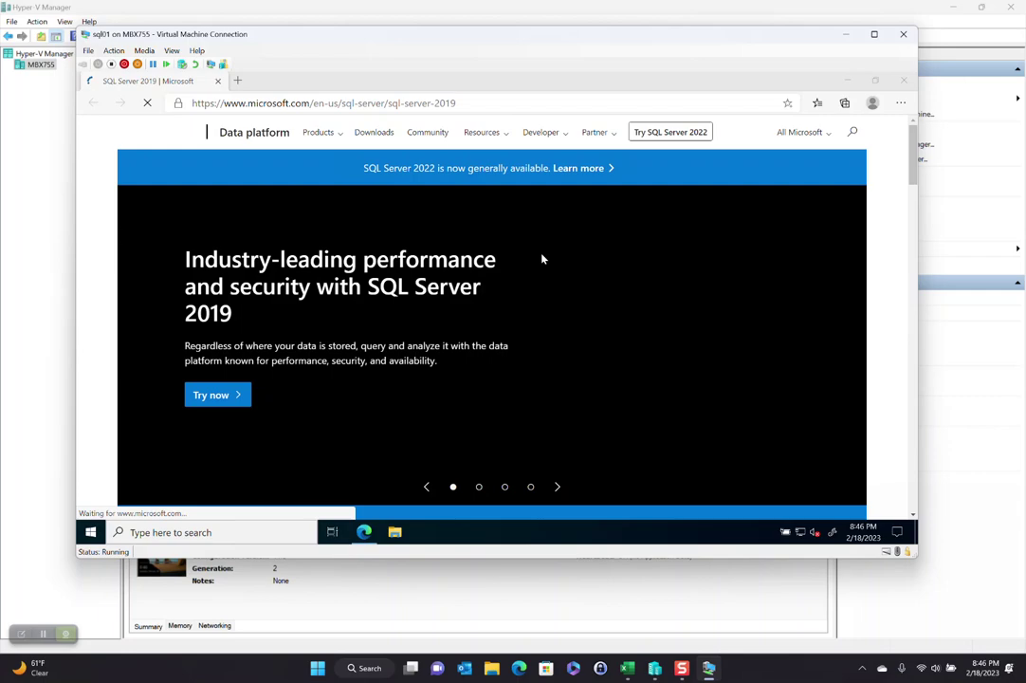
scroll(569, 275, down, 3)
scroll(625, 315, down, 3)
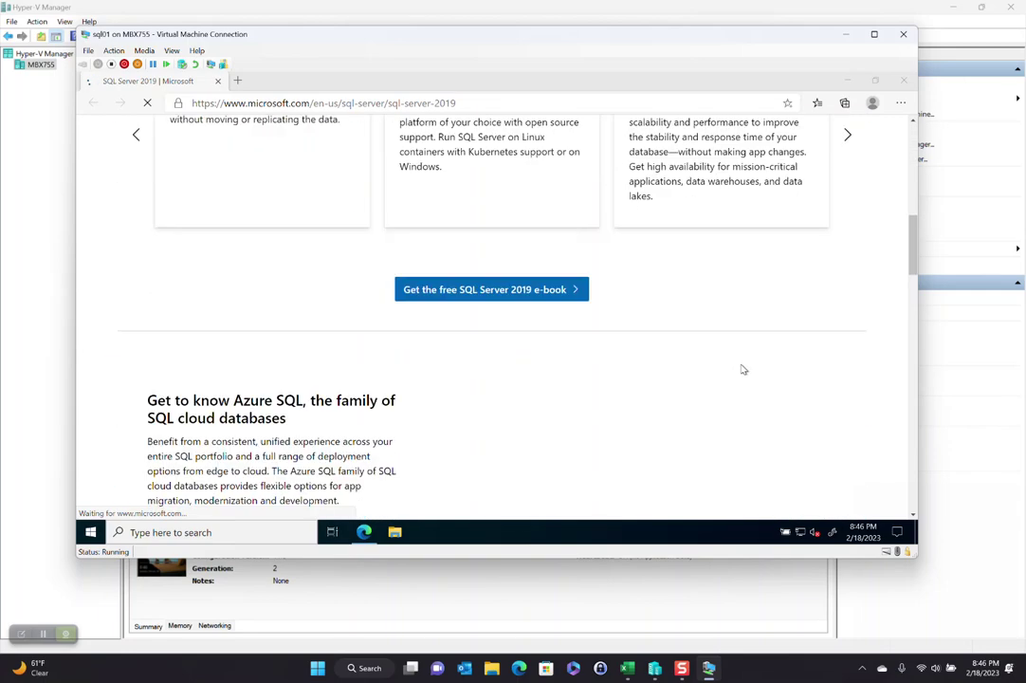
scroll(743, 370, down, 3)
scroll(741, 373, down, 3)
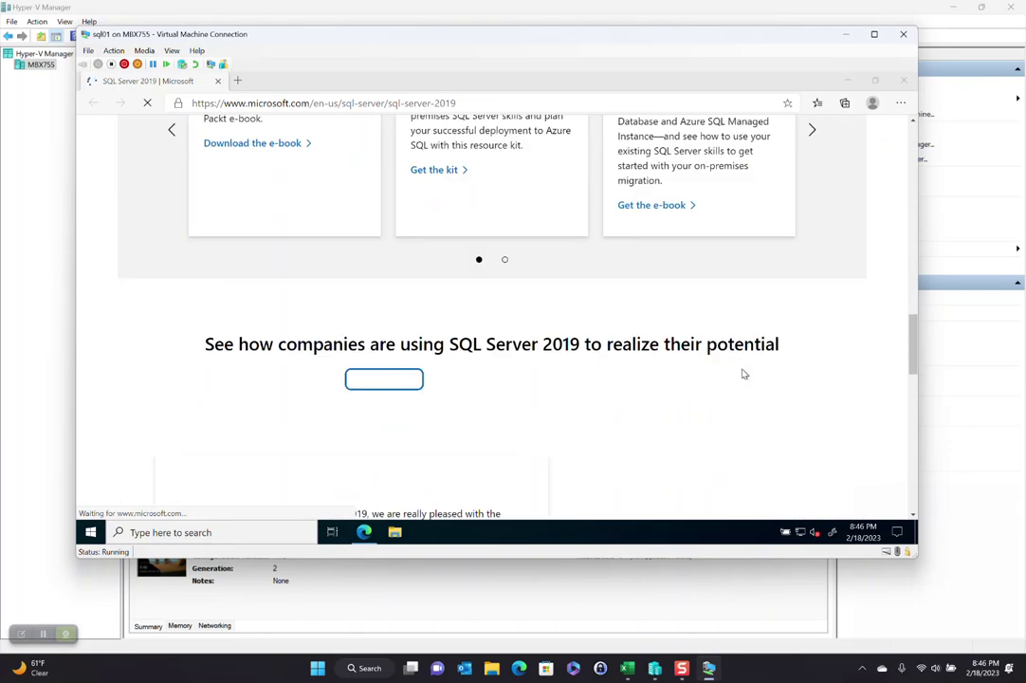
scroll(741, 374, up, 6)
middle_click(744, 377)
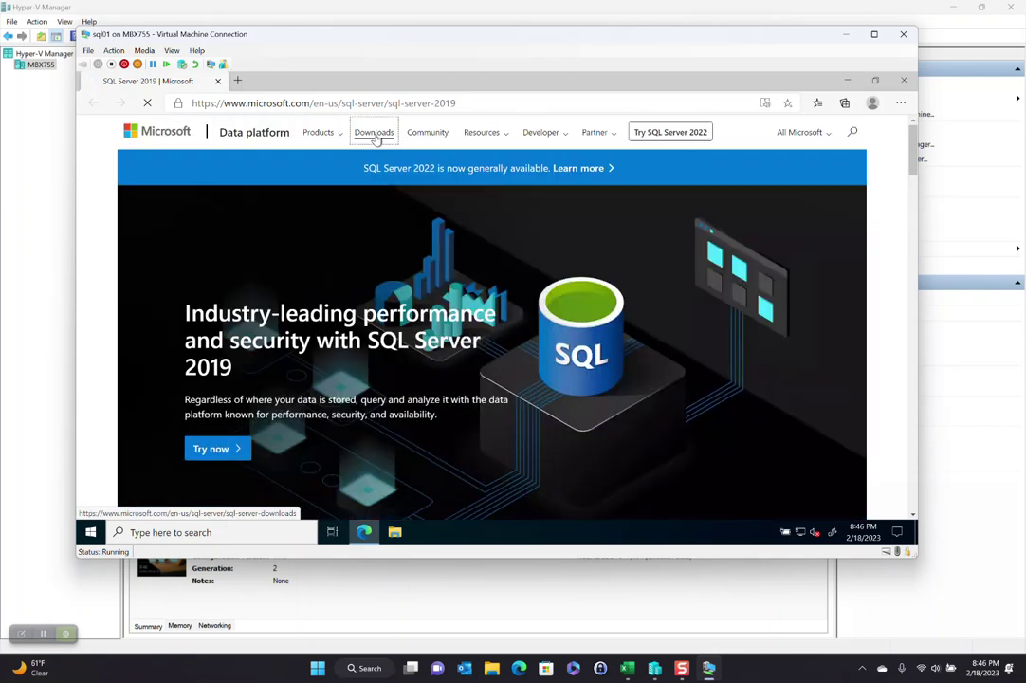
scroll(668, 308, down, 3)
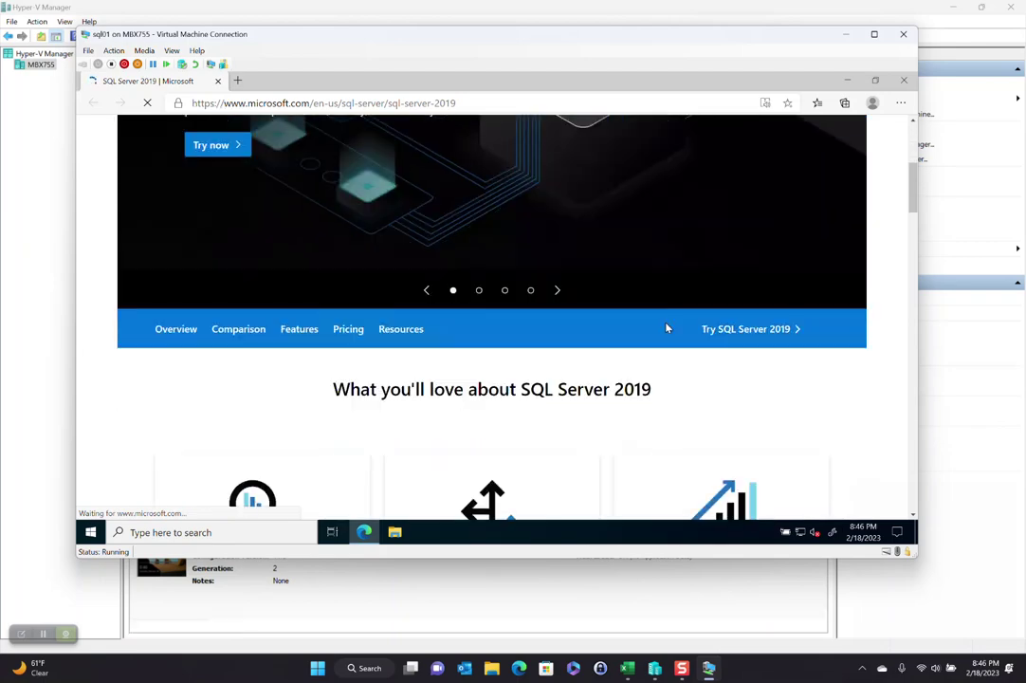
scroll(704, 351, down, 5)
scroll(709, 354, down, 5)
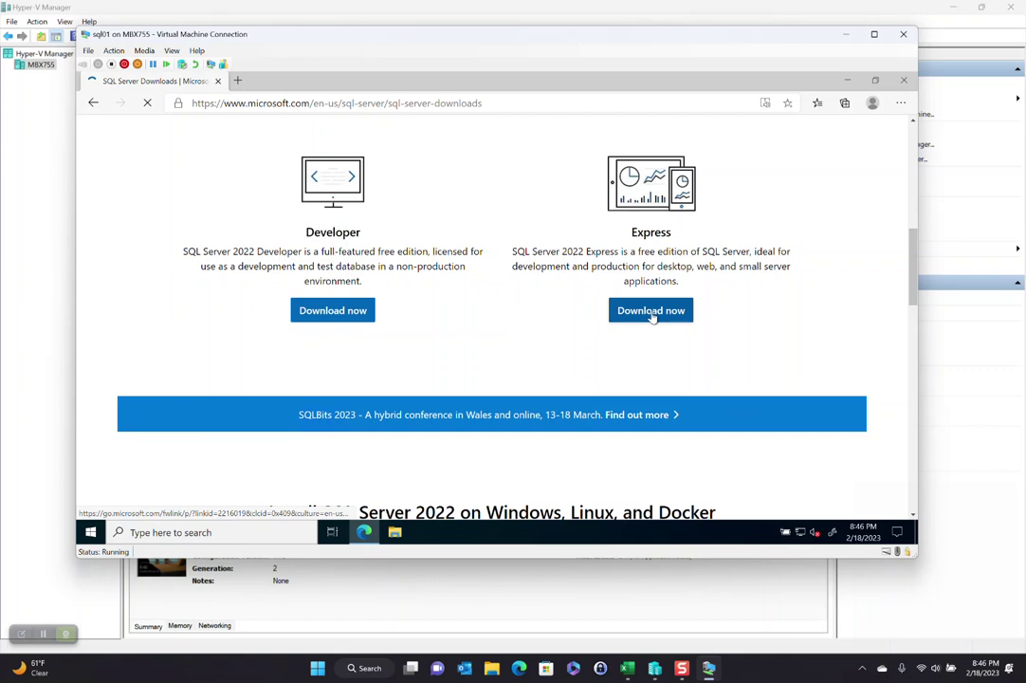
Step: Request the SQL Server 2022 Express download, clearing the network prompt, survey and stalled tab before retrying
click(653, 312)
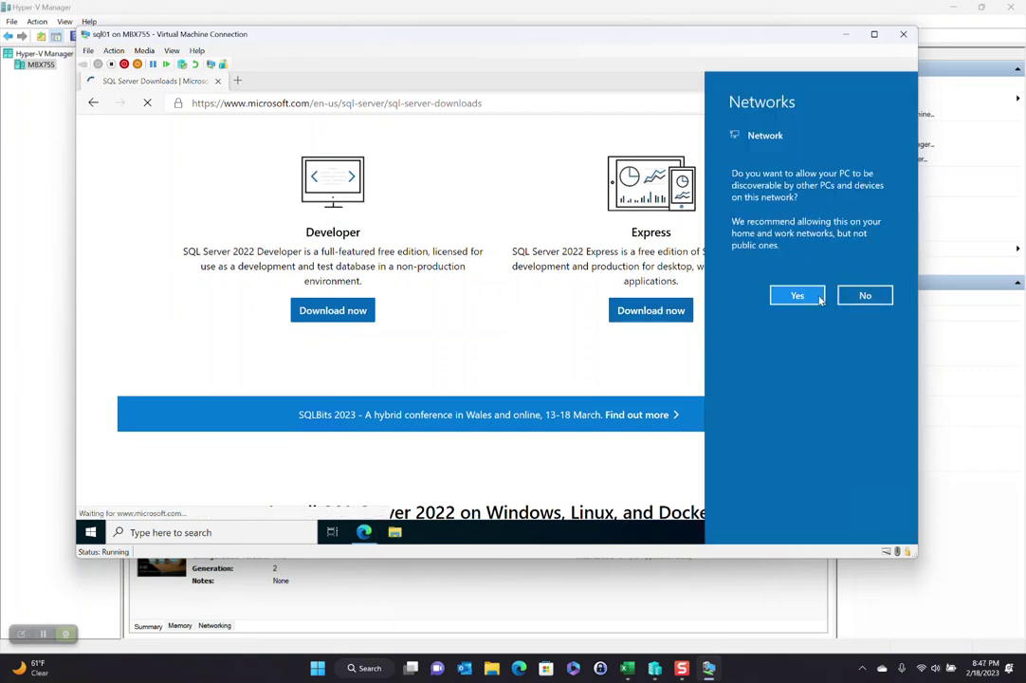
click(341, 310)
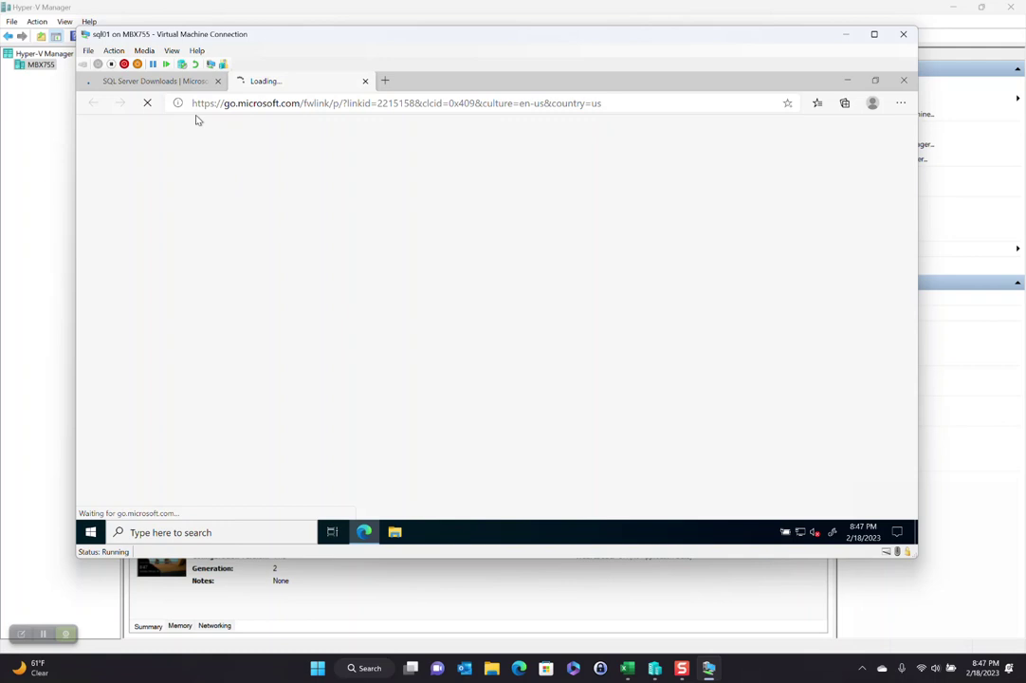
click(185, 85)
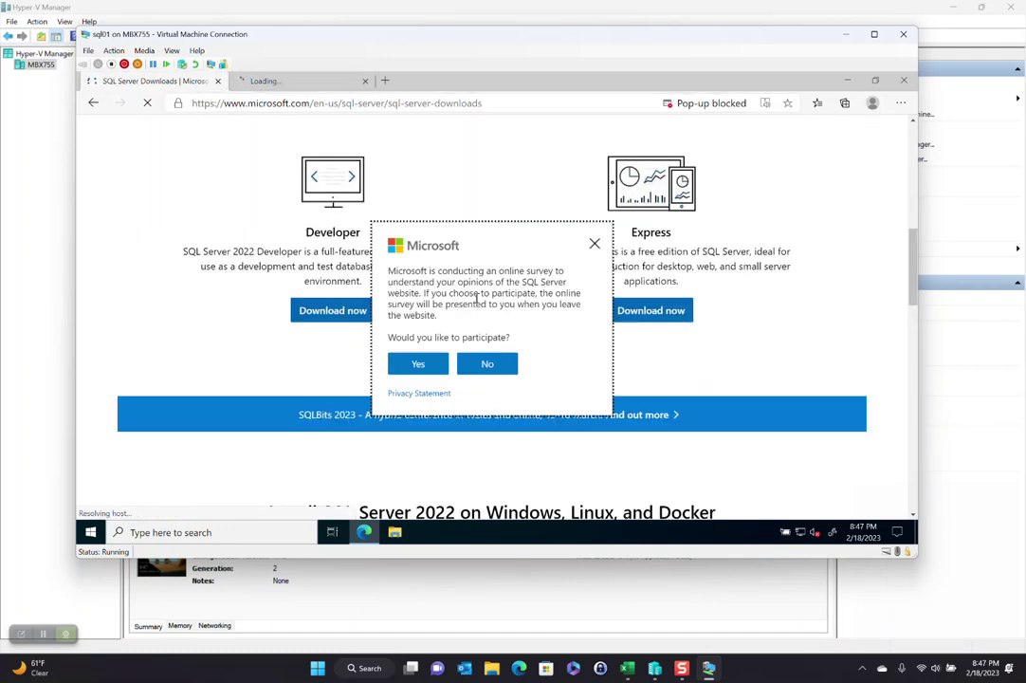
click(593, 246)
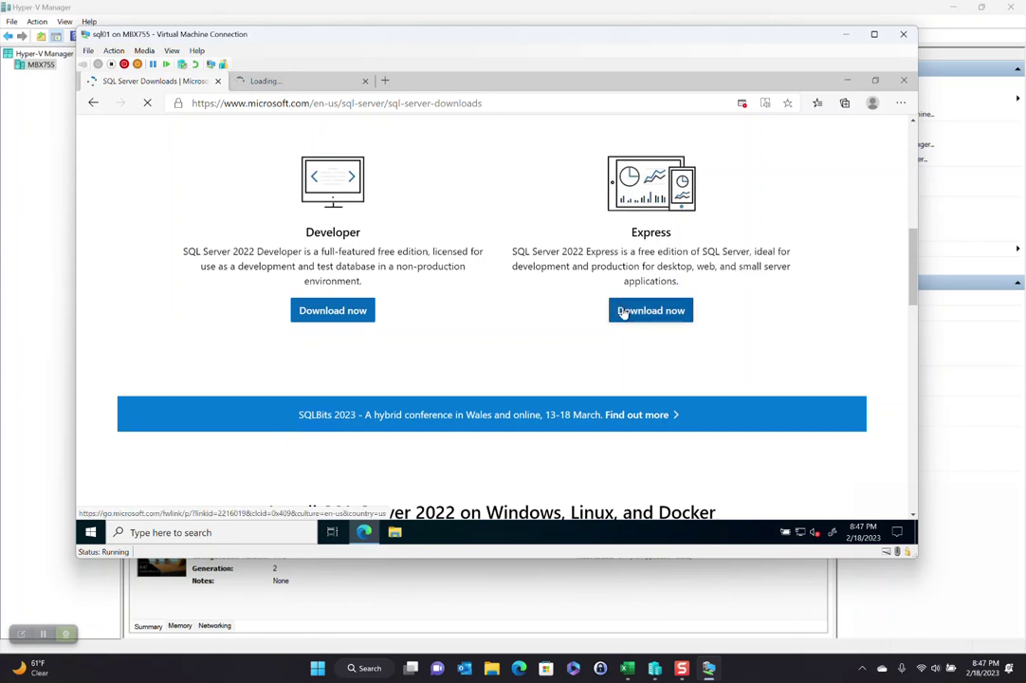
click(327, 83)
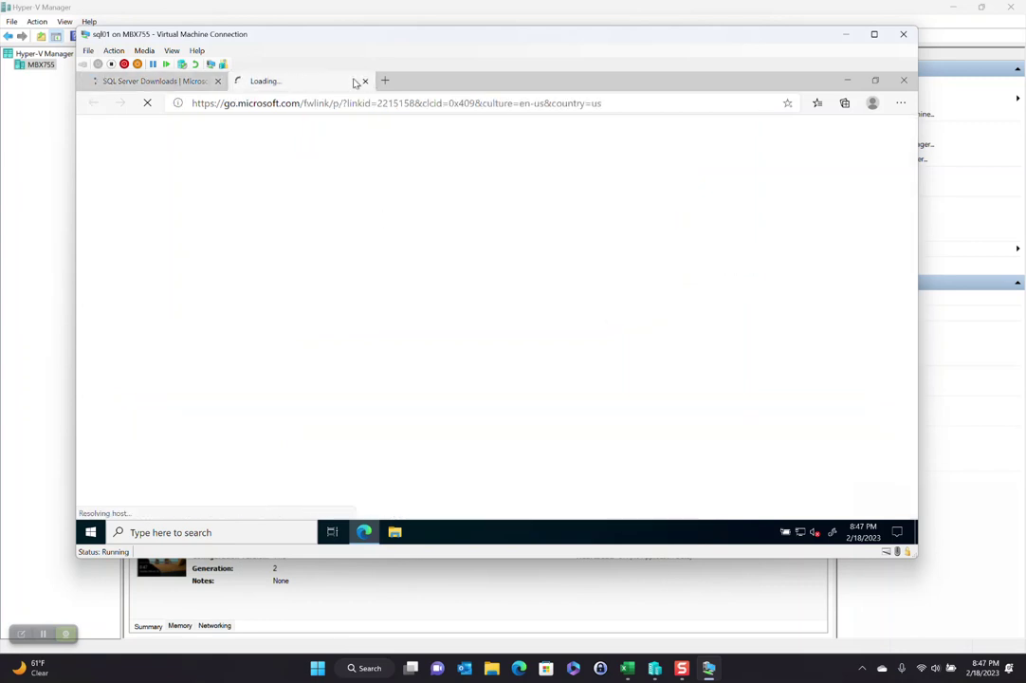
click(365, 82)
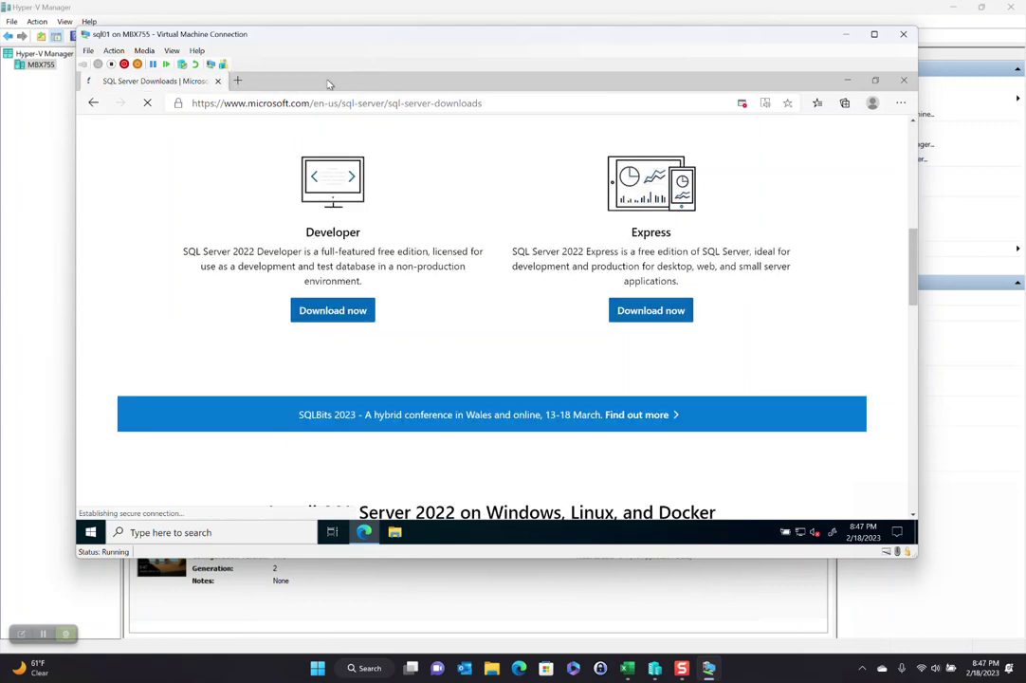
click(649, 313)
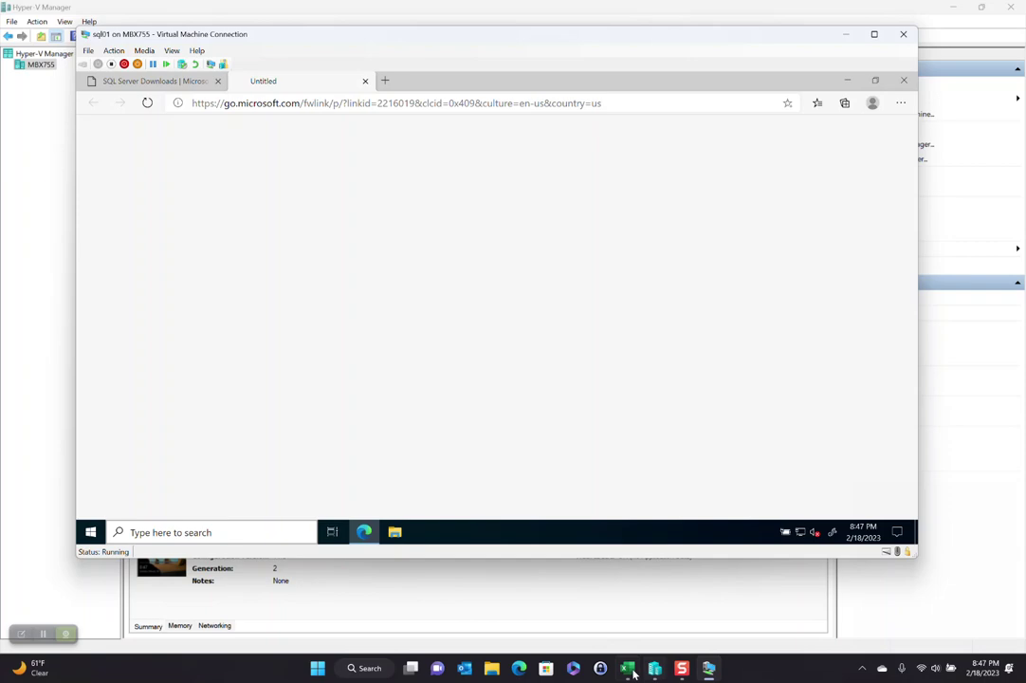
Step: Enter 'SQL Express' in sql01's Notes cell F4 of the Test Domain spreadsheet
key(alt+Tab)
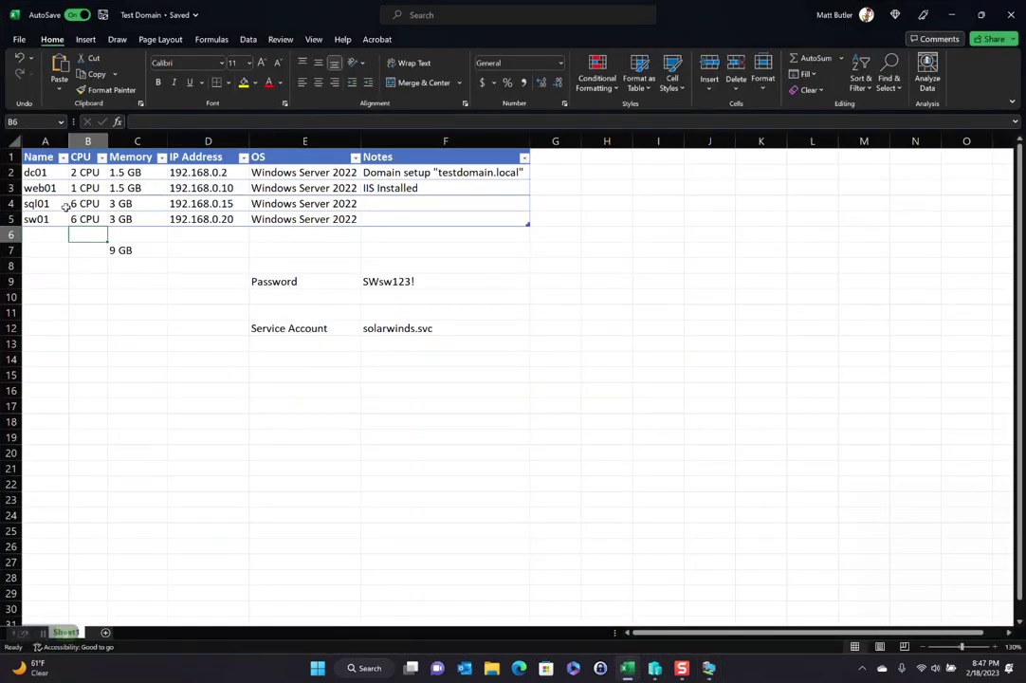
click(424, 205)
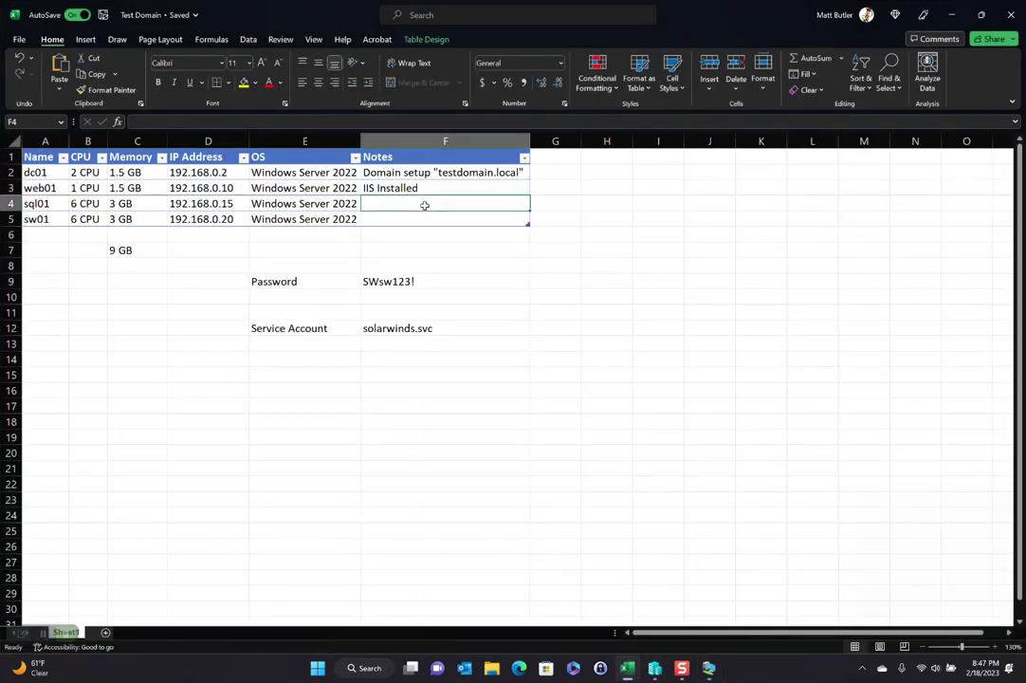
text(SQL Express)
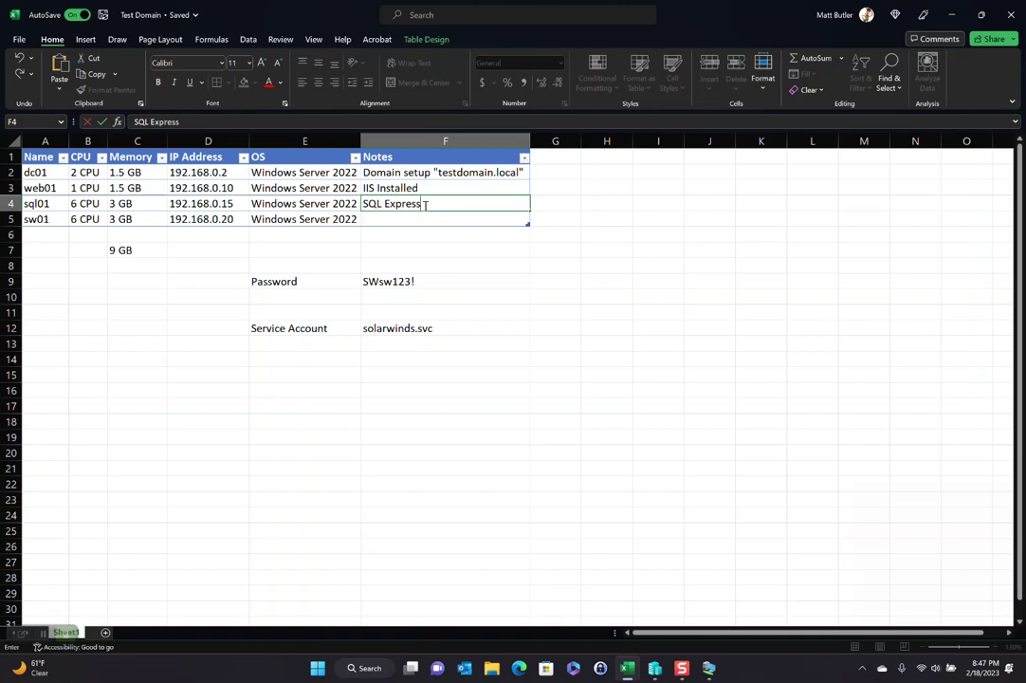
key(Return)
key(alt+Tab)
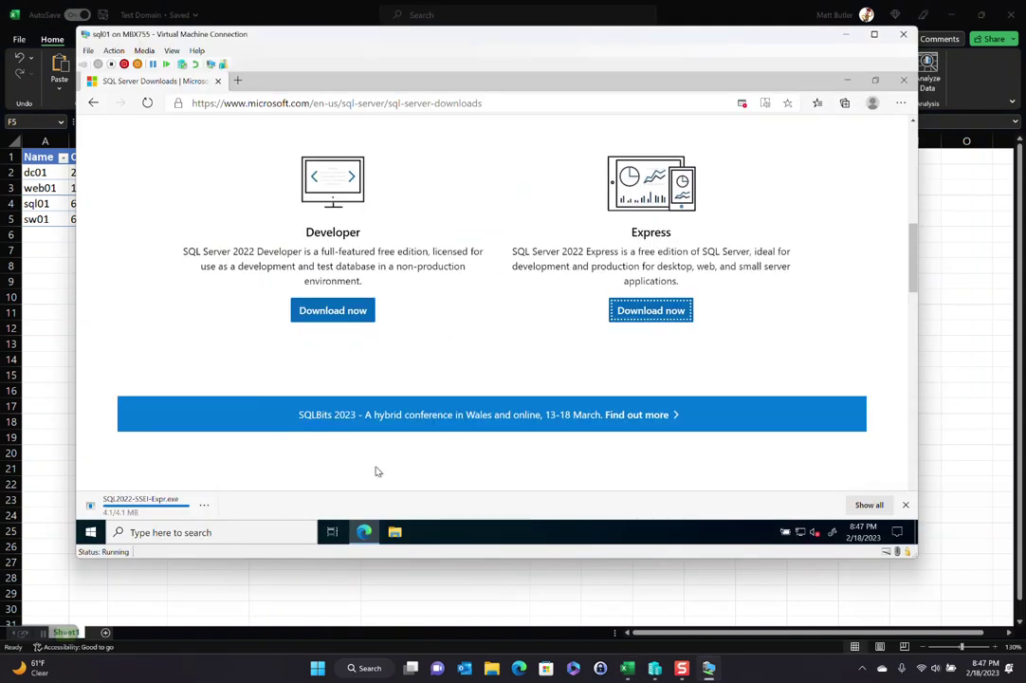
Step: Launch SQL2022-SSEI-Expr.exe from Edge's downloads bar, close Edge, and return to Excel
click(137, 507)
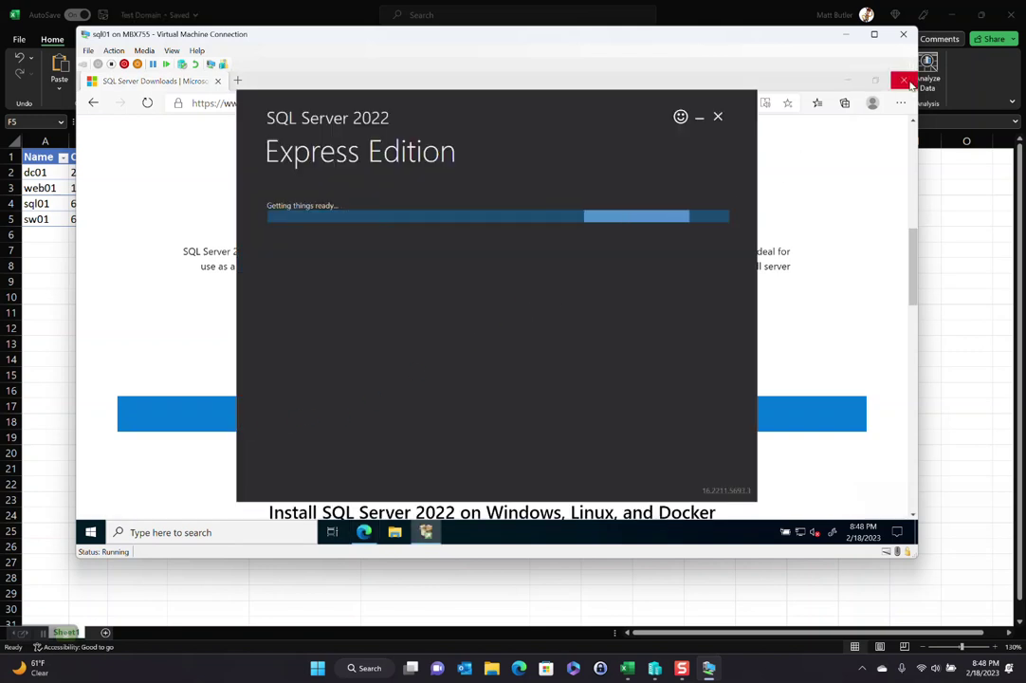
click(905, 77)
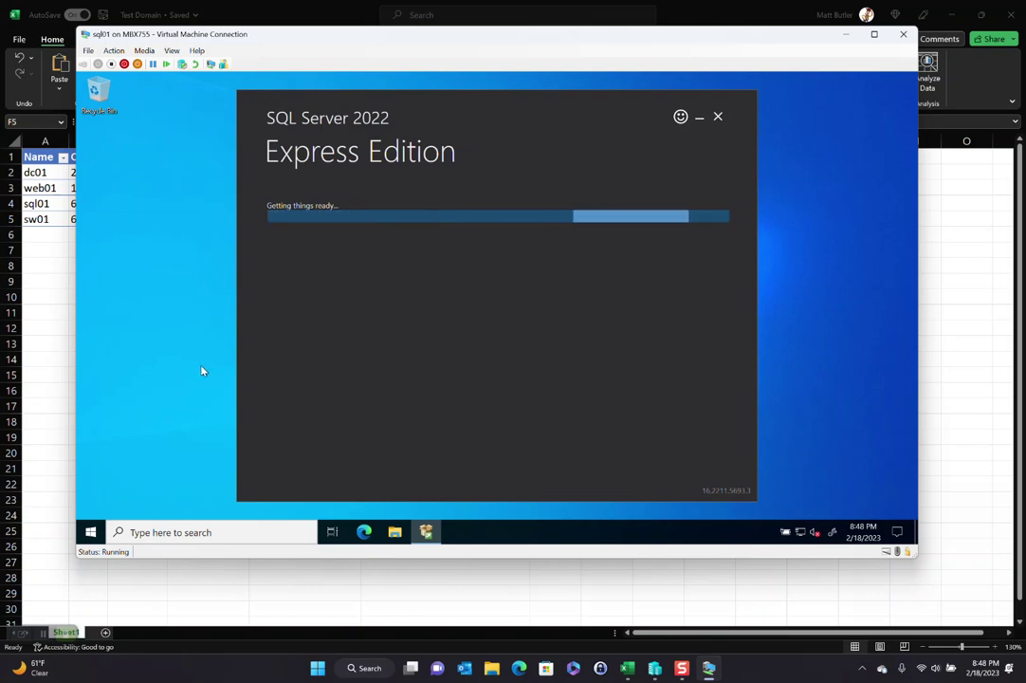
click(21, 226)
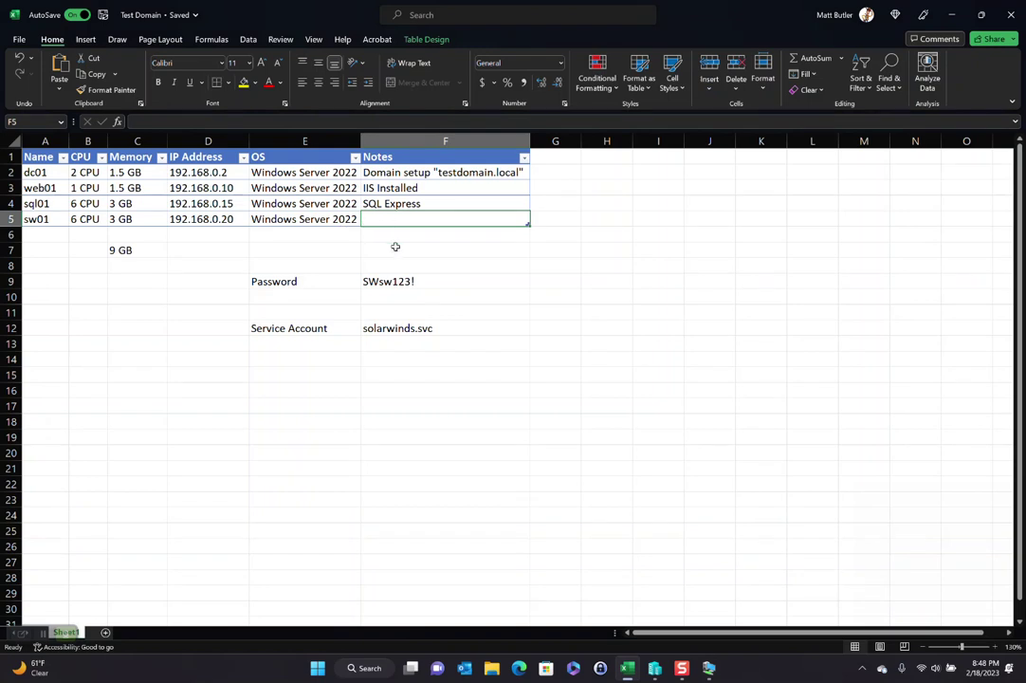
Step: Enter 'sql.svc' in F13 with the 'Service Account' label in E13, then minimize Excel
click(282, 344)
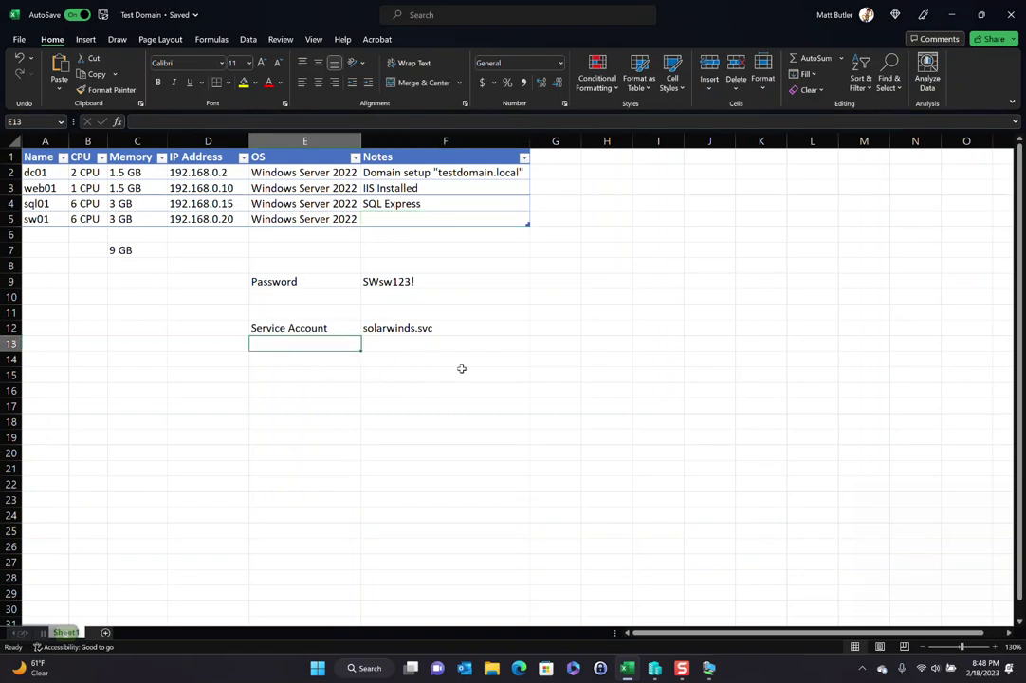
click(401, 345)
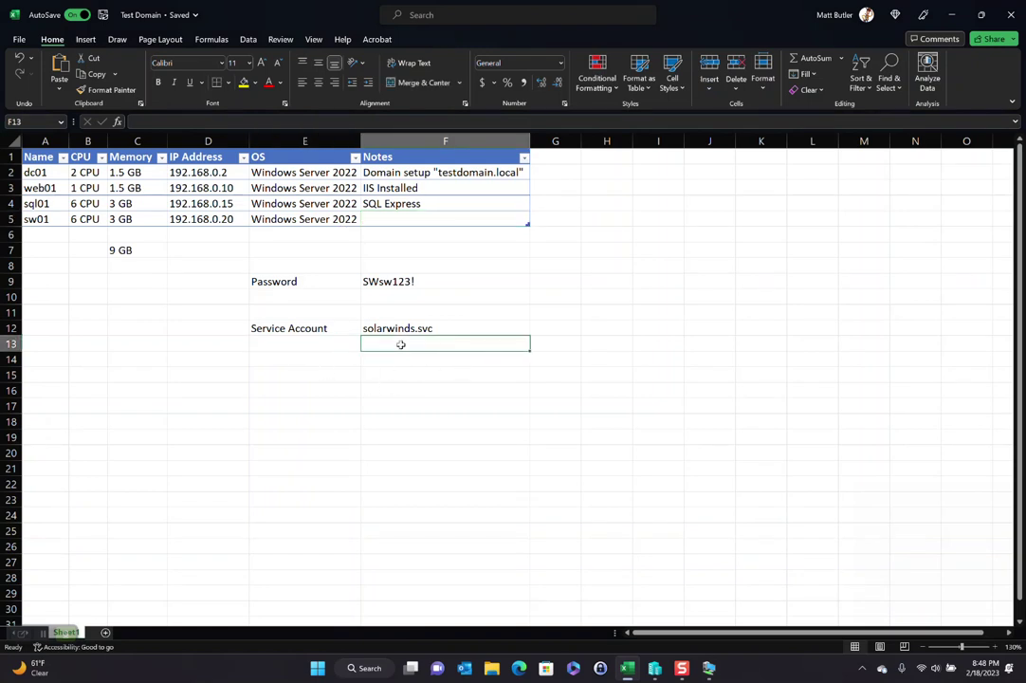
text(sql.sv)
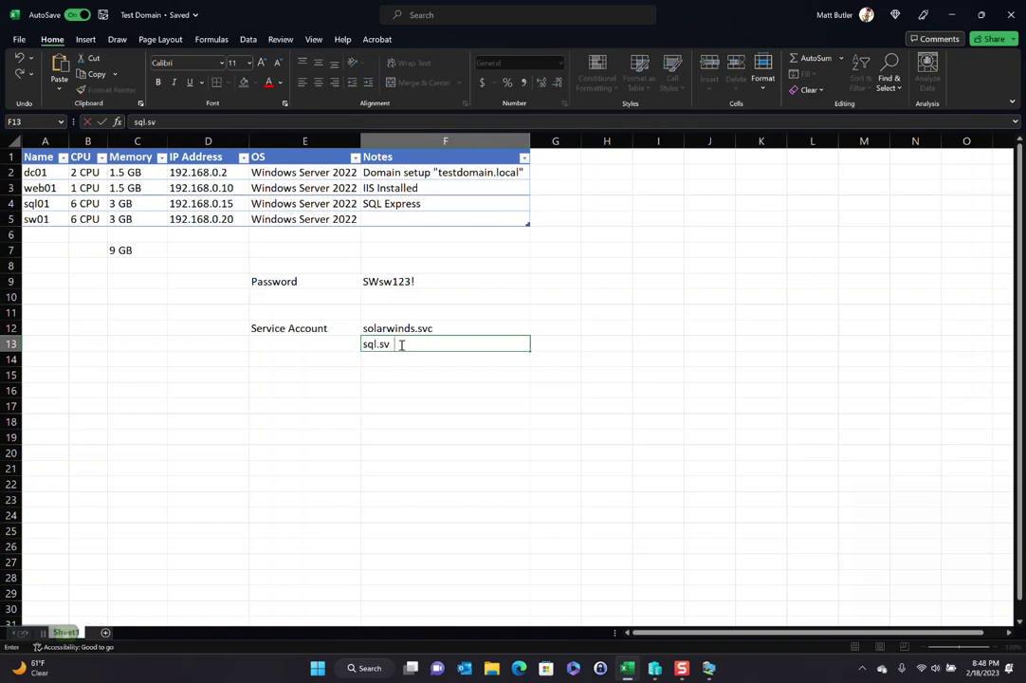
text(c)
key(Left)
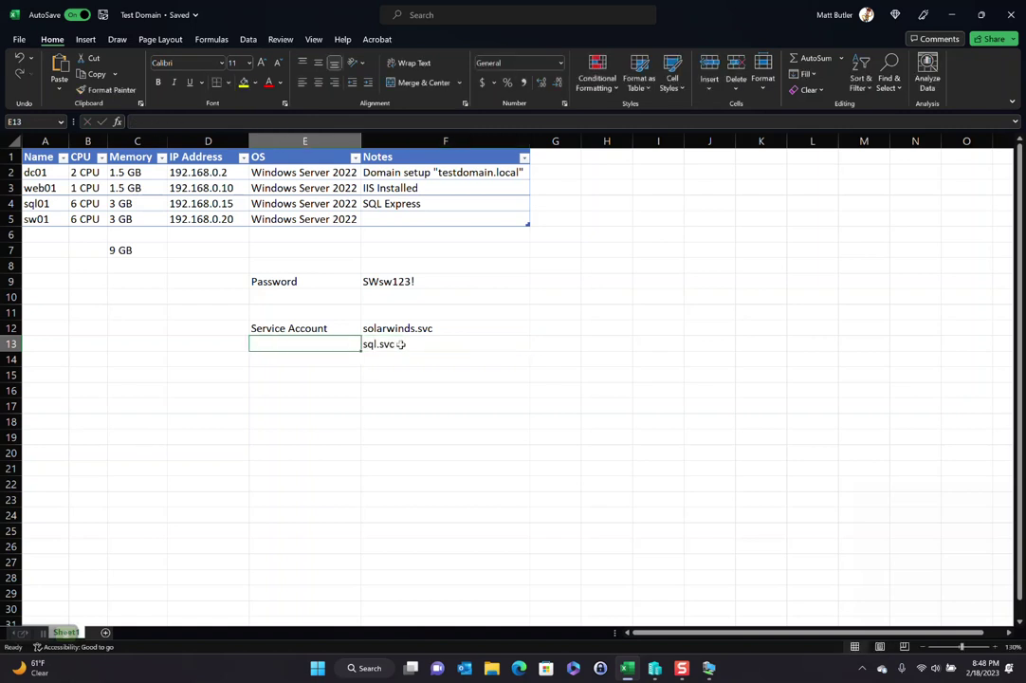
text(Service Account)
key(Return)
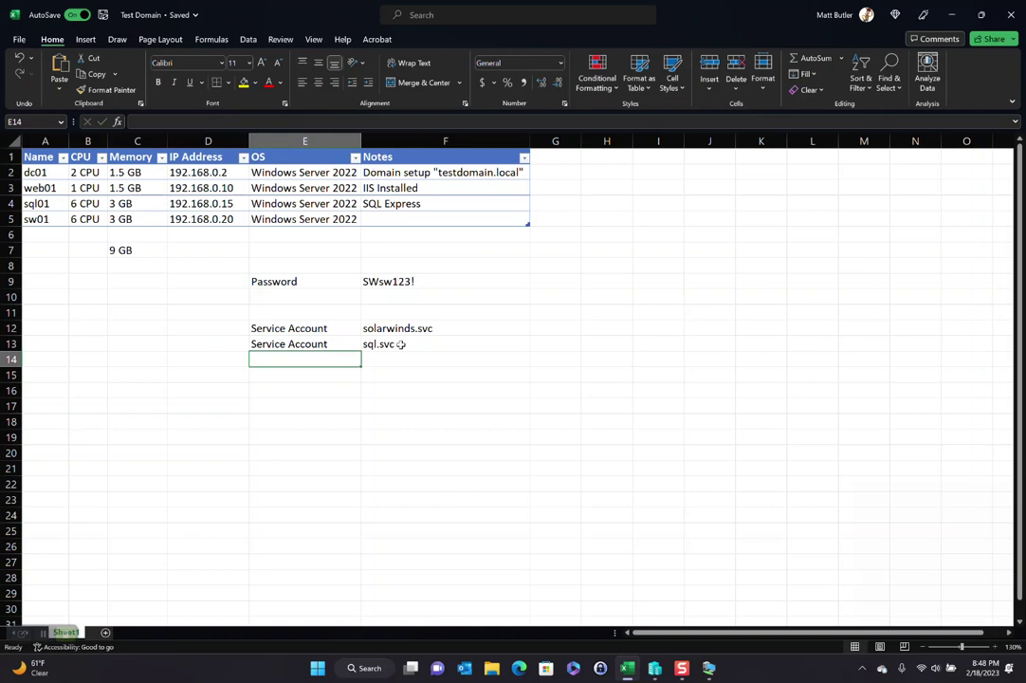
click(952, 15)
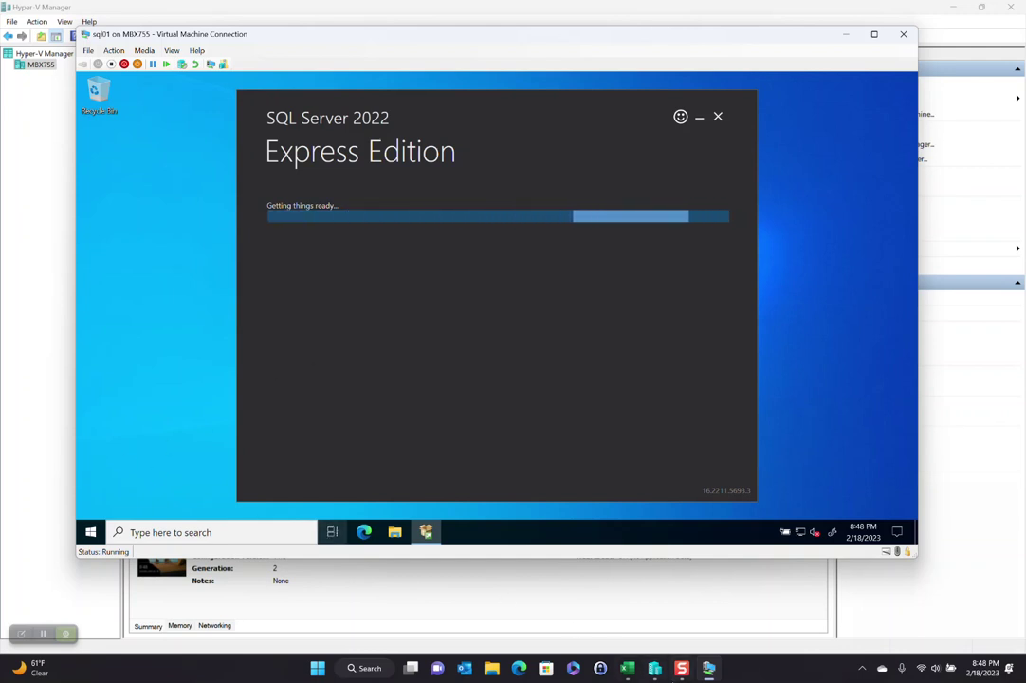
Step: Minimize the sql01 window and connect to dc01 at the default display size
click(656, 671)
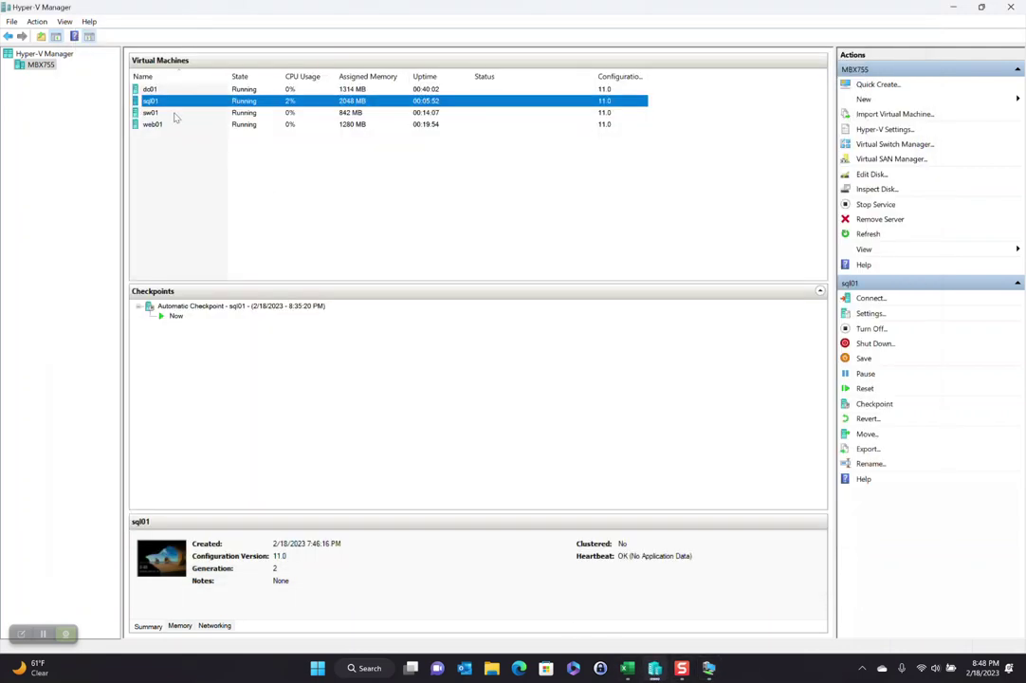
right_click(165, 90)
click(190, 97)
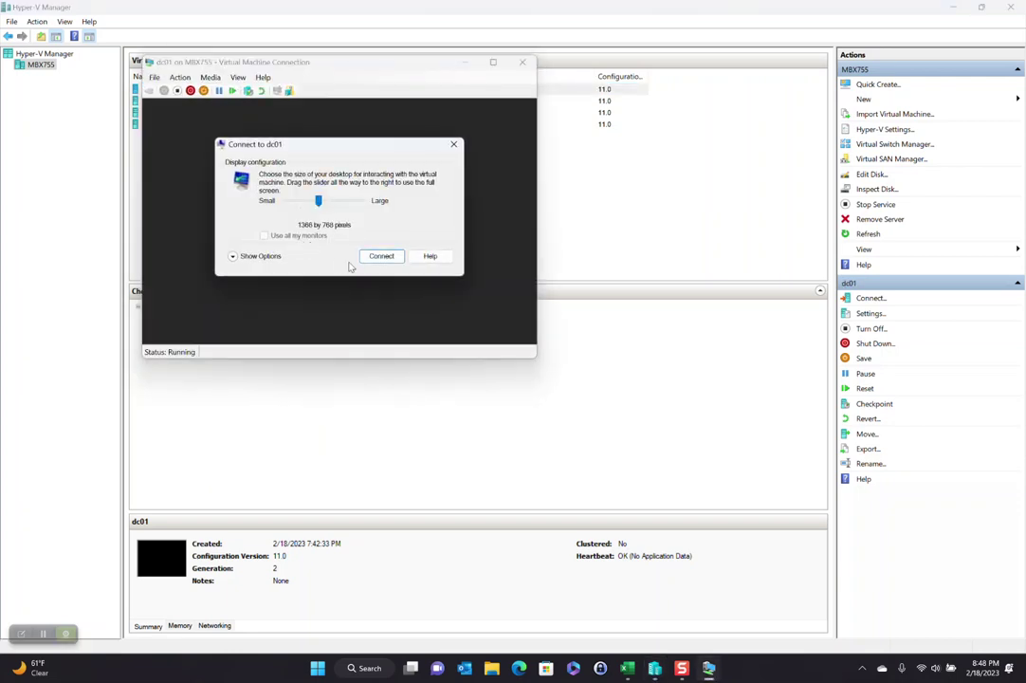
click(378, 257)
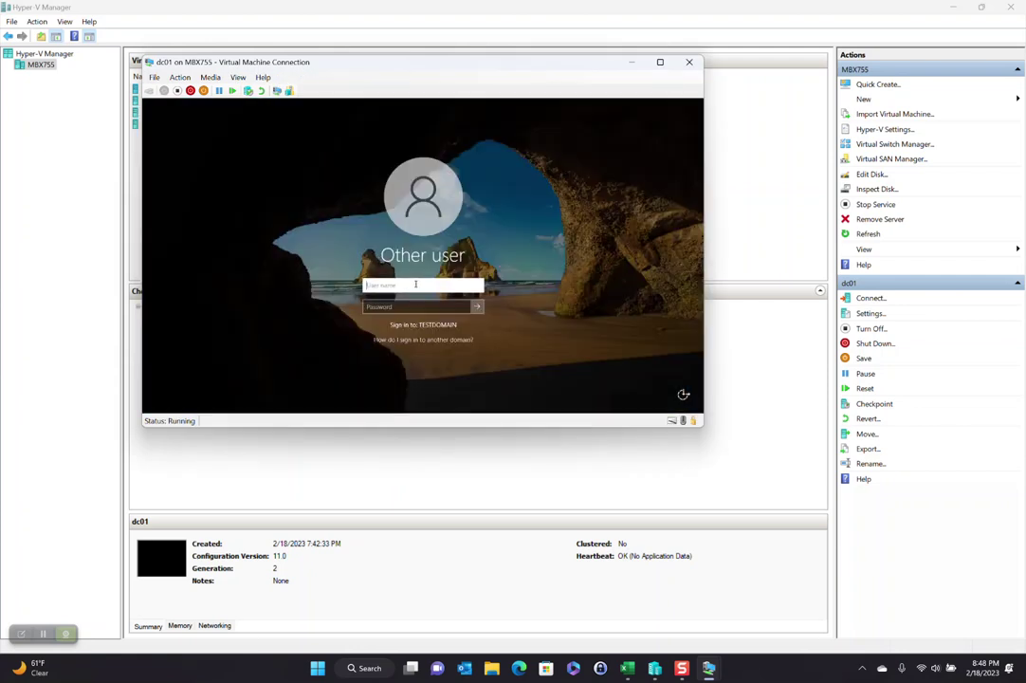
Step: Sign in to dc01 with the domain administrator account and its password
key(BackSpace)
key(BackSpace)
key(BackSpace)
key(BackSpace)
key(BackSpace)
key(BackSpace)
key(Tab)
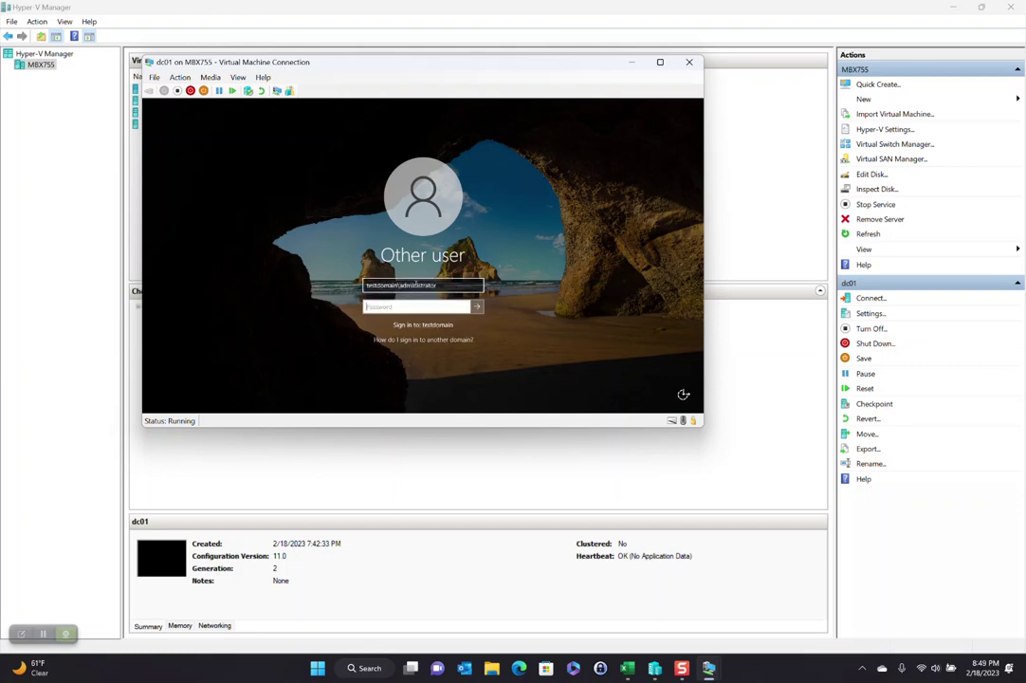
key(Return)
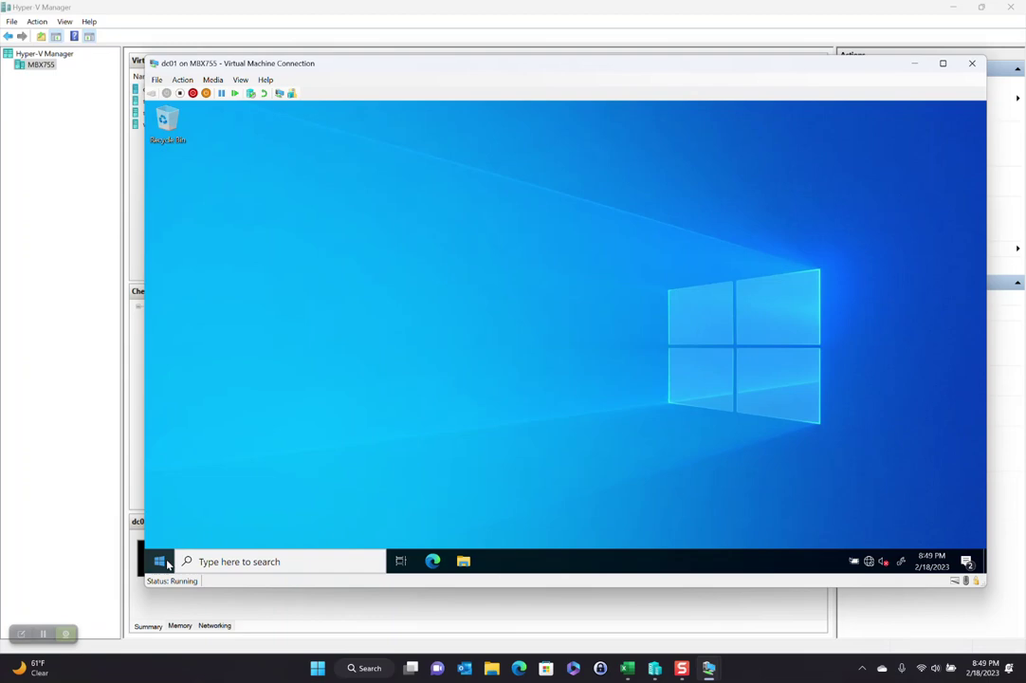
Step: Launch Active Directory Users and Computers and browse testdomain.local to the Users container
click(162, 562)
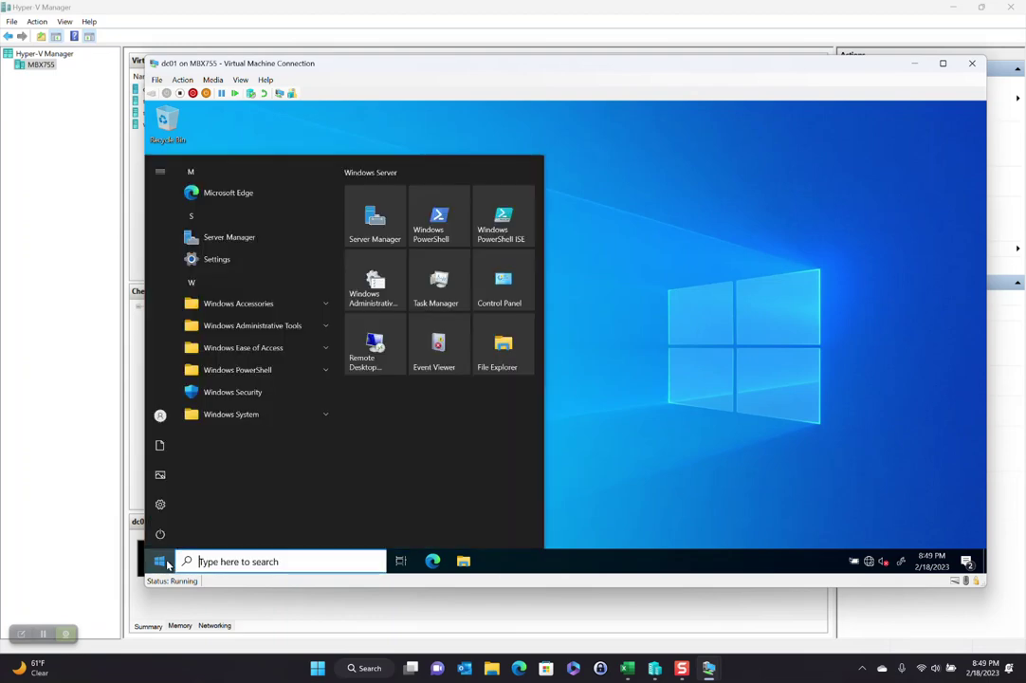
click(251, 325)
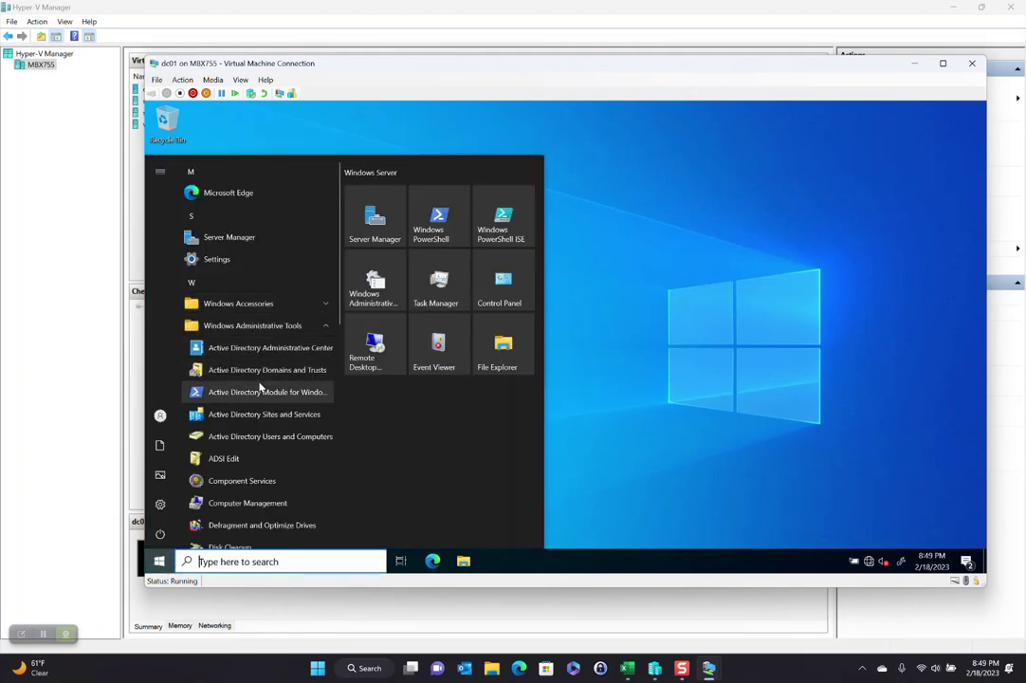
click(258, 438)
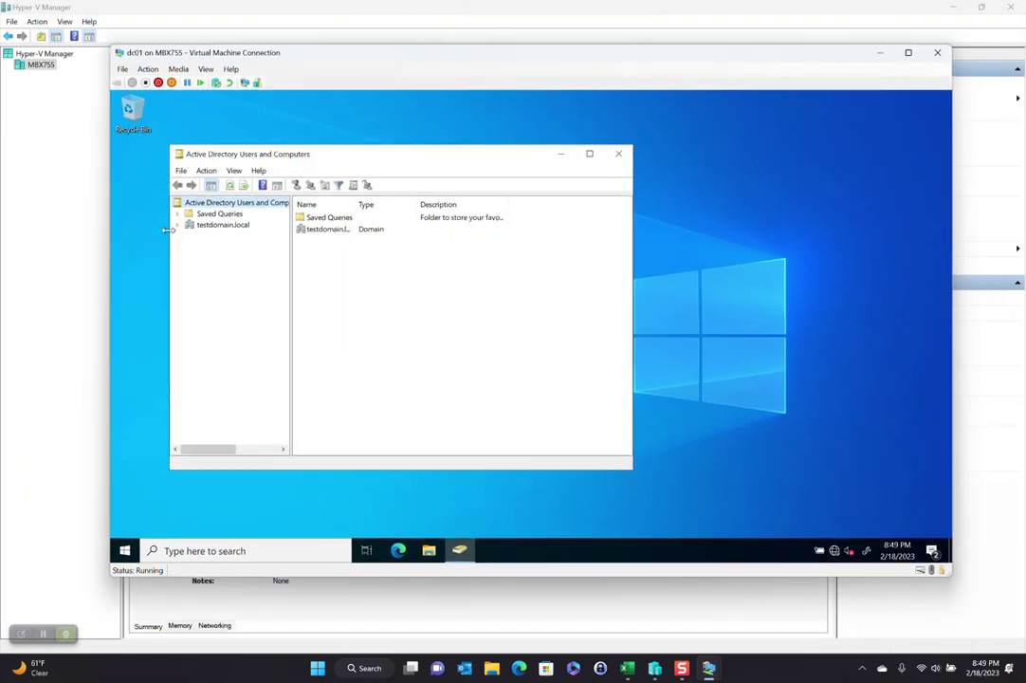
click(177, 225)
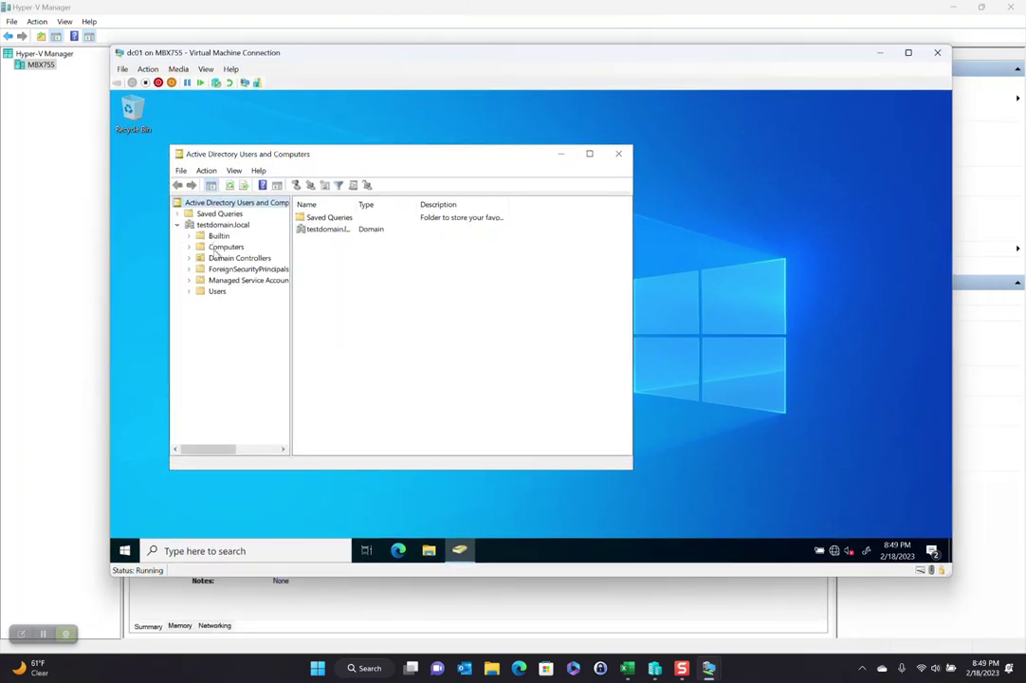
click(235, 258)
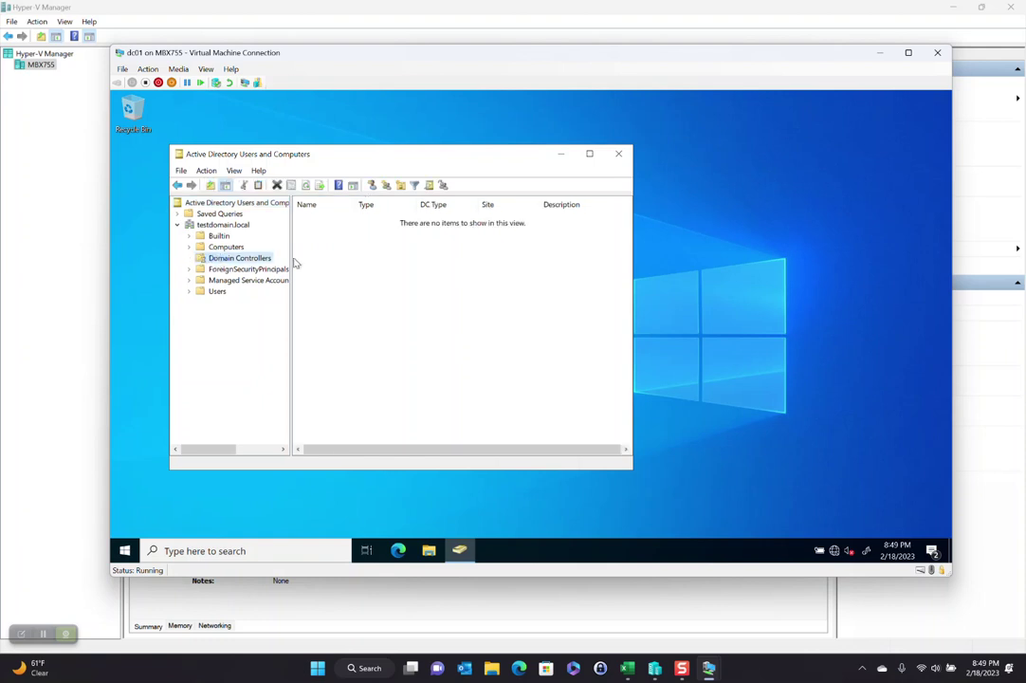
click(226, 246)
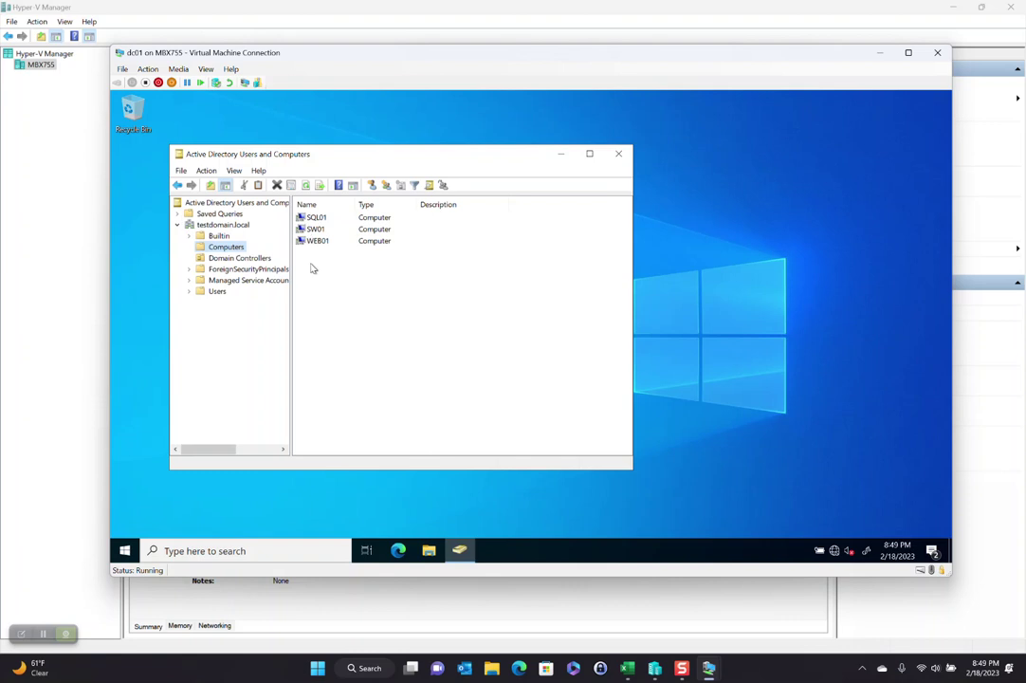
click(195, 293)
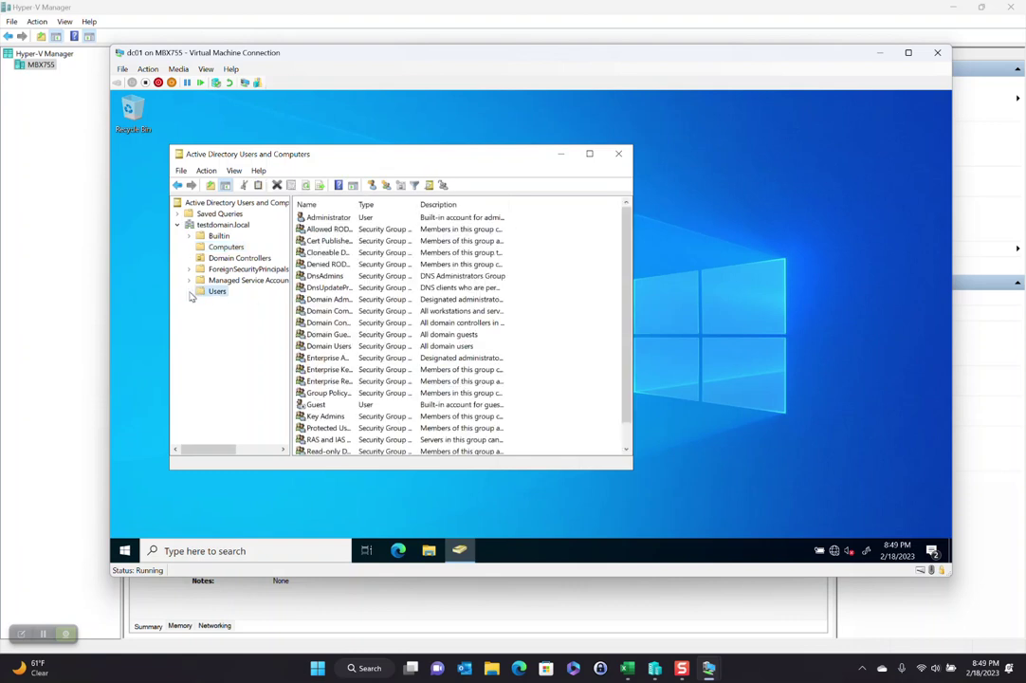
Step: Start a new user object in the Users container
right_click(200, 295)
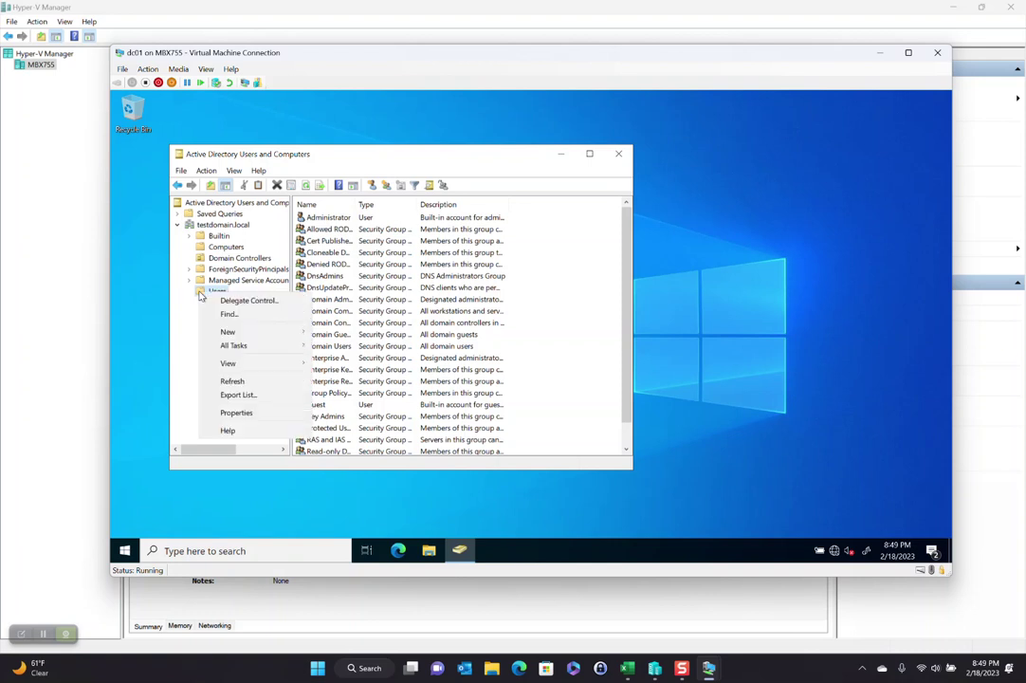
right_click(588, 299)
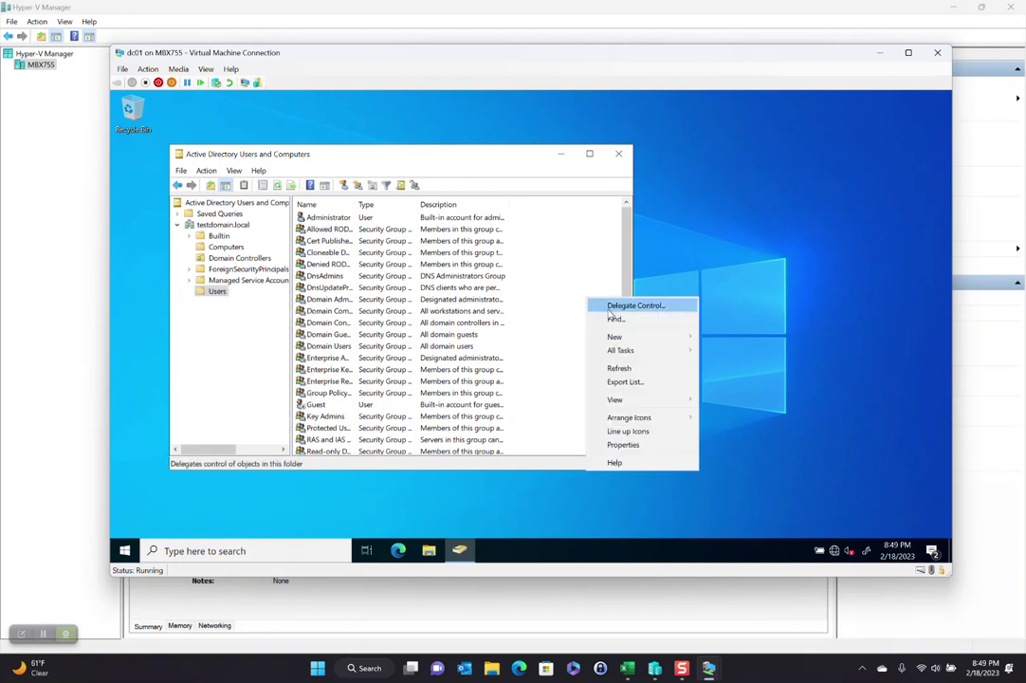
mouse_move(615, 340)
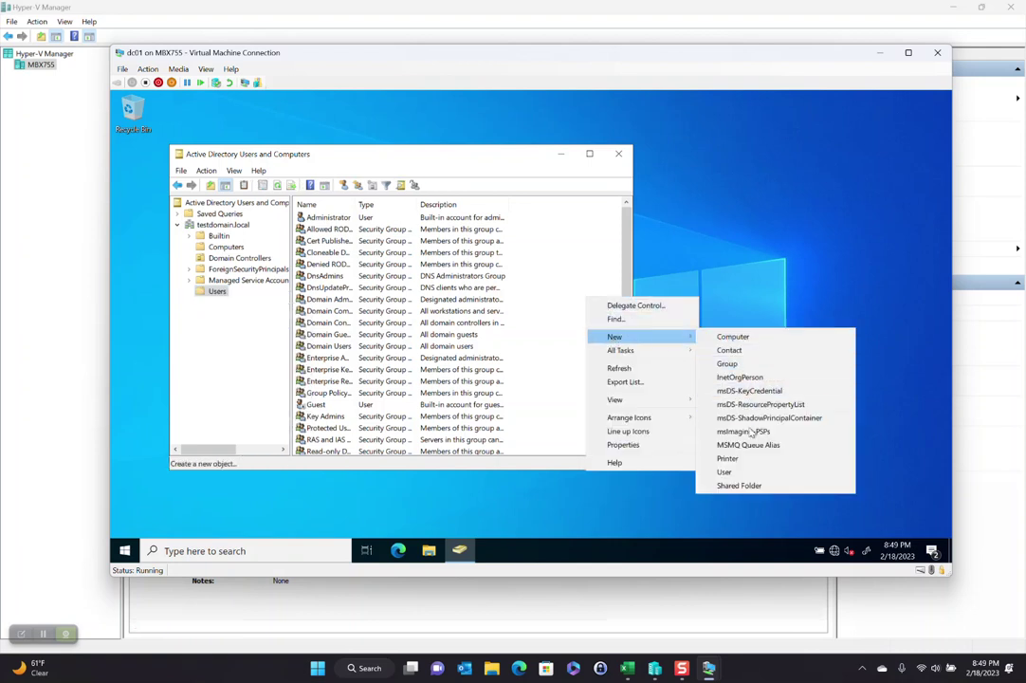
click(726, 472)
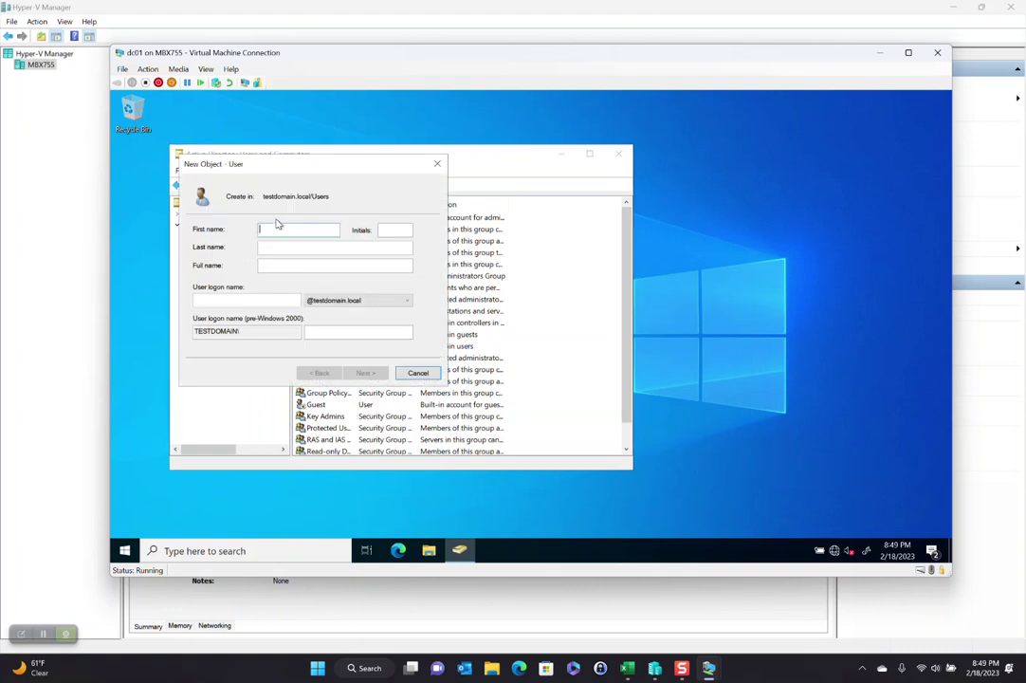
Step: Enter logon name solarwinds.svc, first name Solarwinds and last name Service Account
click(258, 297)
text(solarwinds.svc)
key(Tab)
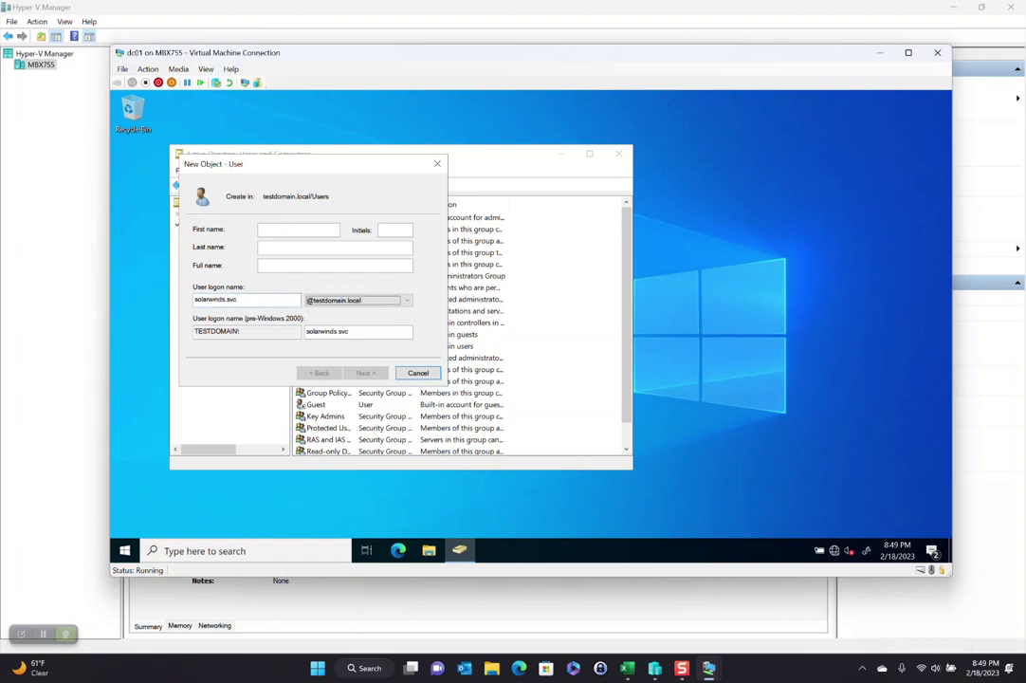
click(305, 227)
text(Solar)
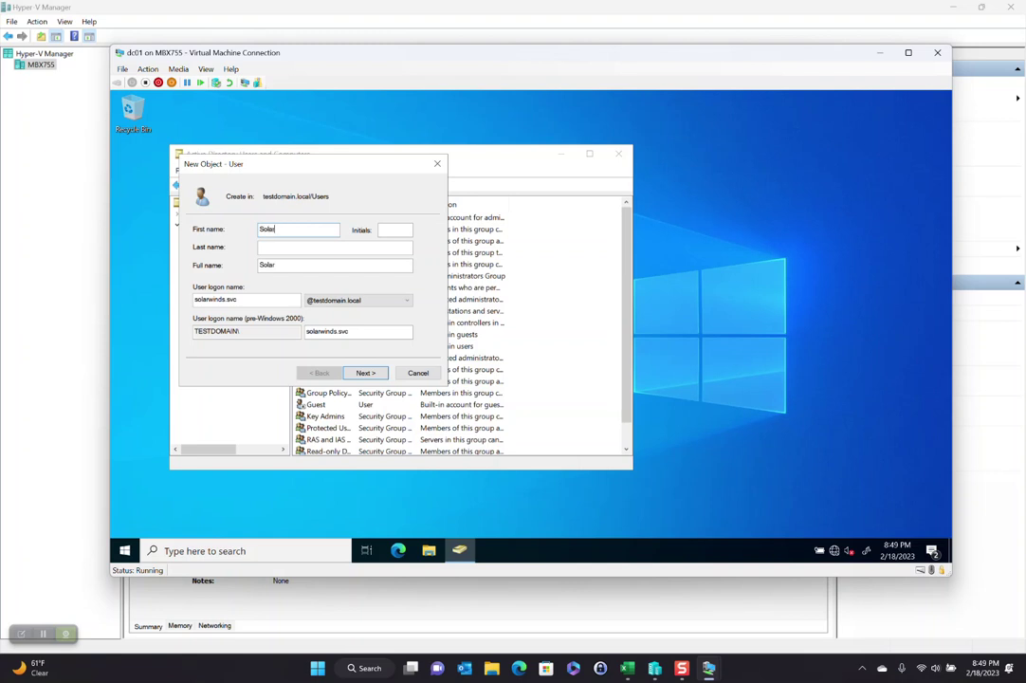
text(winds)
key(Tab)
drag(277, 247, 230, 246)
text(Service Account)
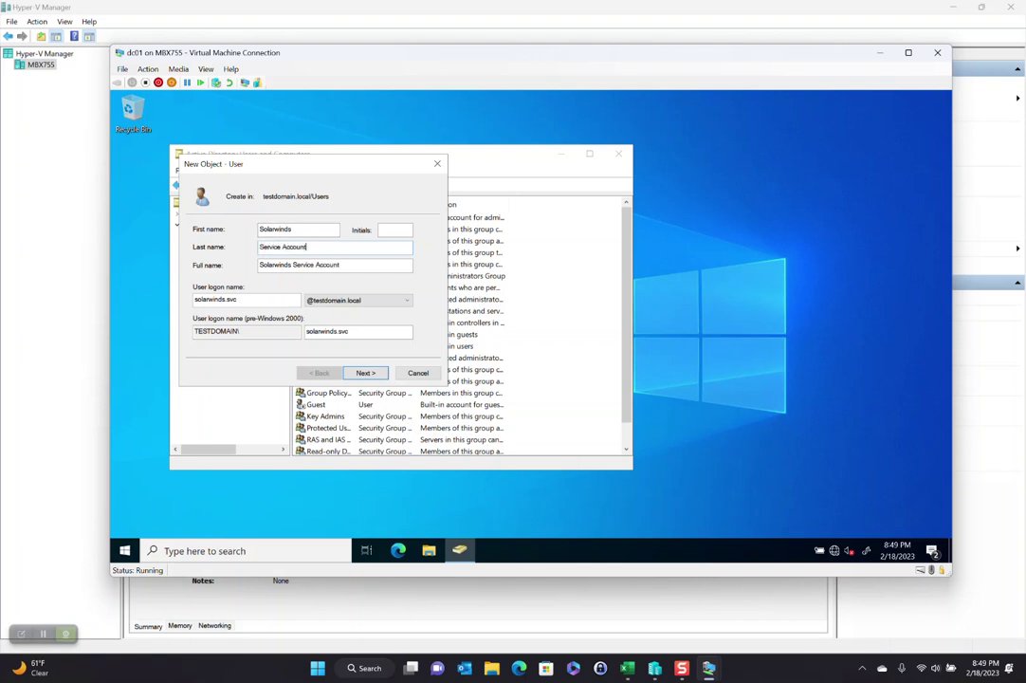
key(Return)
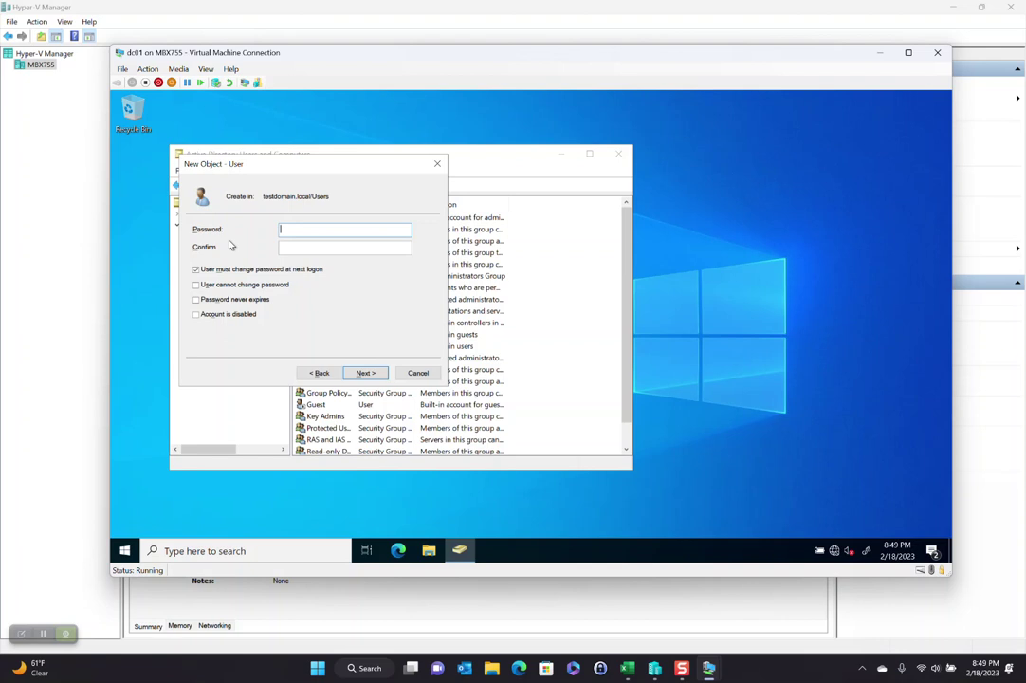
Step: Set the account password, drop the must-change requirement, and make it never expire
click(271, 270)
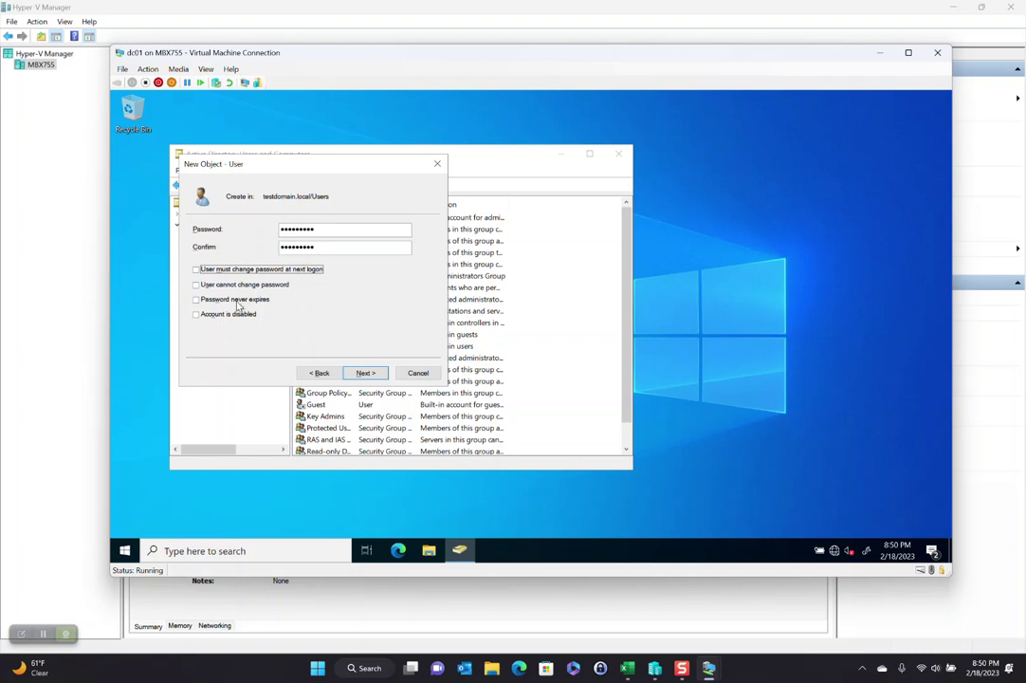
click(236, 300)
click(380, 377)
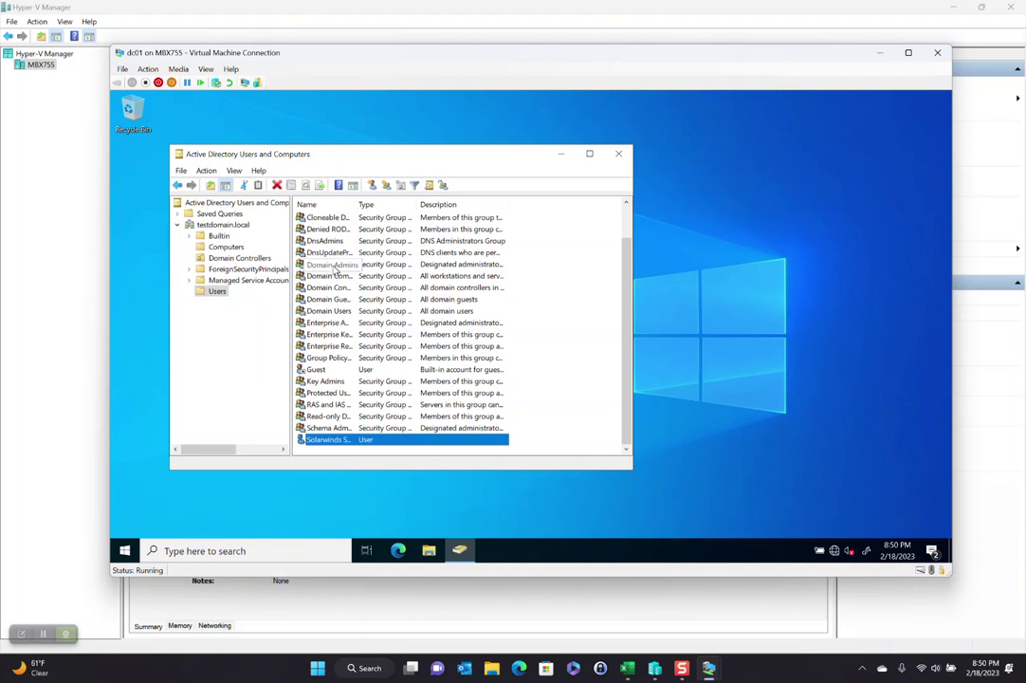
Step: Add solarwinds.svc as a member of the Domain Admins group
double_click(333, 268)
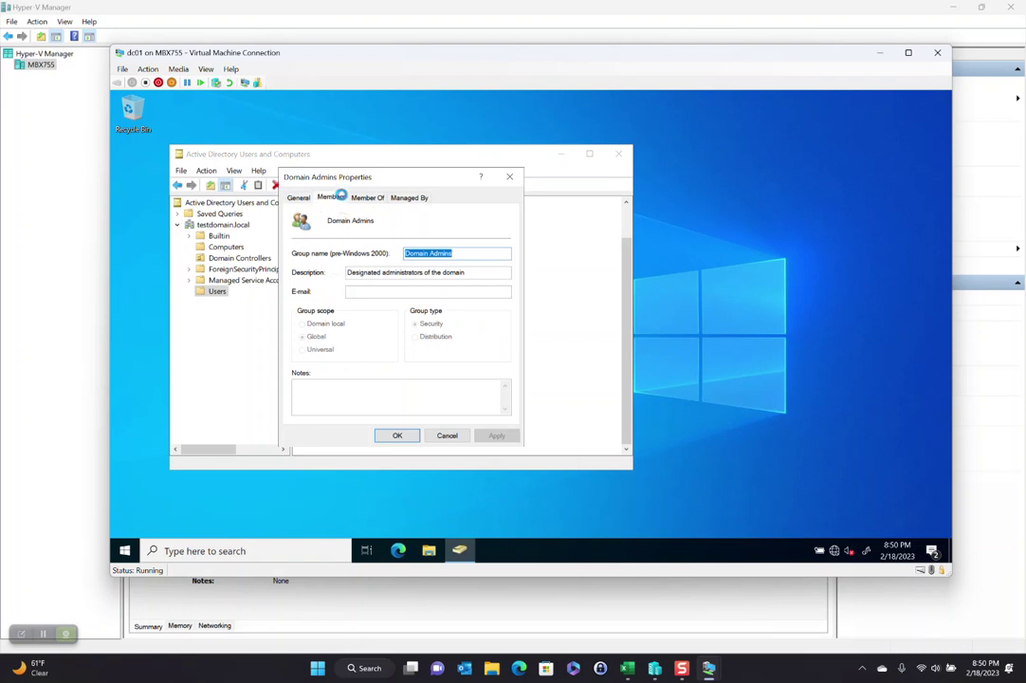
click(340, 197)
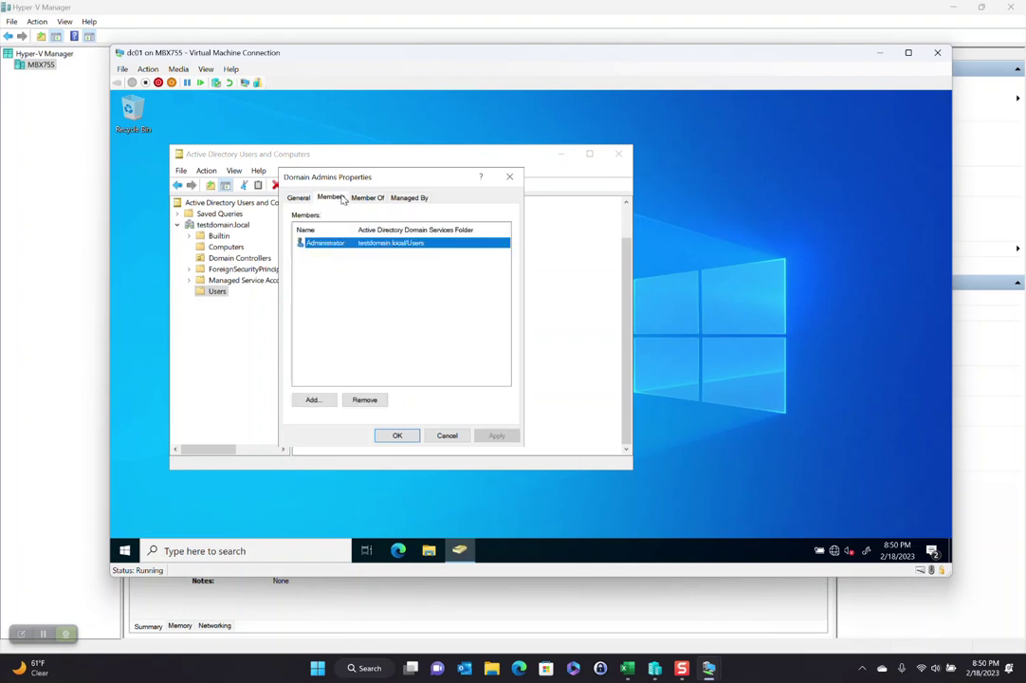
click(314, 400)
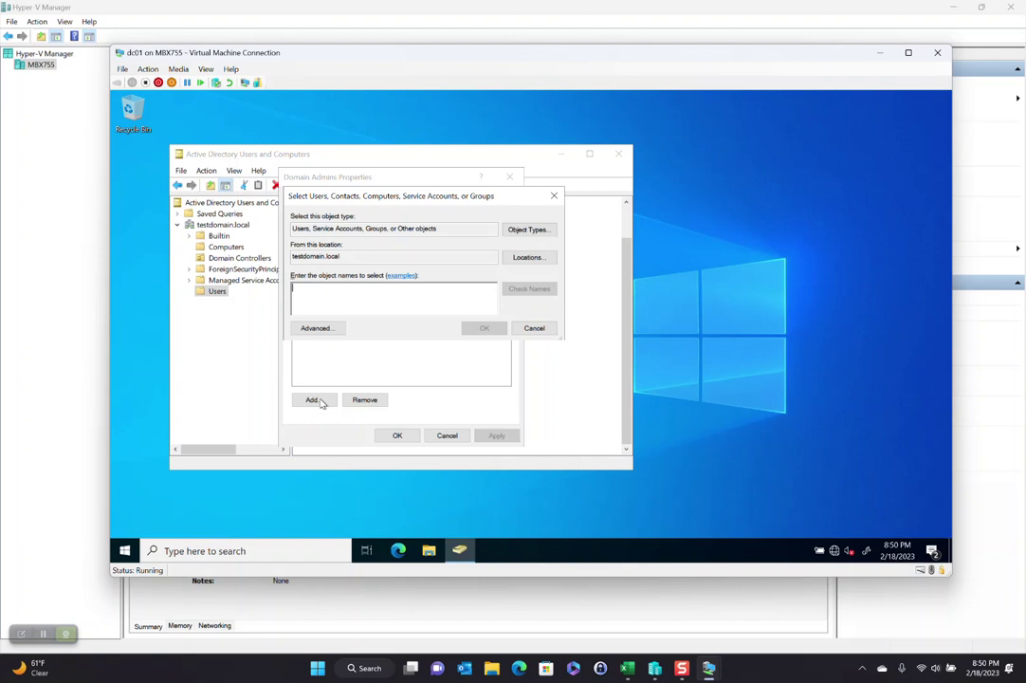
text(so)
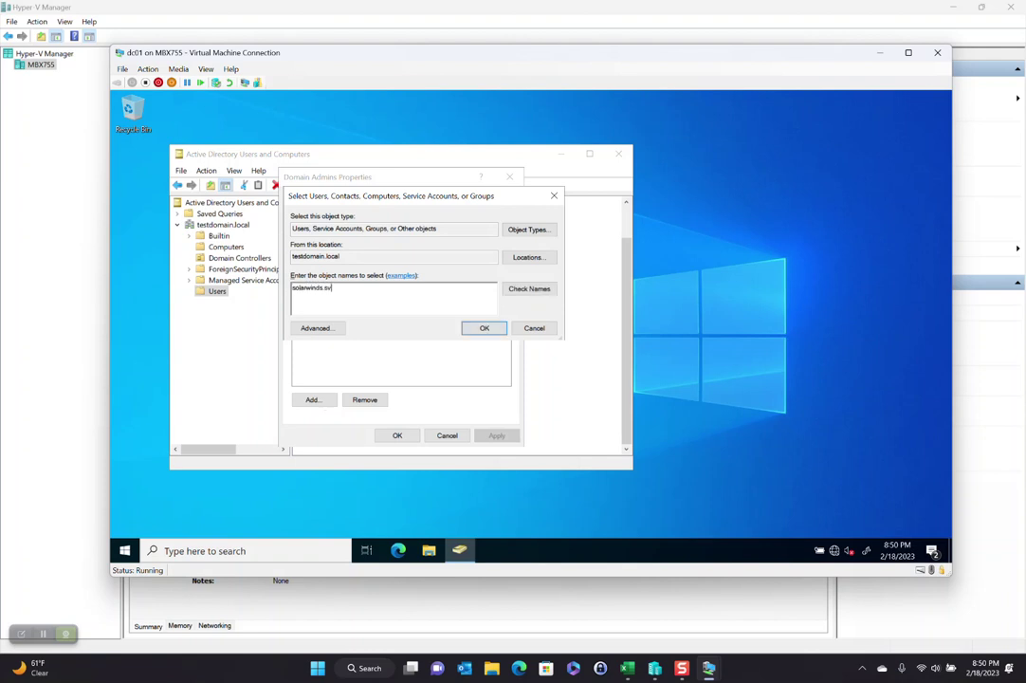
text(larwinds.sv)
key(Return)
click(397, 436)
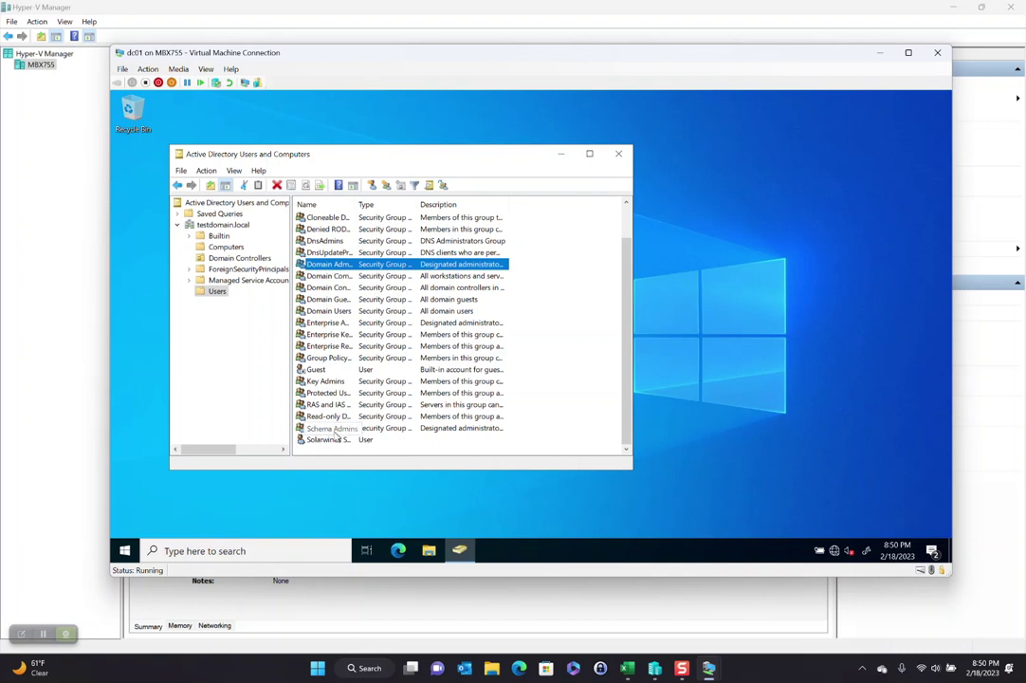
Step: Try removing the Solarwinds account from Domain Users, which fails because it's the primary group
double_click(327, 439)
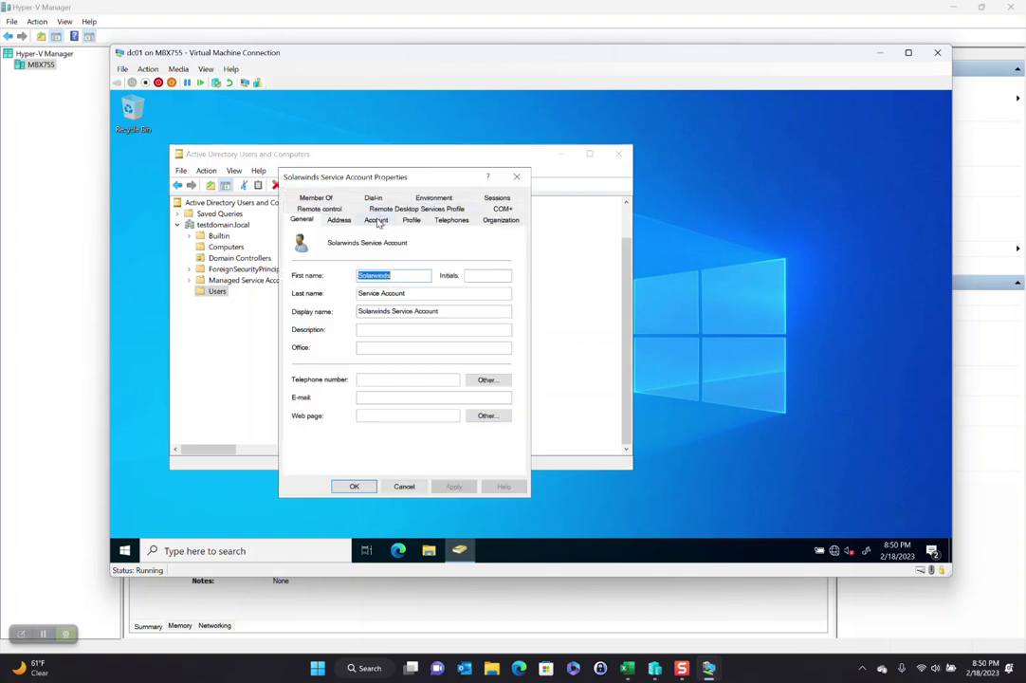
click(316, 198)
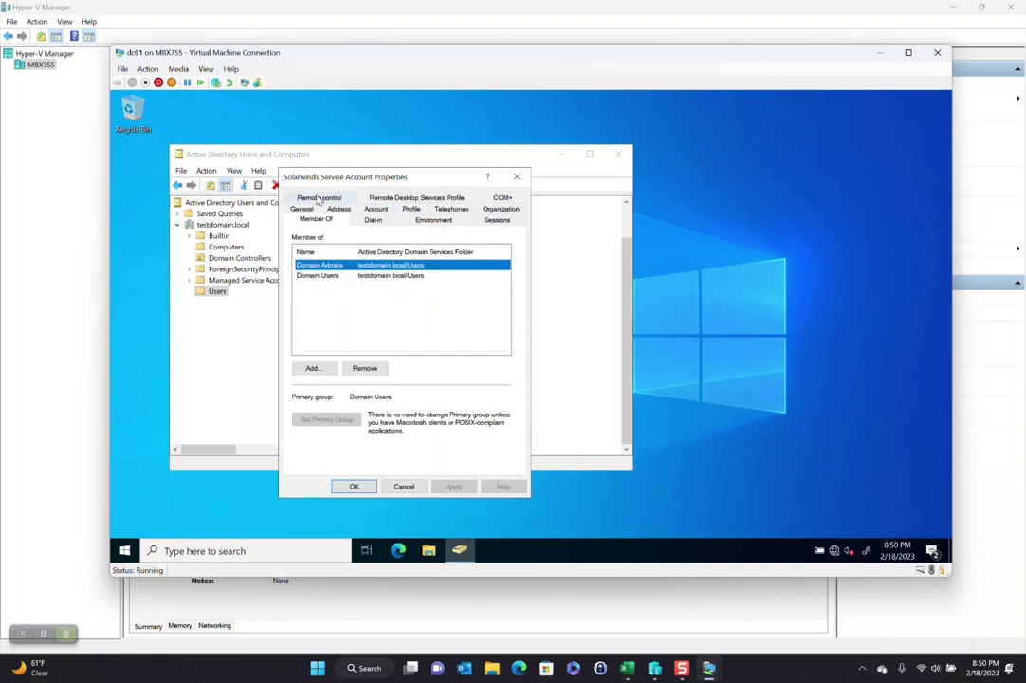
click(332, 275)
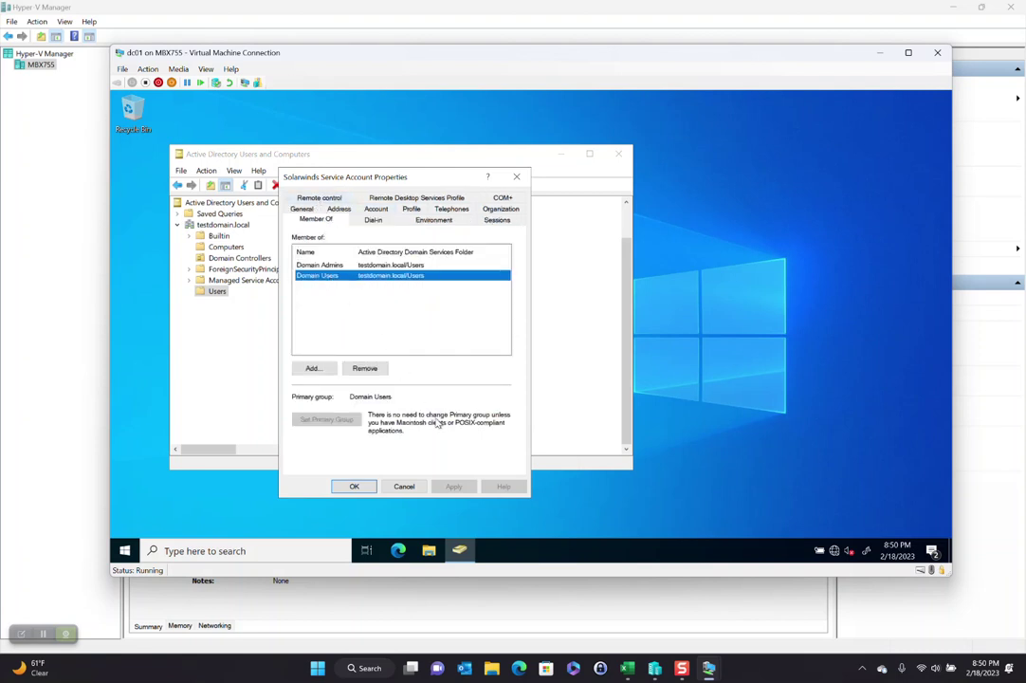
click(365, 367)
click(582, 405)
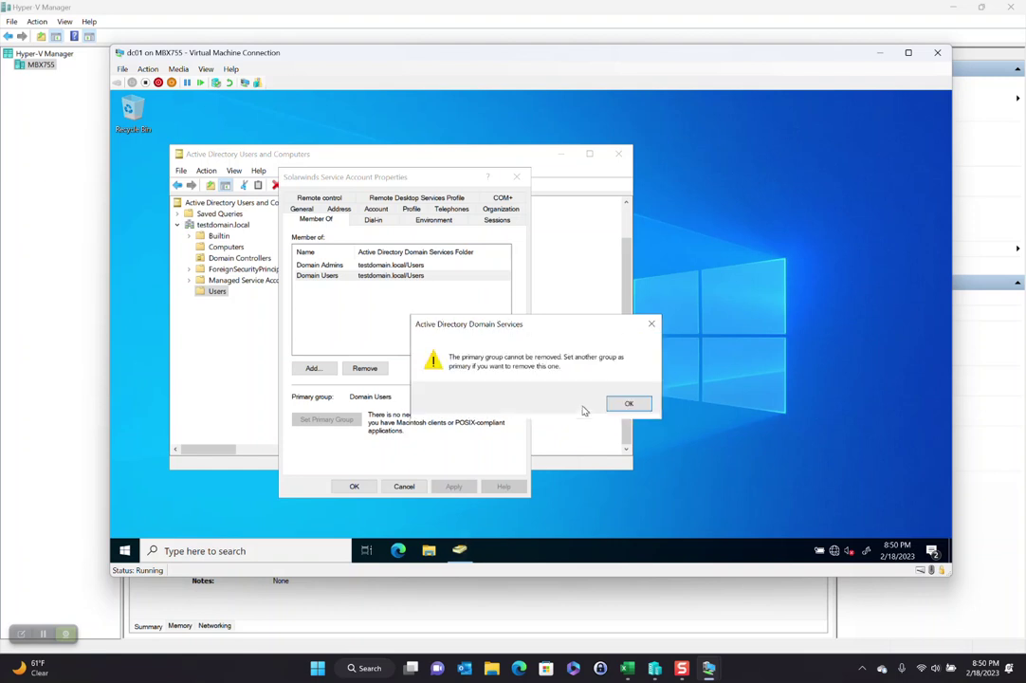
click(635, 404)
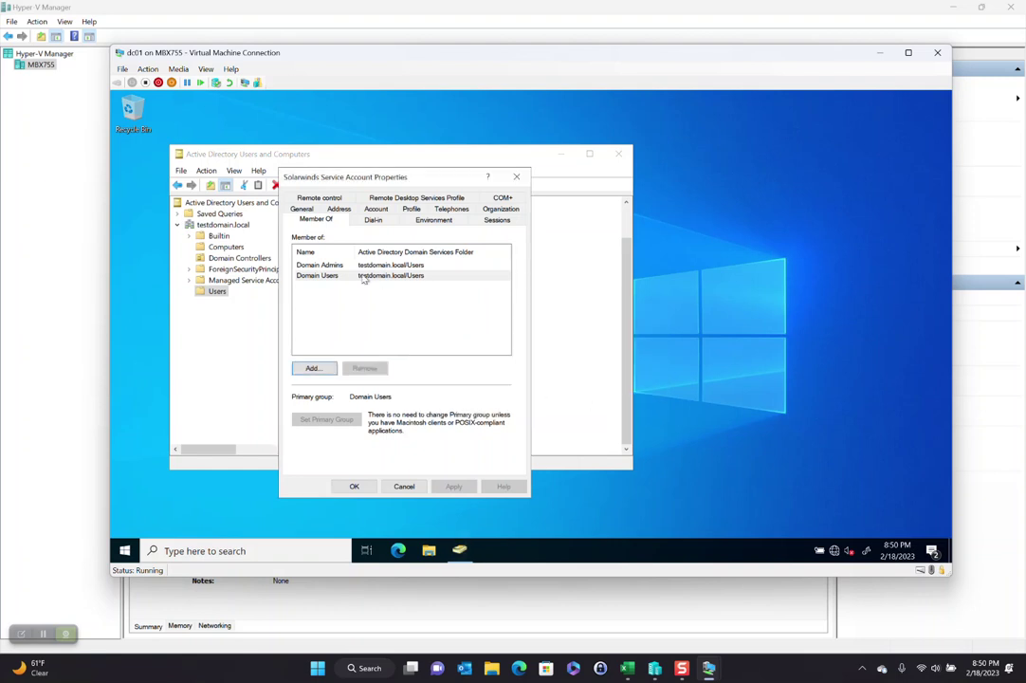
Step: Make Domain Admins the primary group, remove Domain Users, and save the properties
click(363, 277)
key(Up)
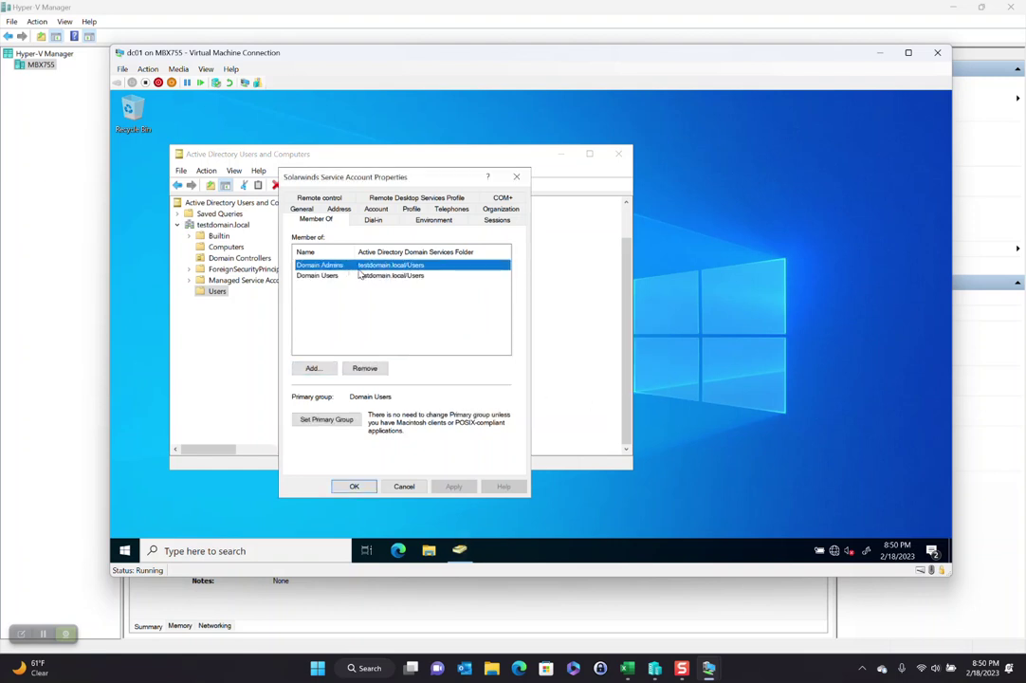
click(317, 422)
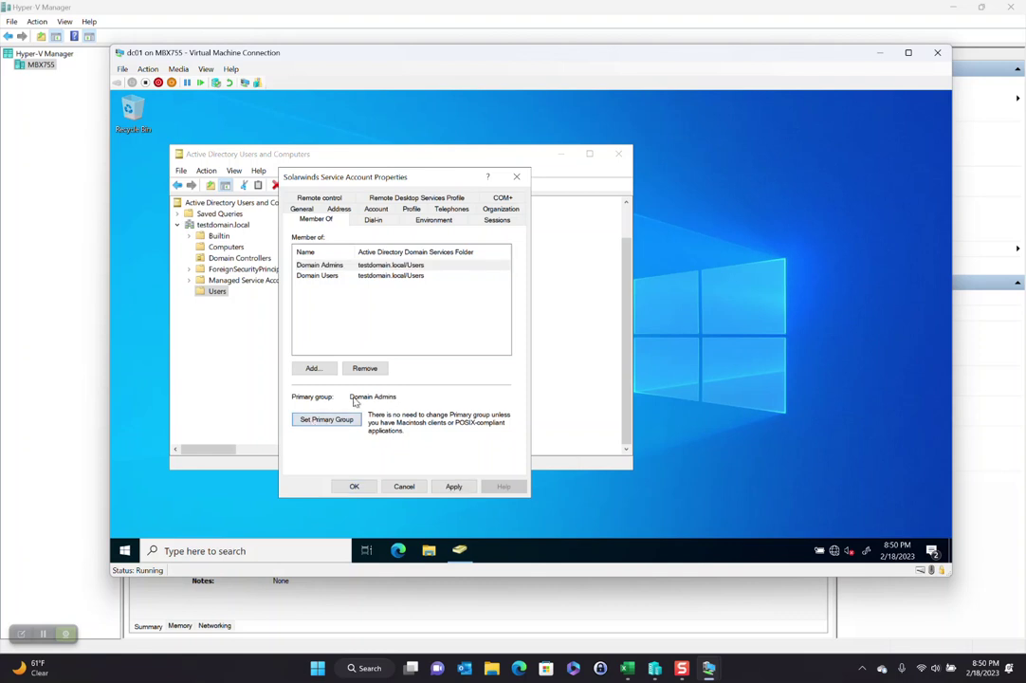
click(376, 277)
click(365, 368)
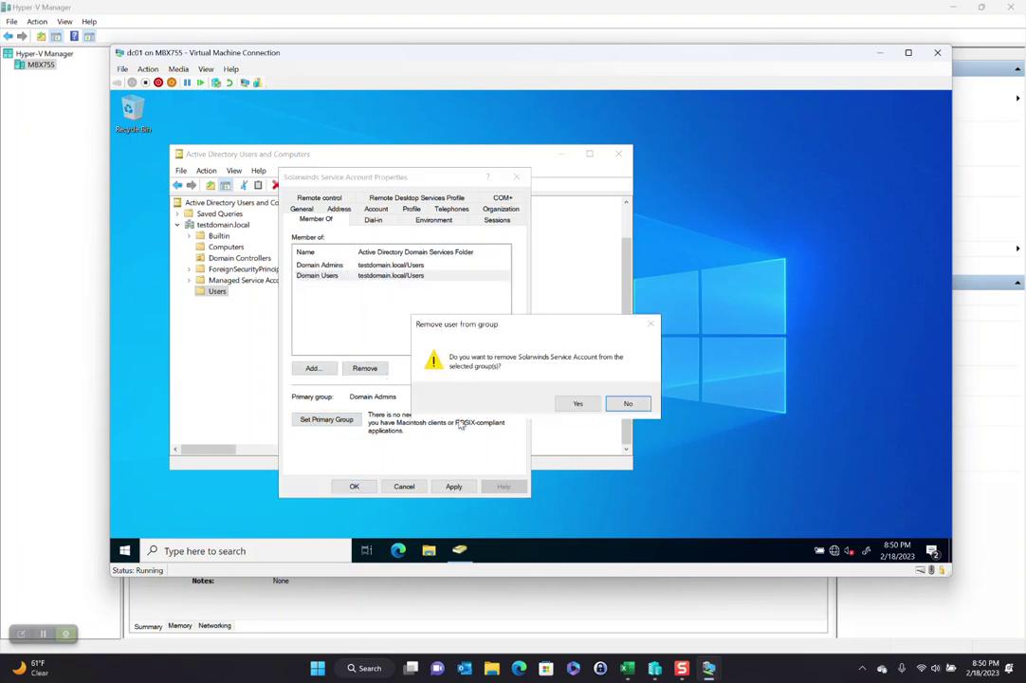
click(583, 404)
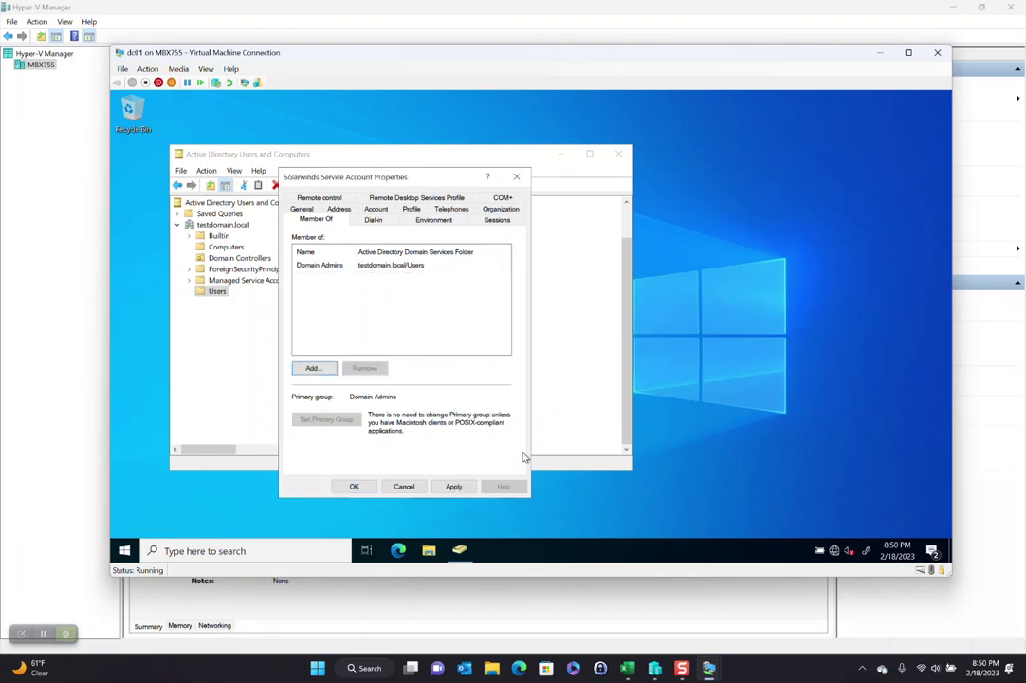
click(355, 486)
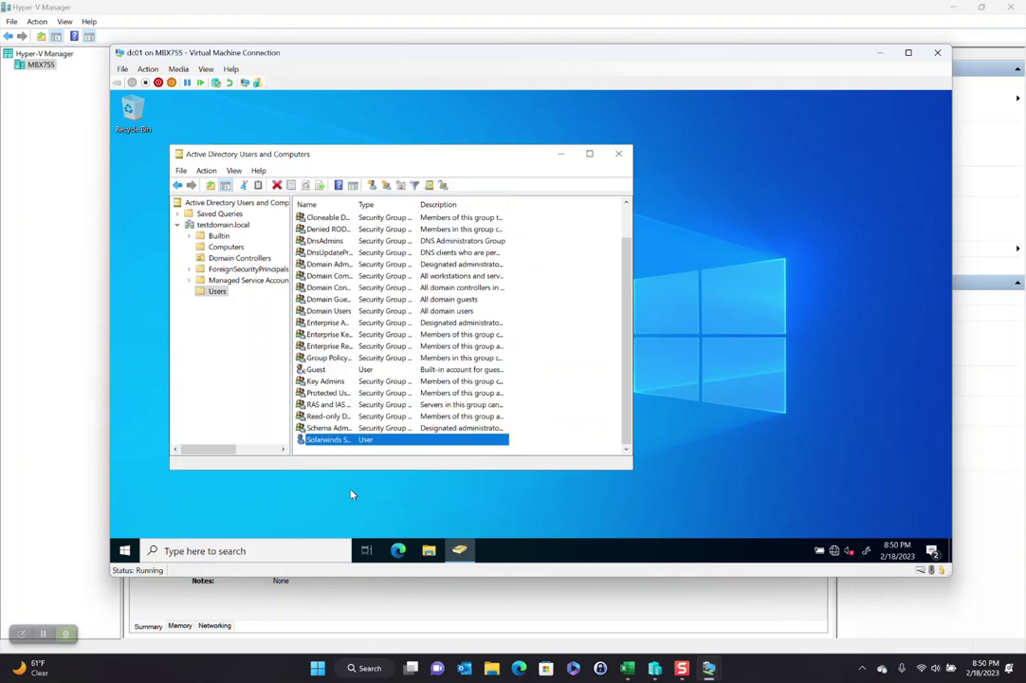
Step: Start a new user named SQL Service account and enter its logon name
scroll(479, 312, up, 1)
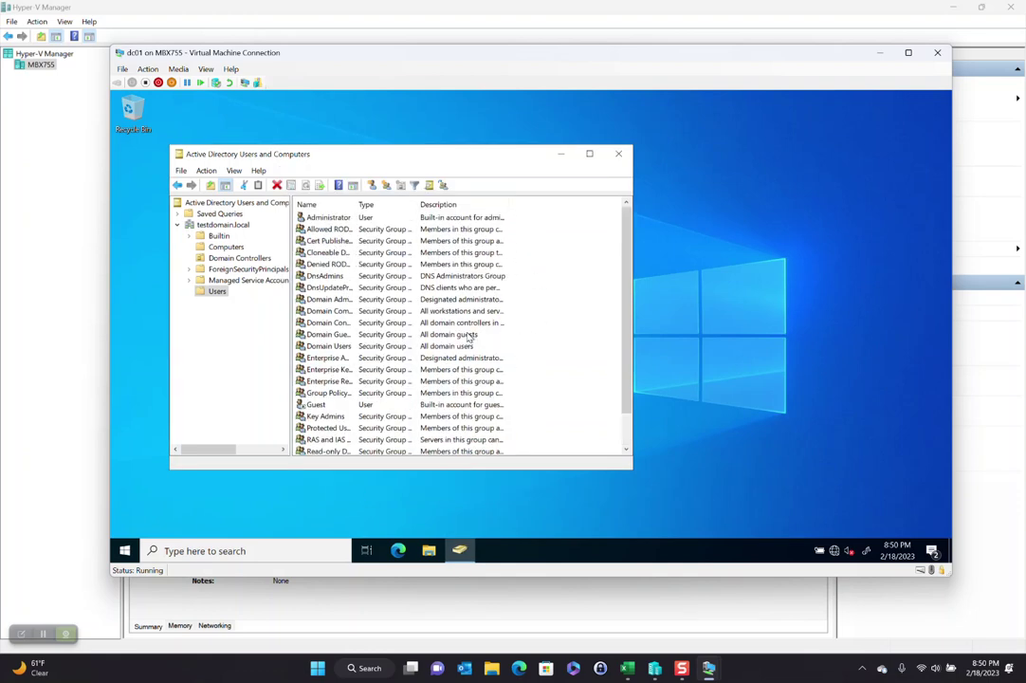
right_click(550, 345)
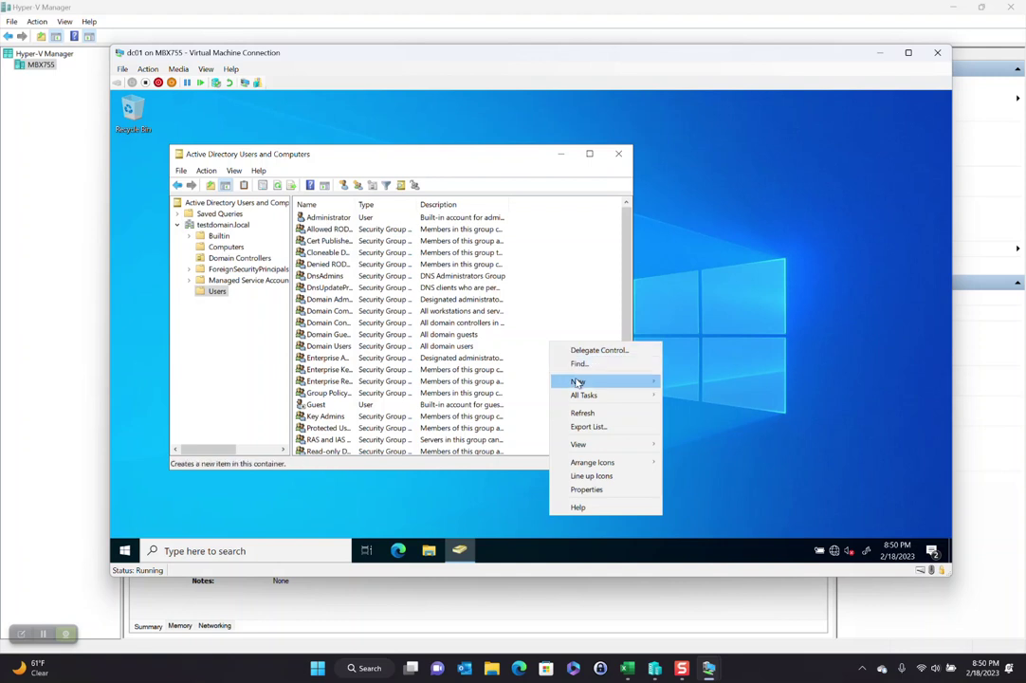
mouse_move(623, 379)
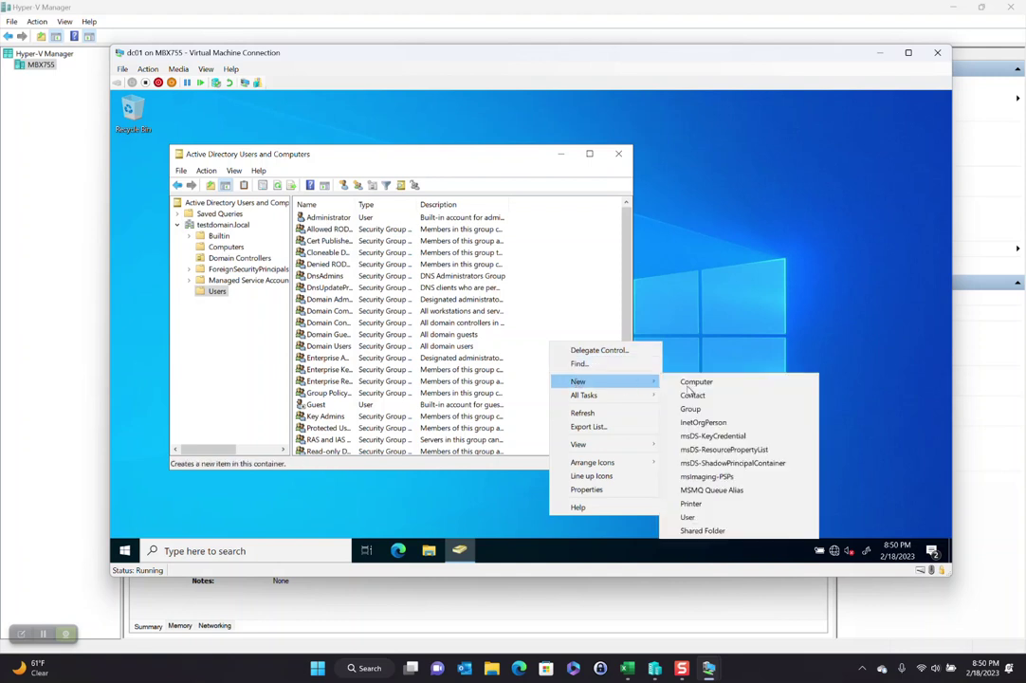
click(709, 519)
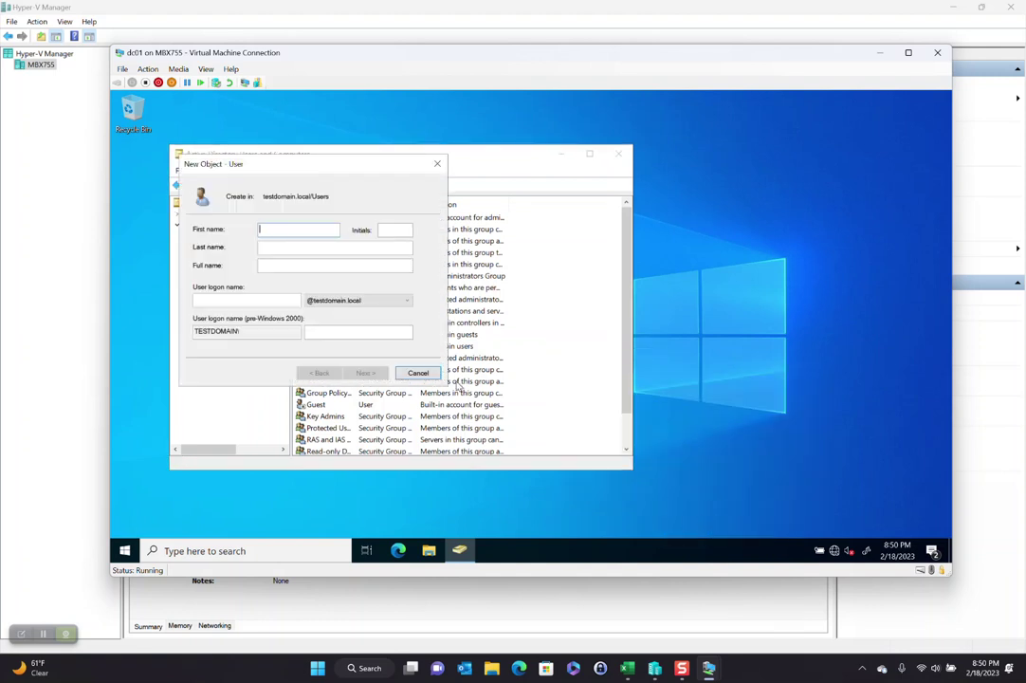
text(SQL )
text(Service account)
key(Tab)
key(Tab)
key(Tab)
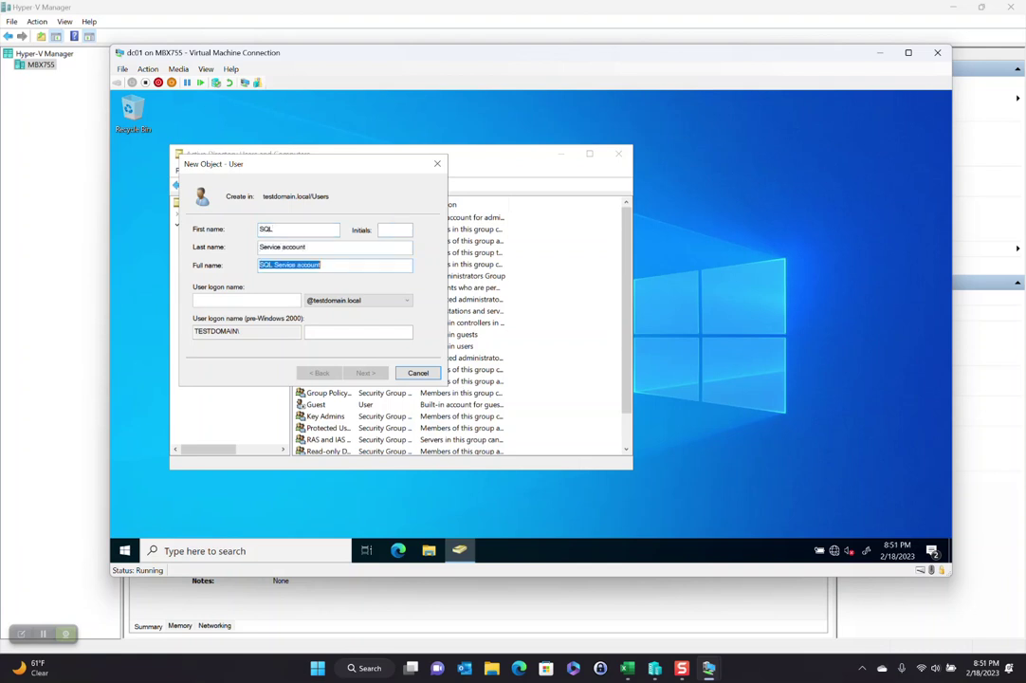
click(247, 300)
text(sql.sv)
key(Return)
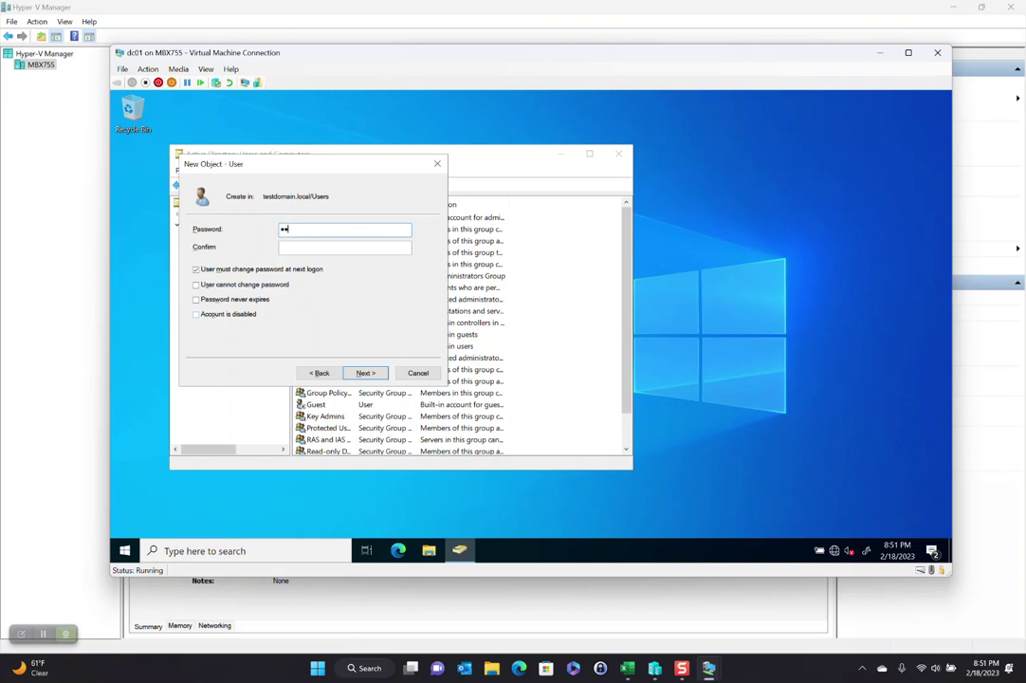
Step: Set the password, clear must-change at next logon, tick Password never expires, and finish
key(Tab)
click(284, 270)
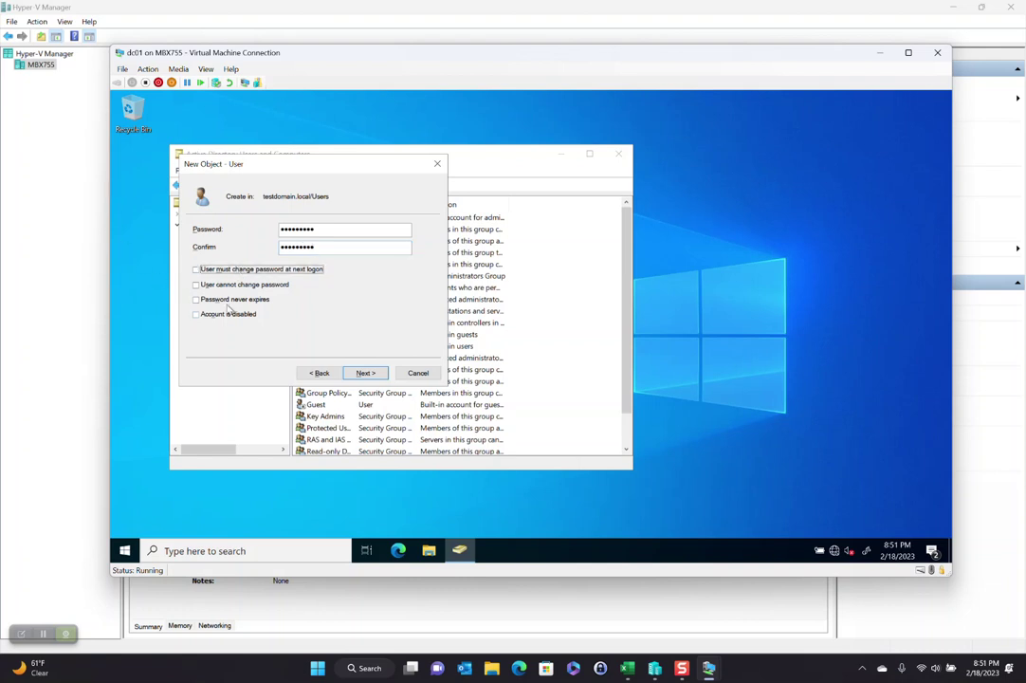
click(237, 300)
click(365, 373)
click(365, 373)
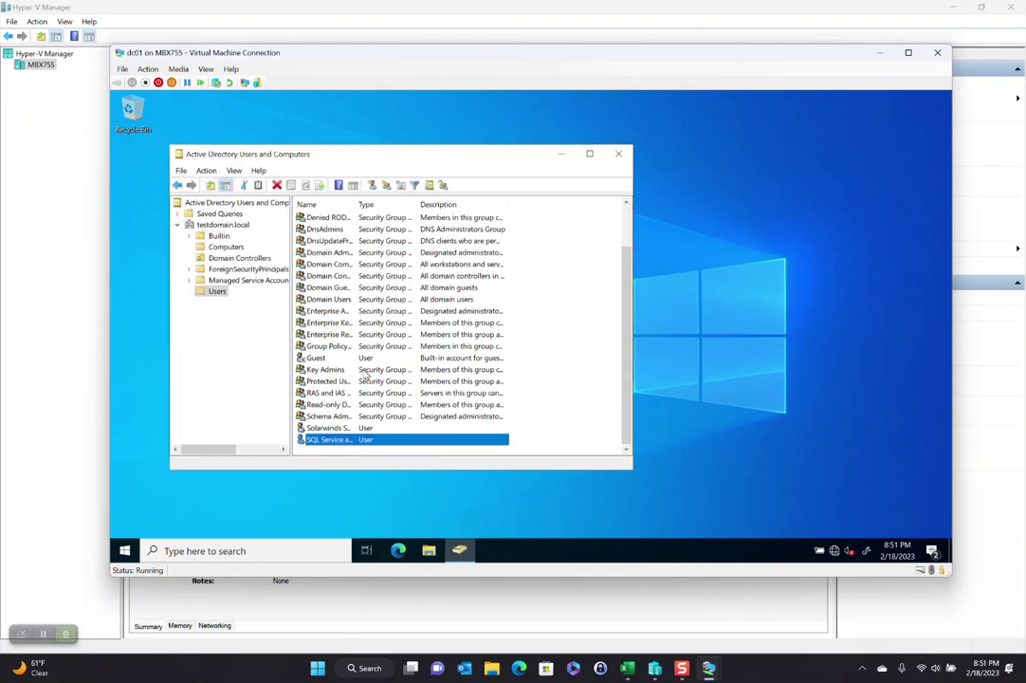
Step: Add the SQL Service account to the Domain Admins group
key(Return)
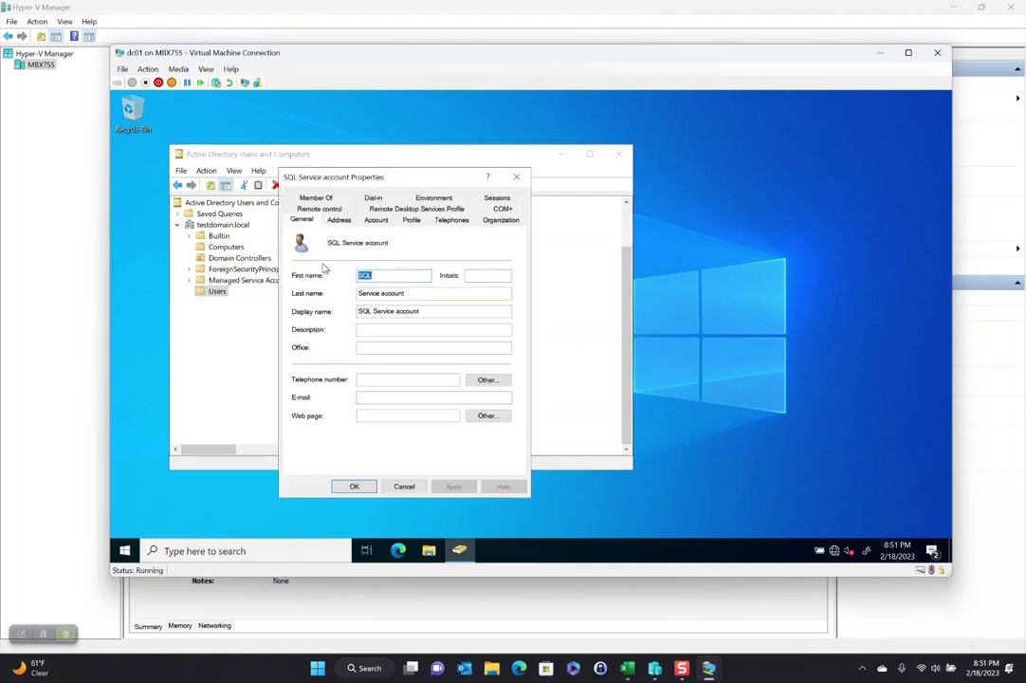
click(324, 199)
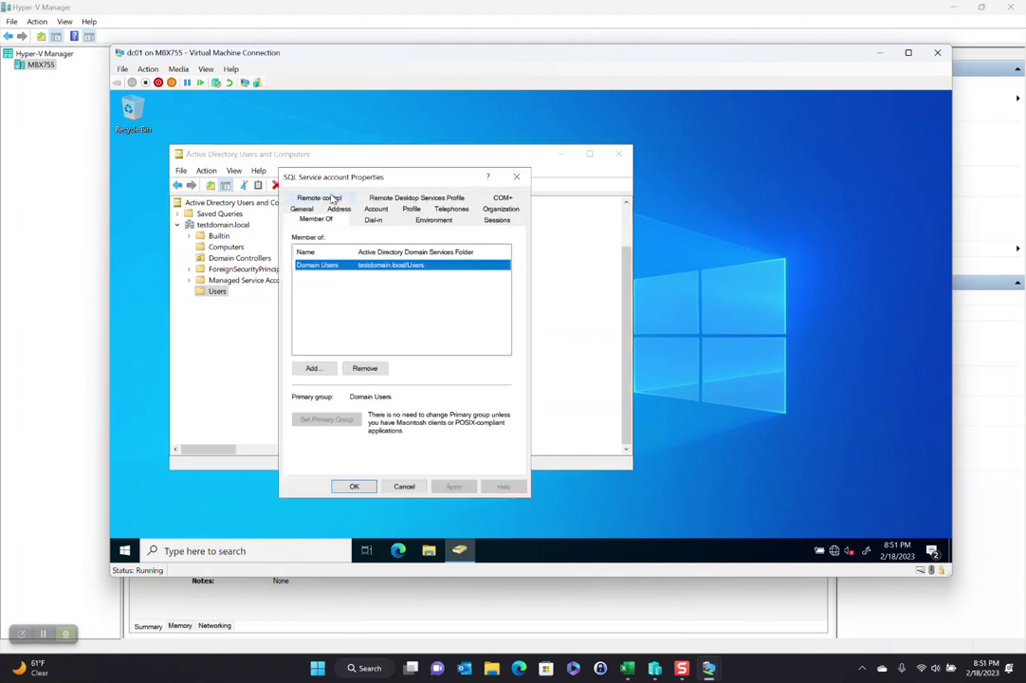
click(312, 369)
text(doma)
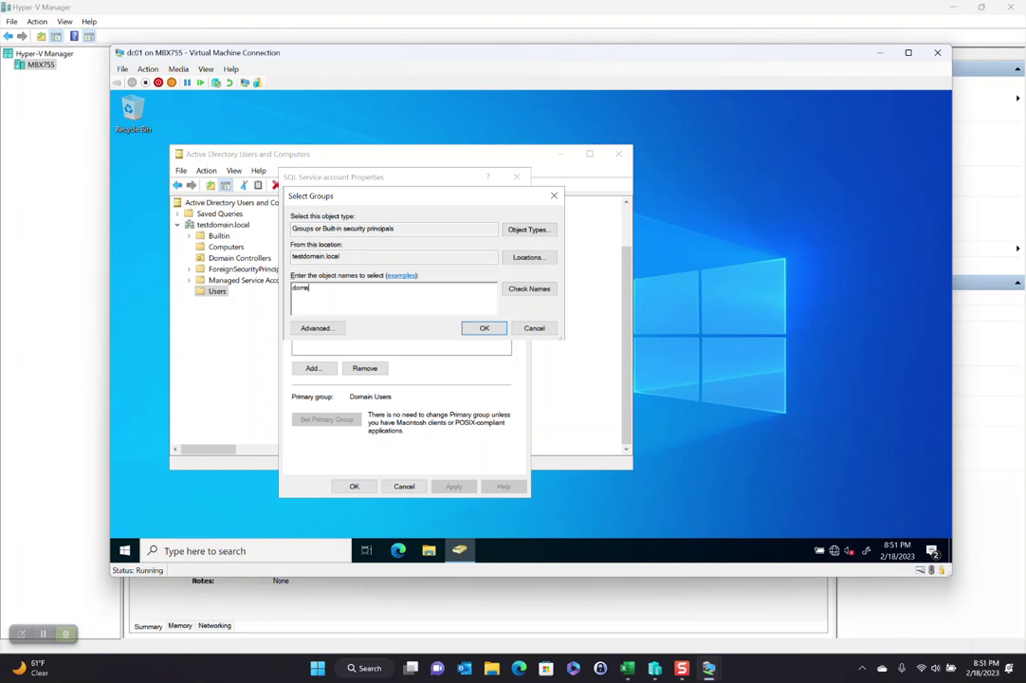
text(in ad)
key(Return)
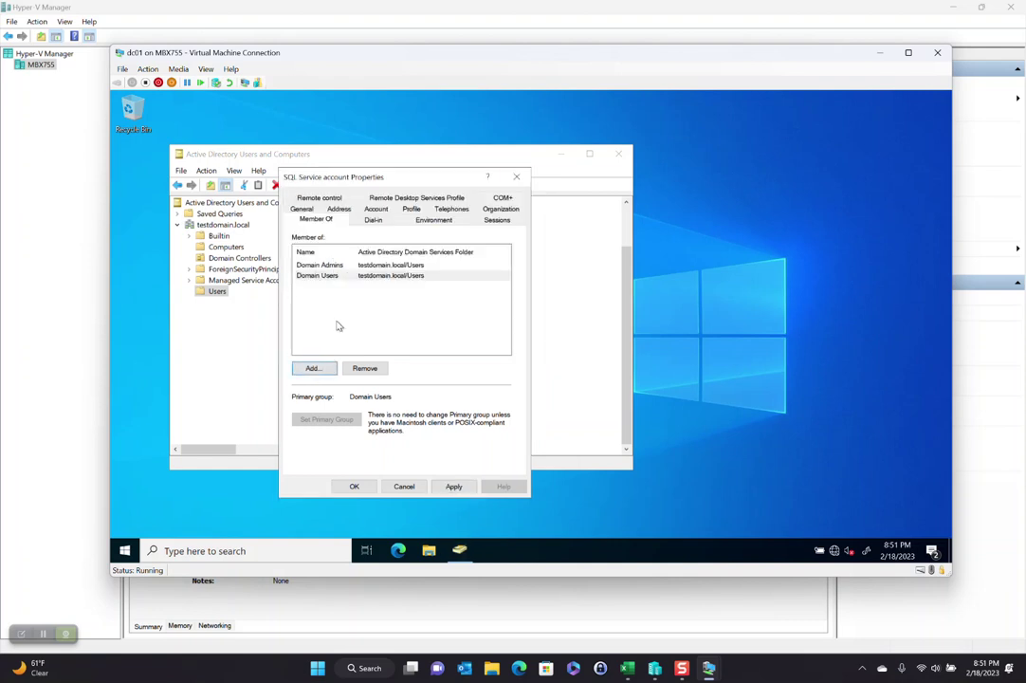
Step: Make Domain Admins primary, remove Domain Users, then close ADUC and the dc01 connection
click(337, 267)
click(326, 419)
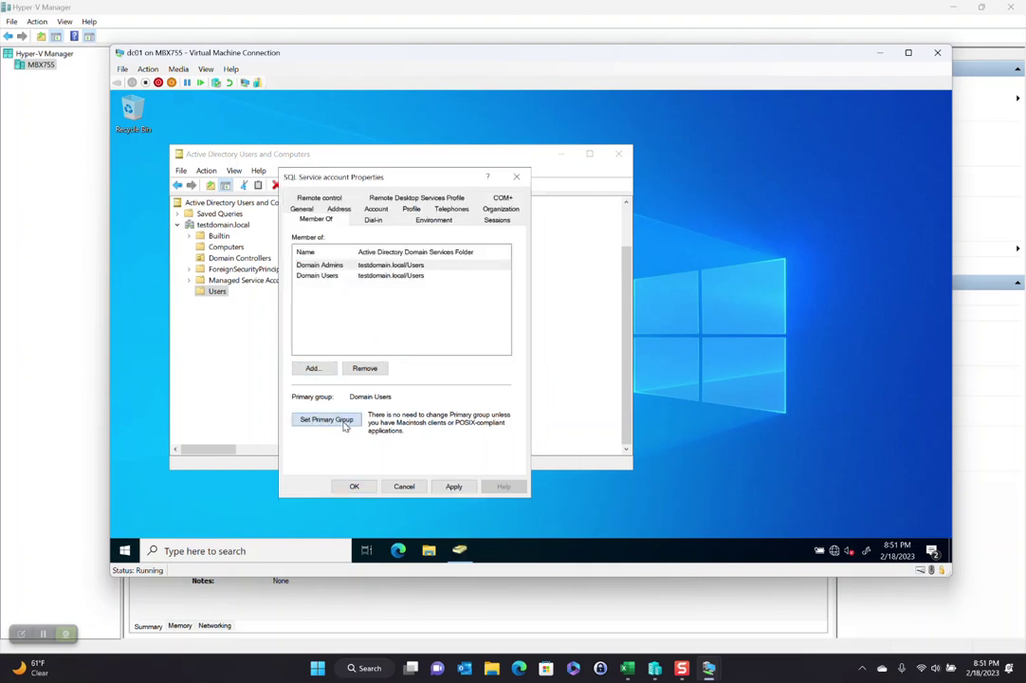
click(338, 276)
click(366, 368)
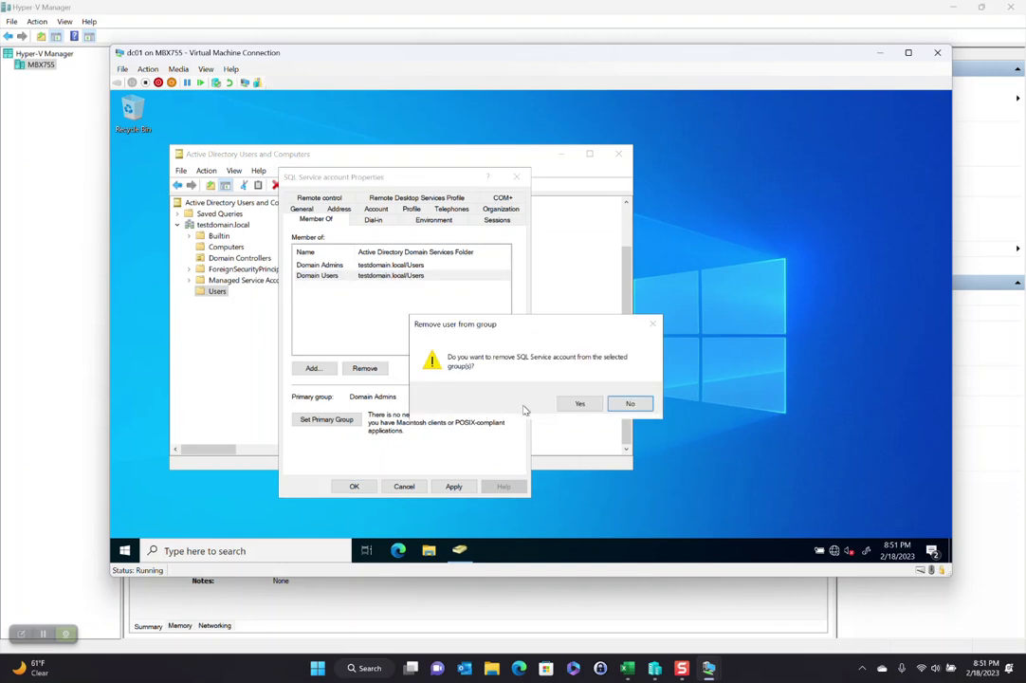
click(577, 402)
click(354, 486)
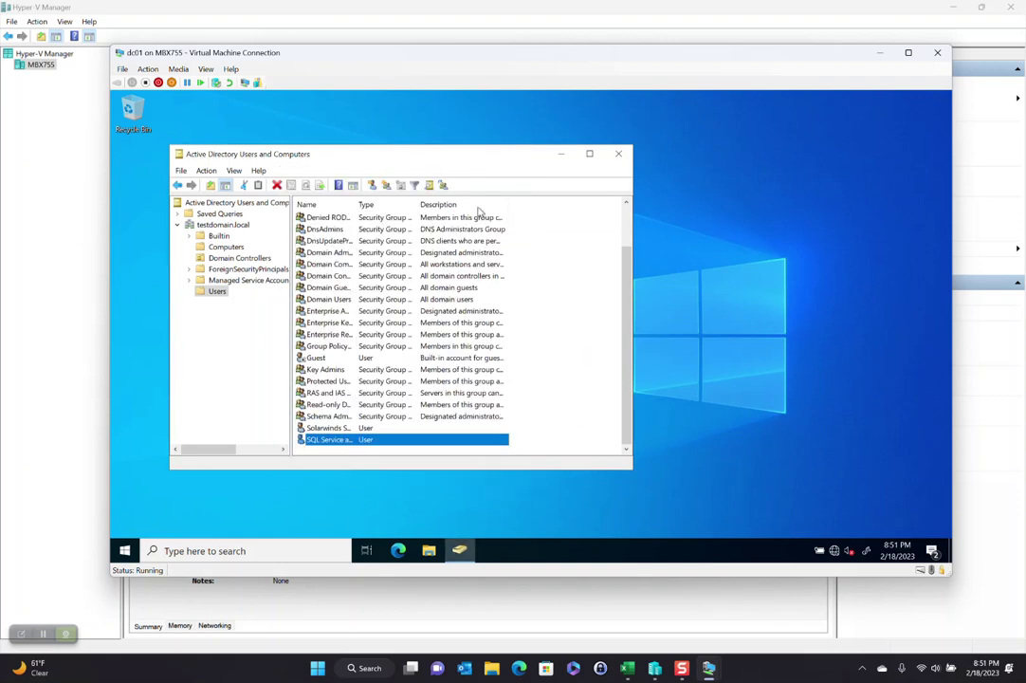
click(617, 154)
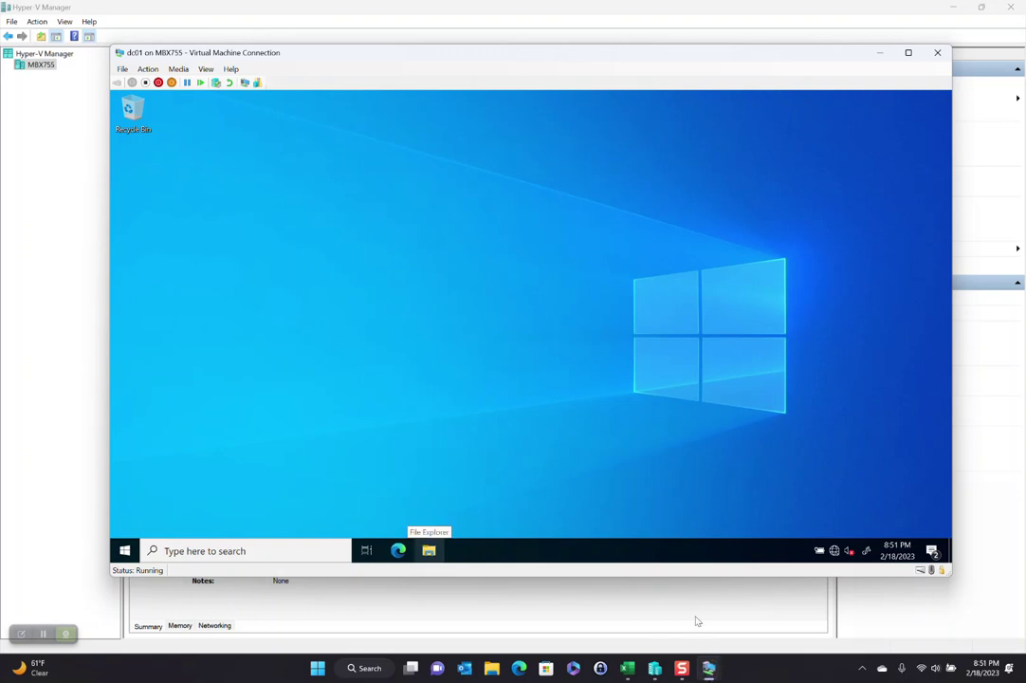
click(937, 53)
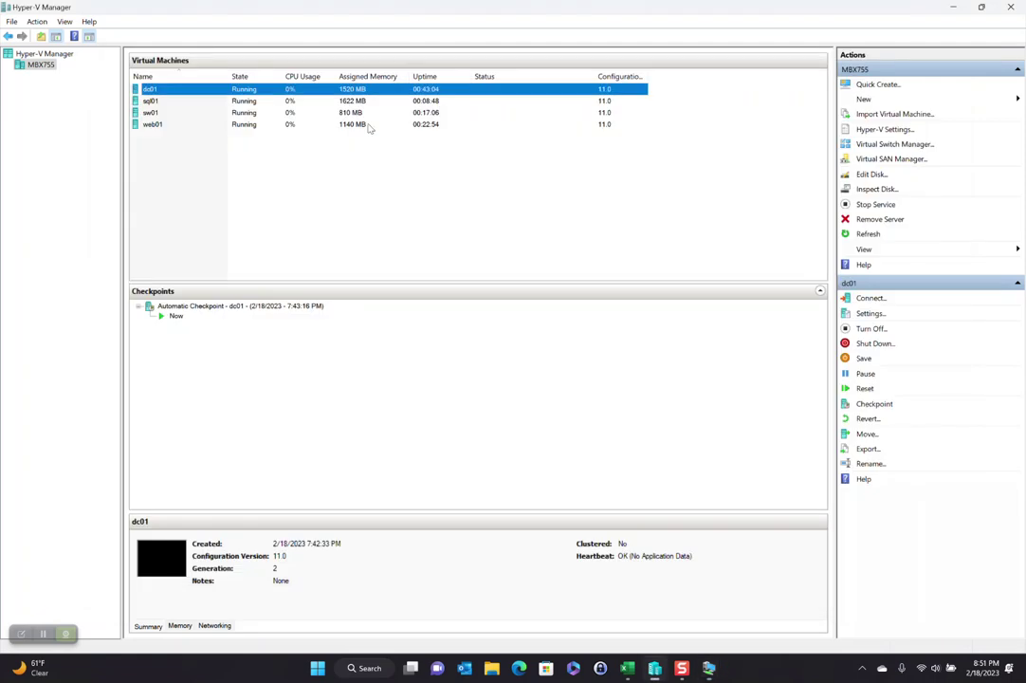
Step: Record the service account password in cell F14 of the Test Domain sheet, then minimize Excel
click(625, 668)
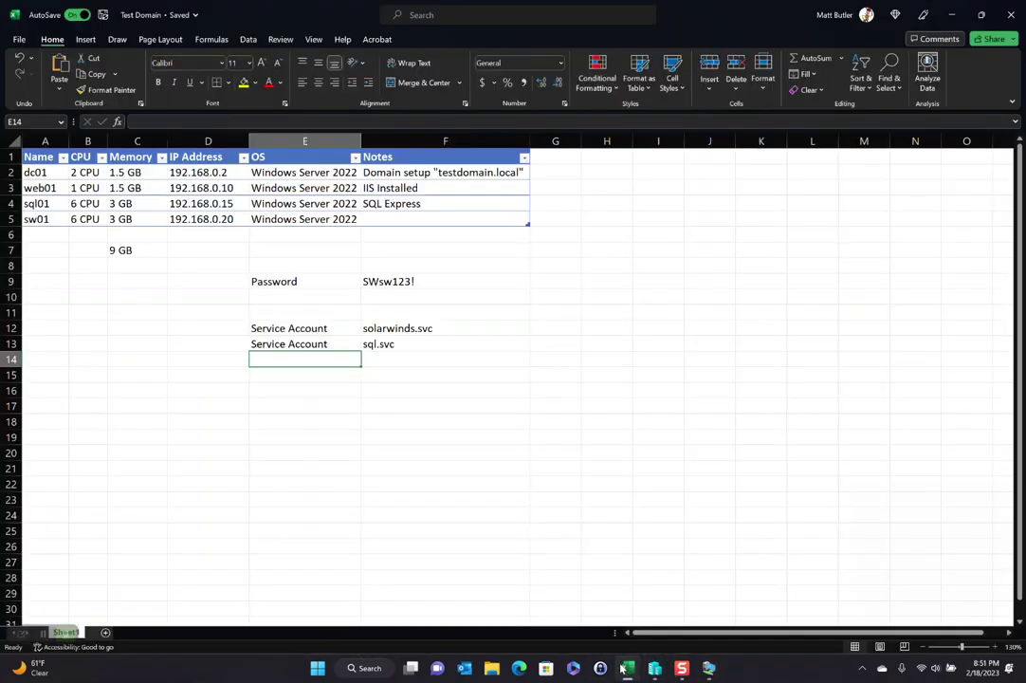
click(415, 359)
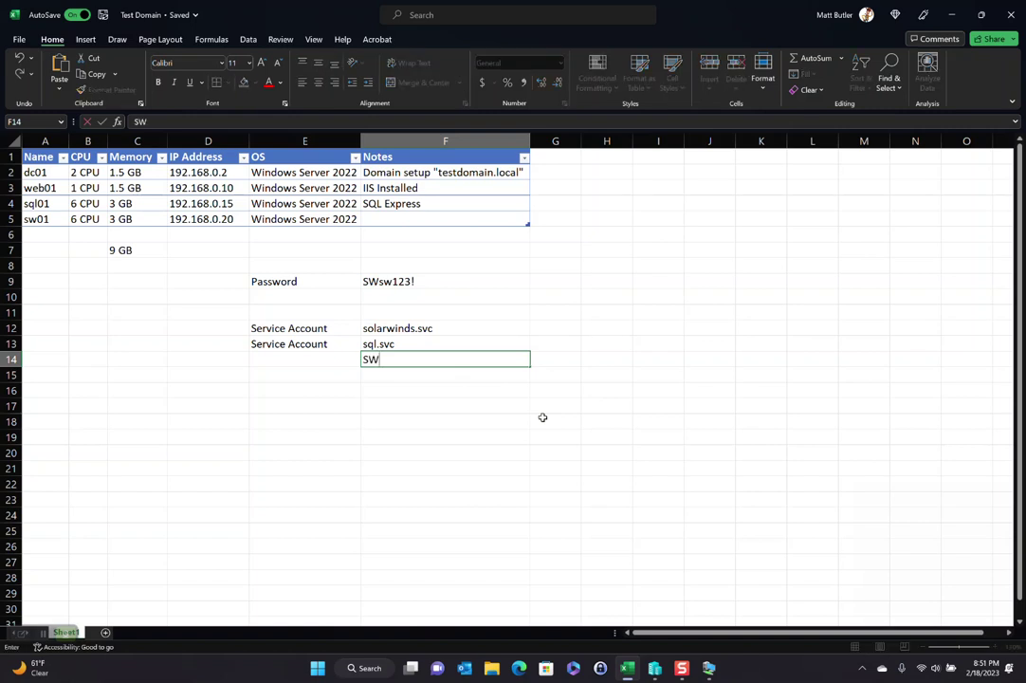
key(Return)
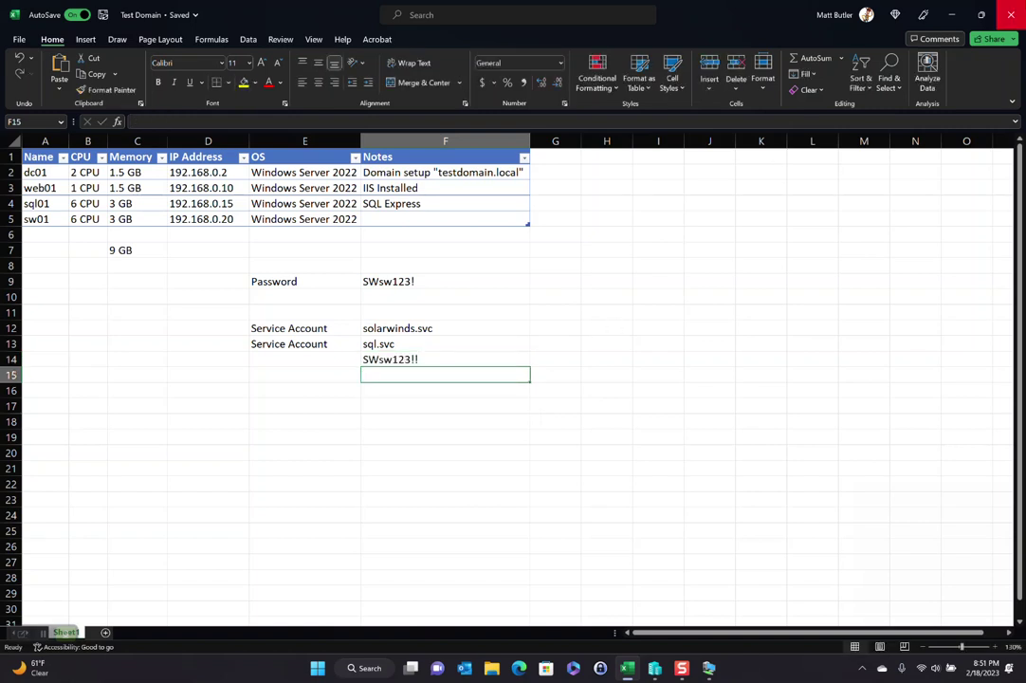
click(951, 14)
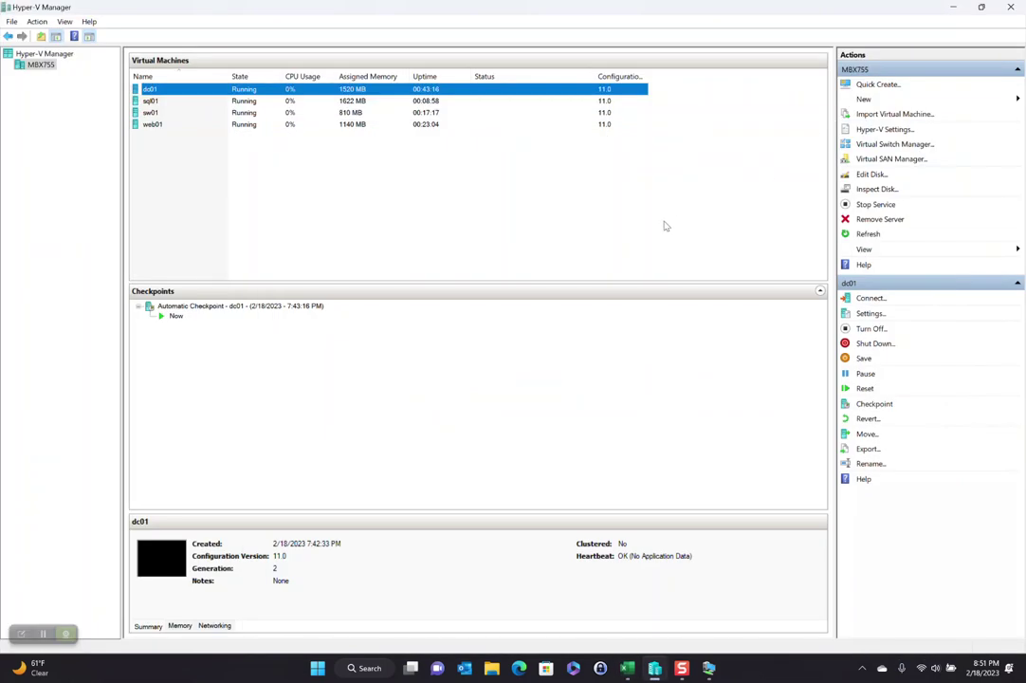
Step: On sql01, download SQL Server 2022 Express media to C:\SQL2022, then bring Hyper-V Manager forward
key(alt+Tab)
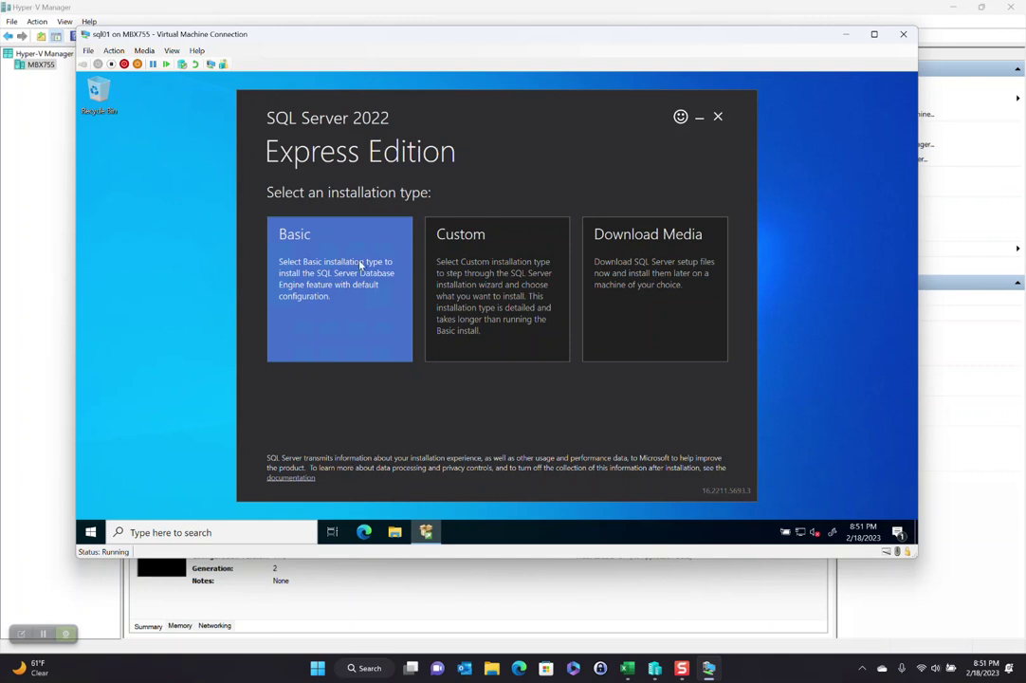
click(480, 312)
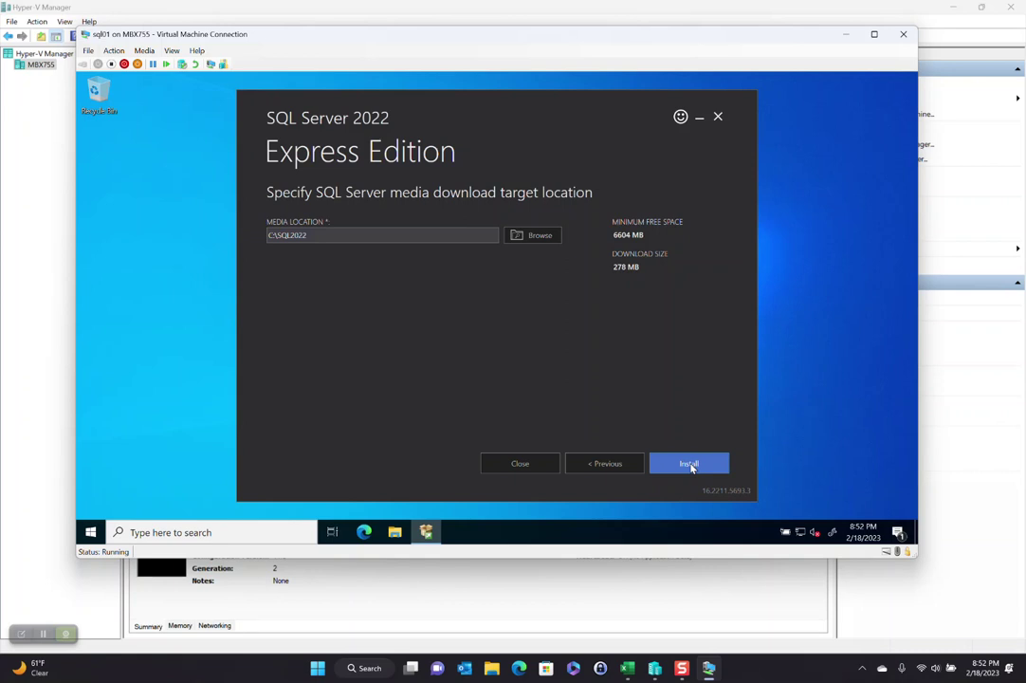
click(690, 464)
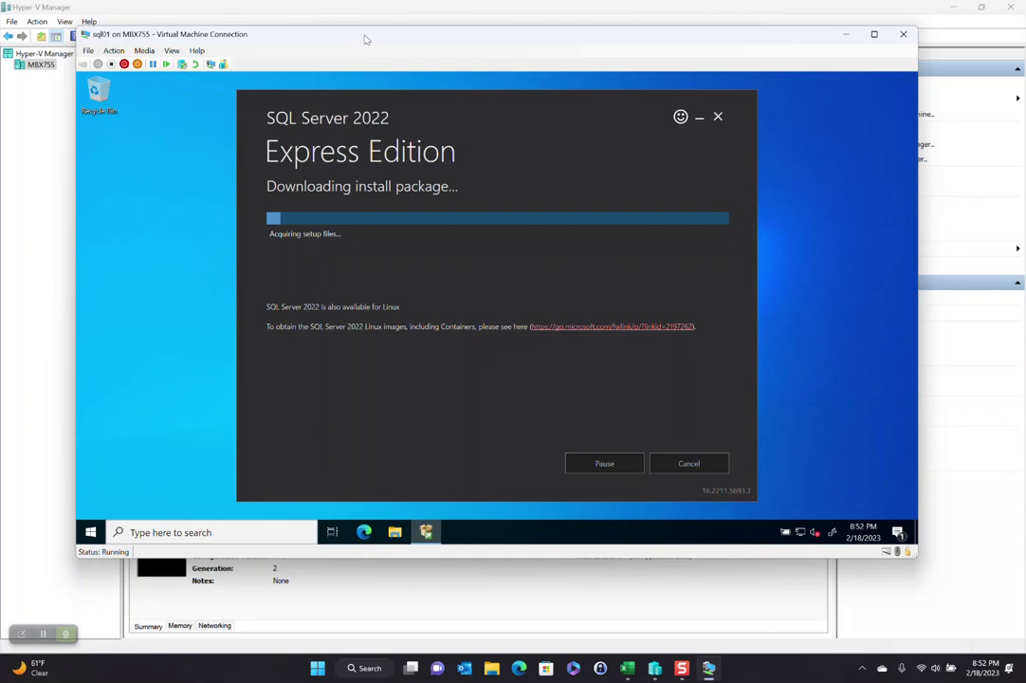
drag(308, 33, 370, 64)
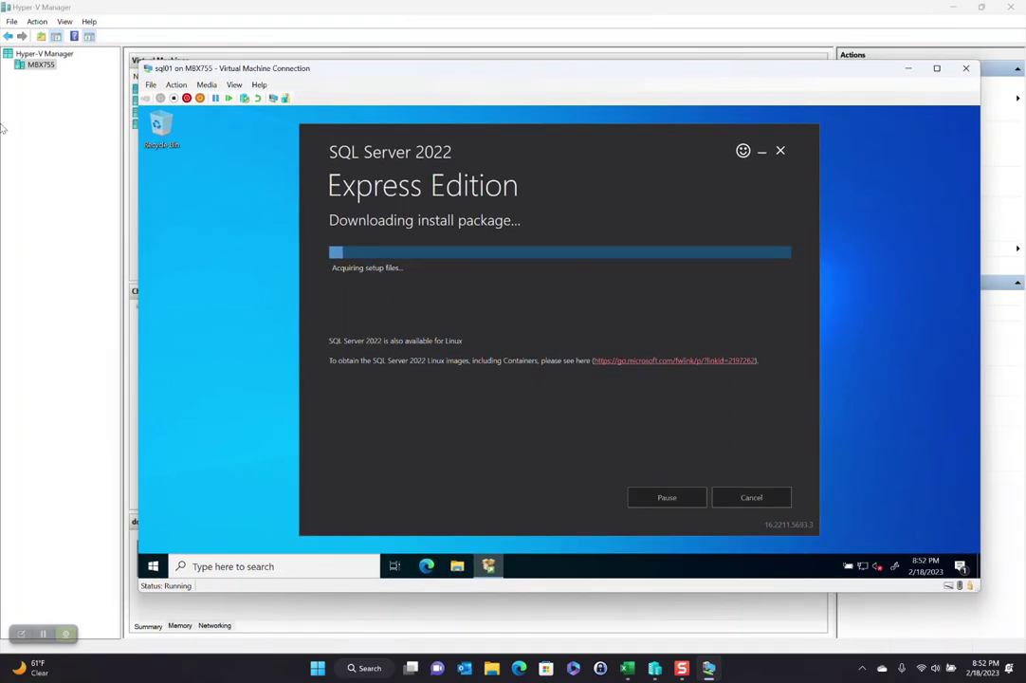
click(55, 158)
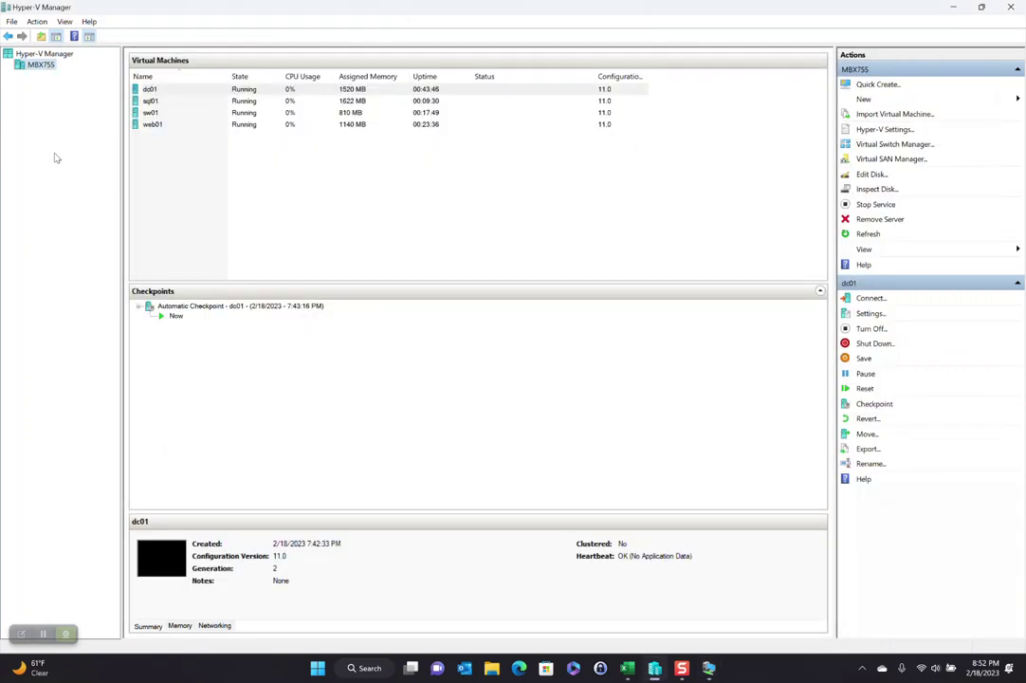